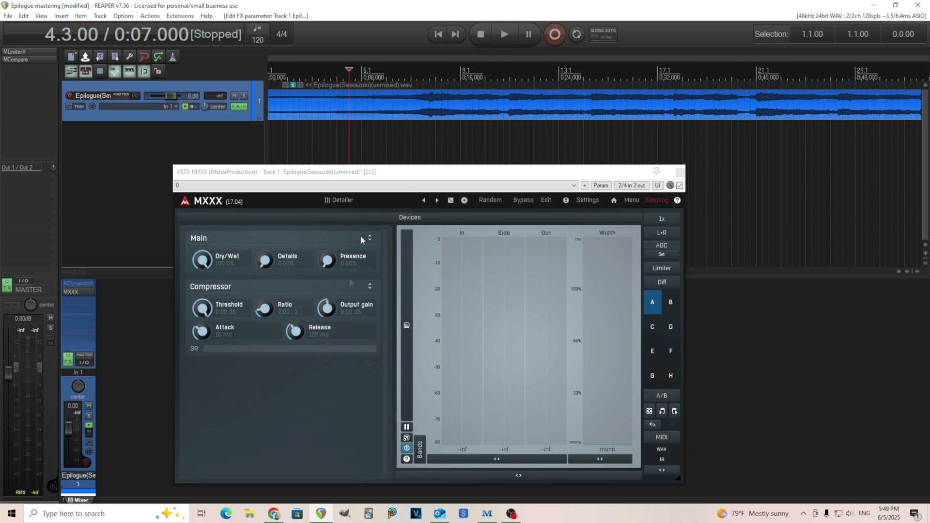
- Play the track with the MXXX effect bypassed to hear it dry, stop playback and take the effect out of bypass
left_click(504, 35)
left_click(523, 200)
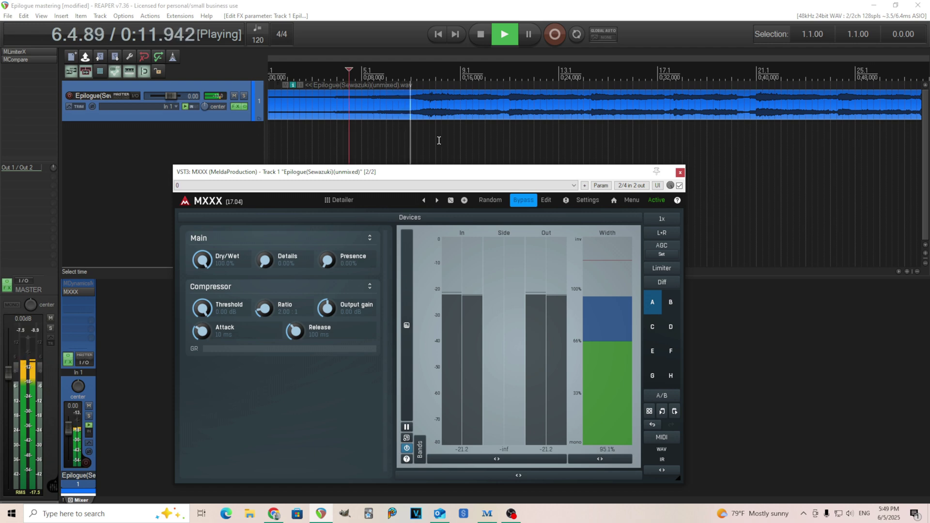
left_click(479, 34)
left_click(521, 200)
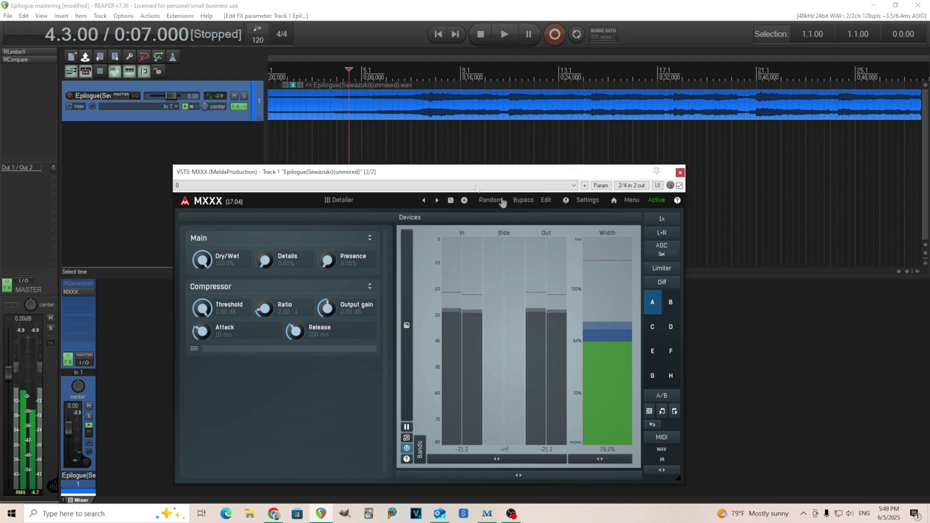
- Move the edit cursor to 0:11.000 and lower the compressor threshold to about -18.2 dB while the track plays
left_click(397, 132)
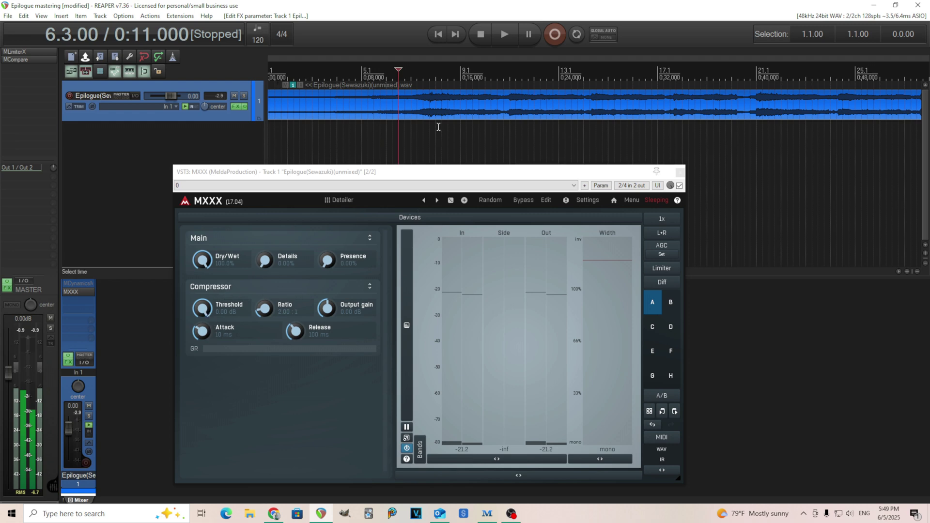
left_click(502, 35)
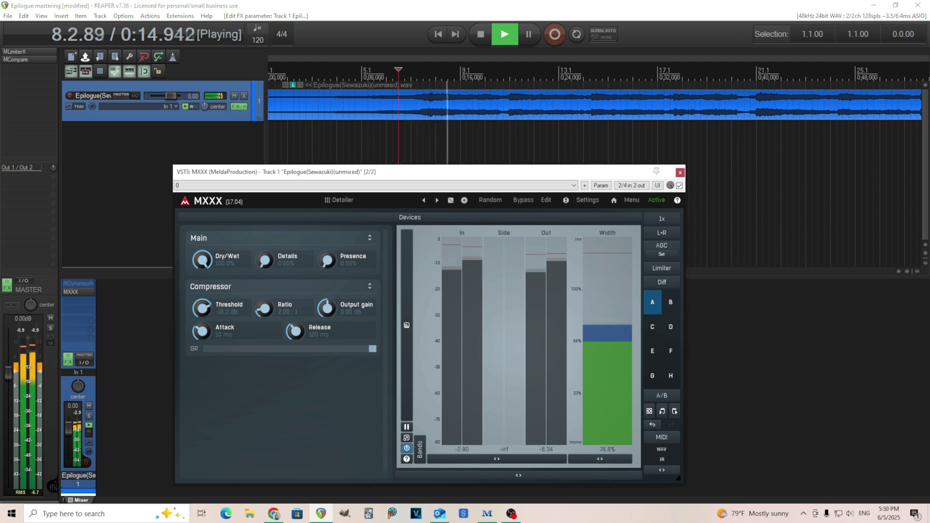
left_click(474, 35)
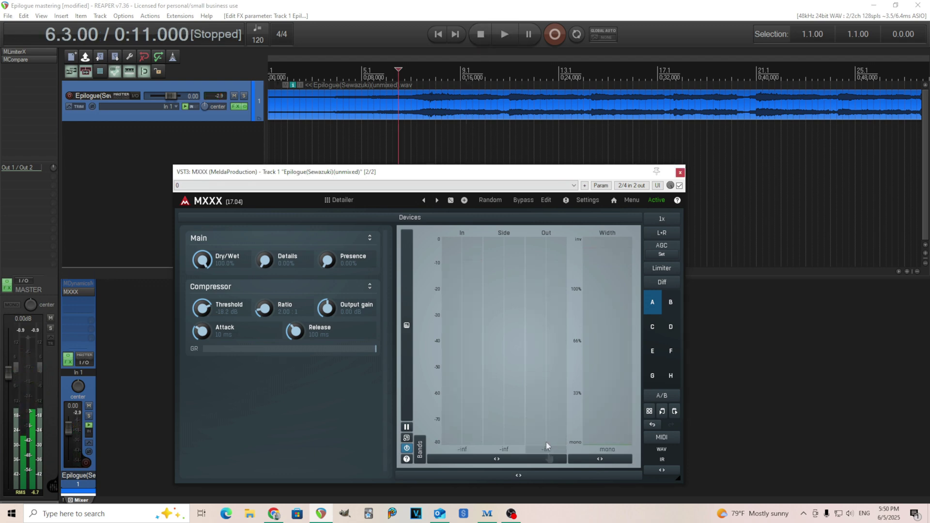
- Replay the passage to check the output peak, and set the compressor's output gain to +3.00 dB
left_click(501, 37)
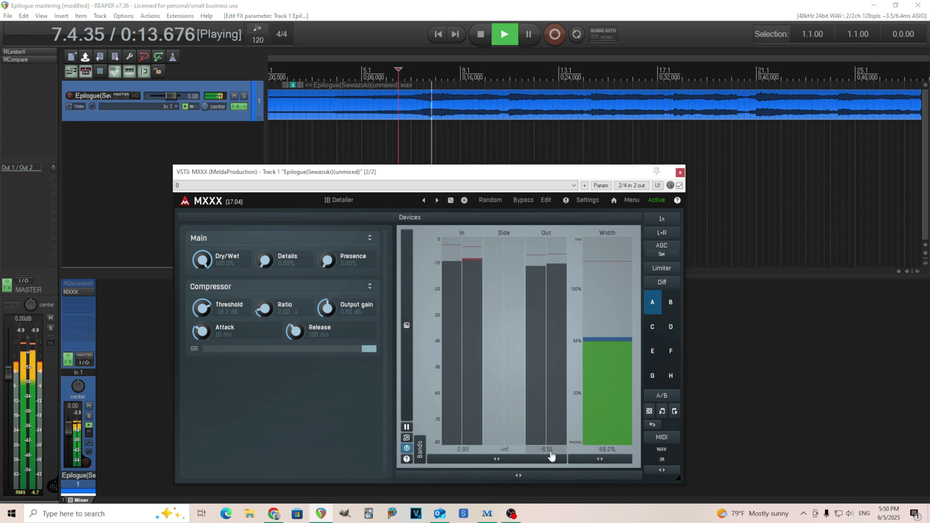
left_click(481, 34)
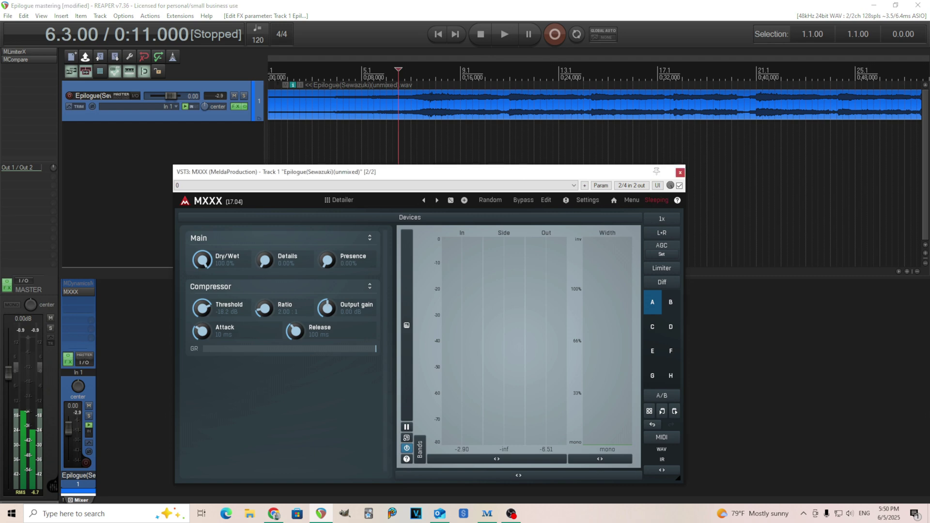
double_click(327, 304)
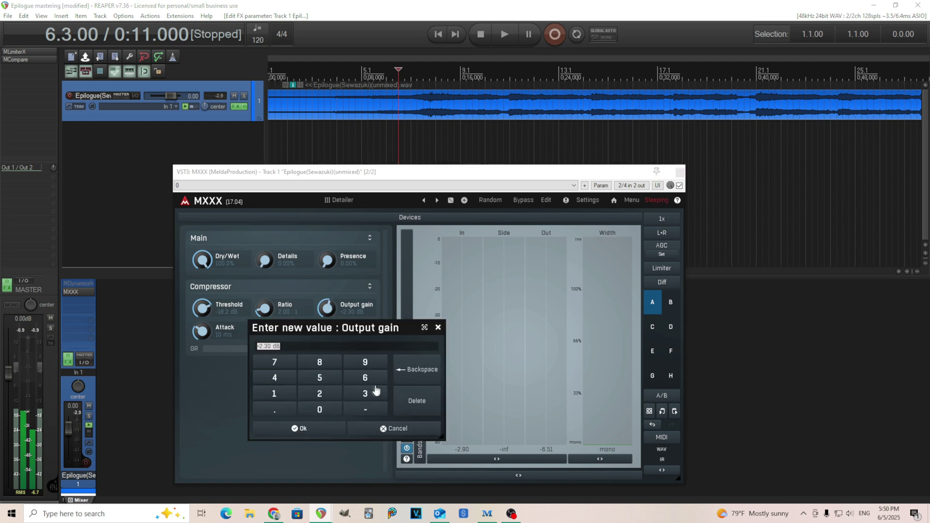
left_click(301, 428)
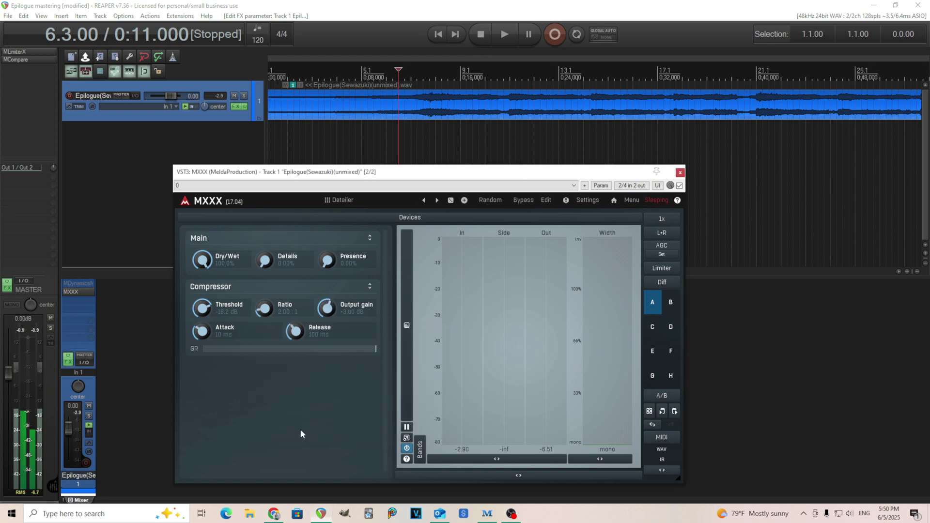
- Play the passage and toggle the effect's bypass to compare the compressed and dry loudness
left_click(498, 38)
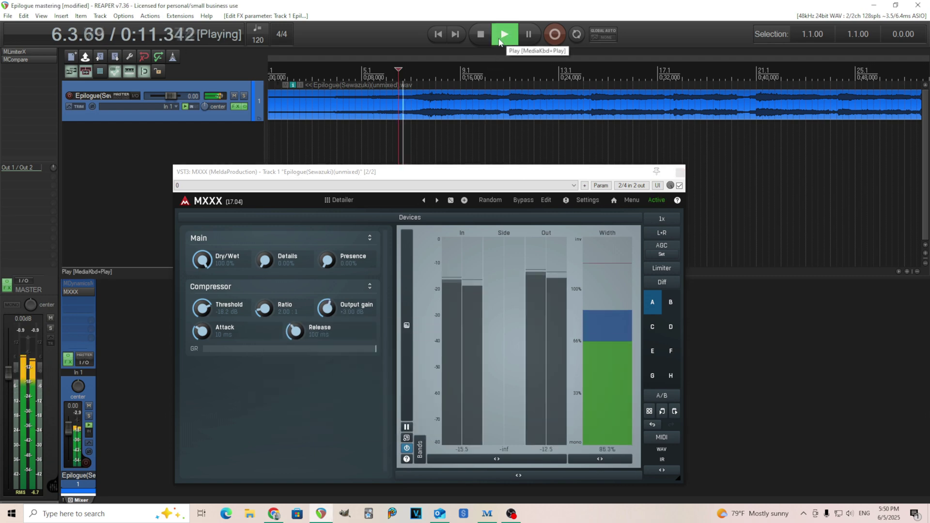
left_click(523, 202)
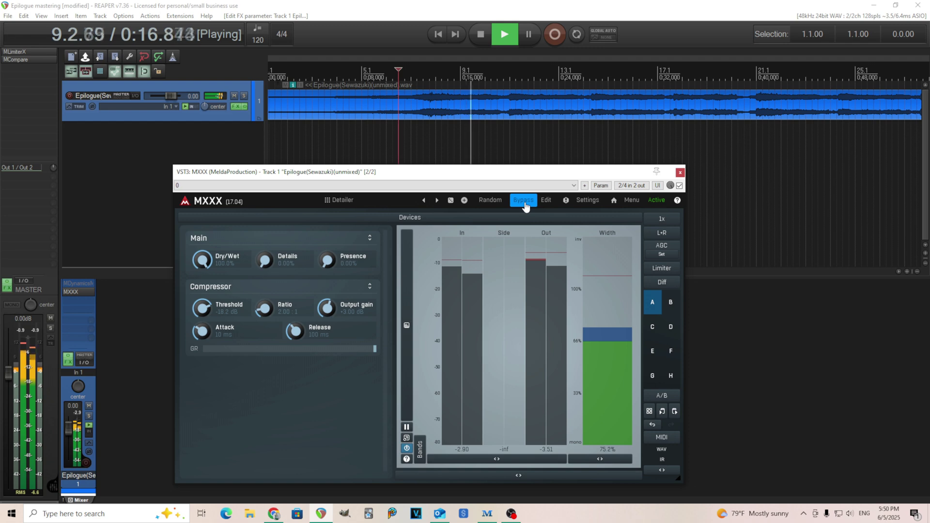
left_click(524, 202)
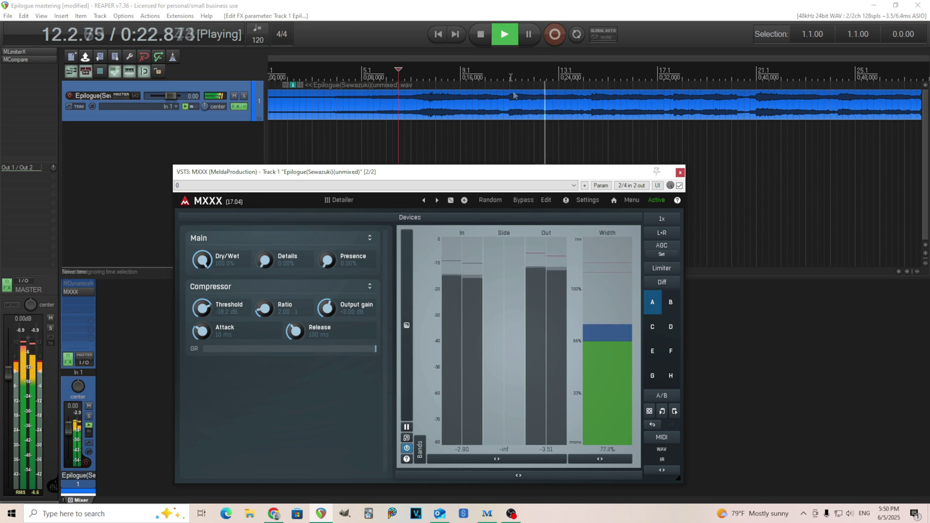
left_click(482, 33)
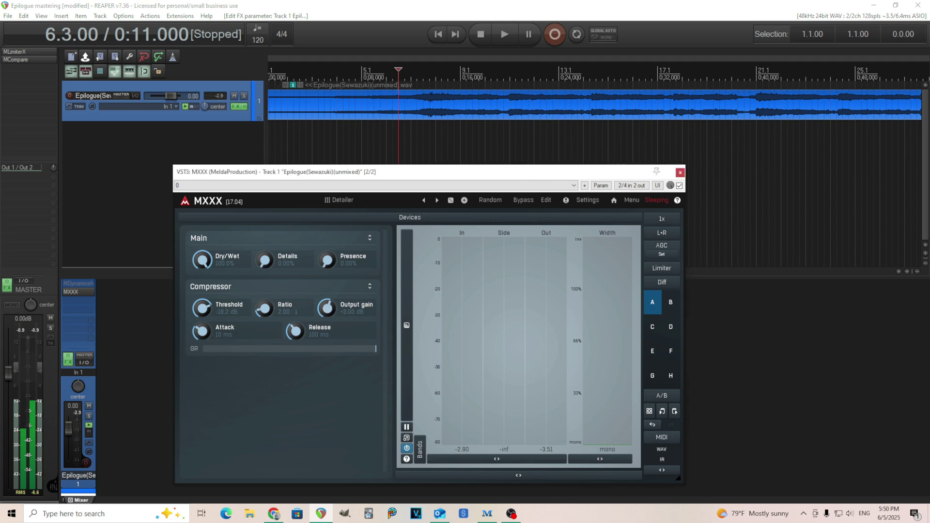
- Set the compressor's output gain to +2.00 dB and, during playback, try Details at 100% before settling on about 35.8%
double_click(328, 308)
left_click(327, 430)
left_click(504, 35)
left_click_drag(267, 262, 267, 162)
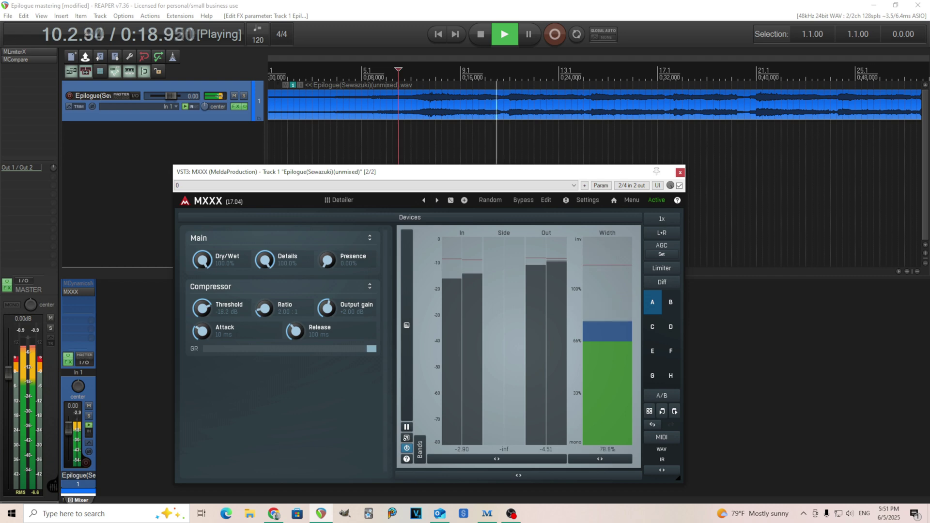
left_click_drag(264, 260, 264, 331)
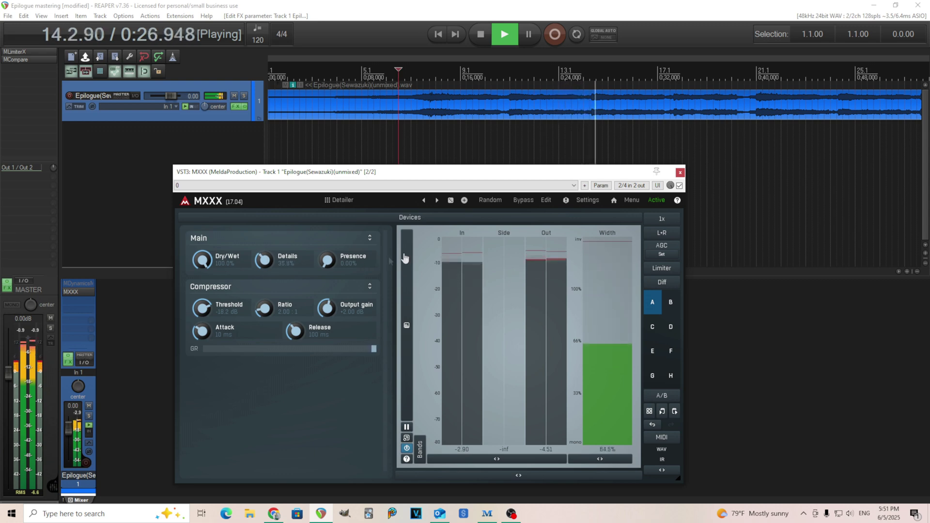
- Compare the added Details against the bypassed signal during playback, leaving the effect active and playback stopped
left_click(520, 207)
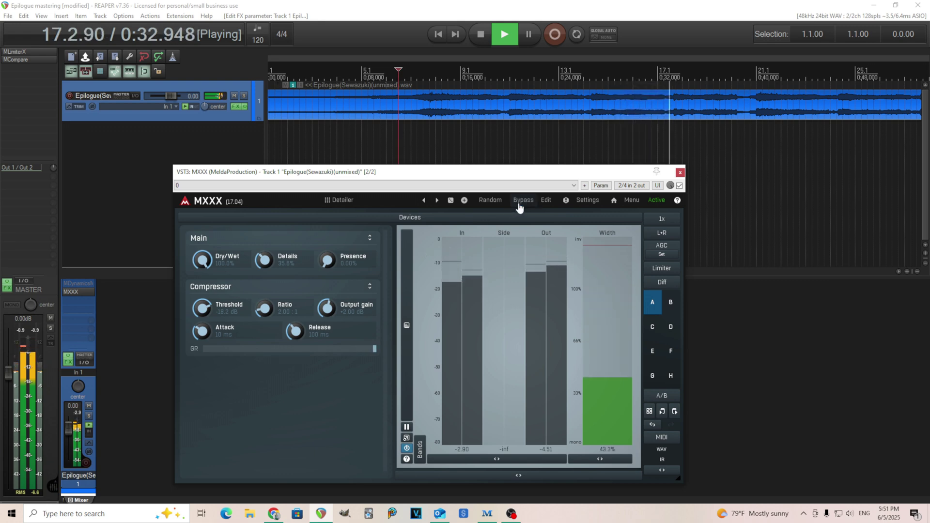
left_click(519, 207)
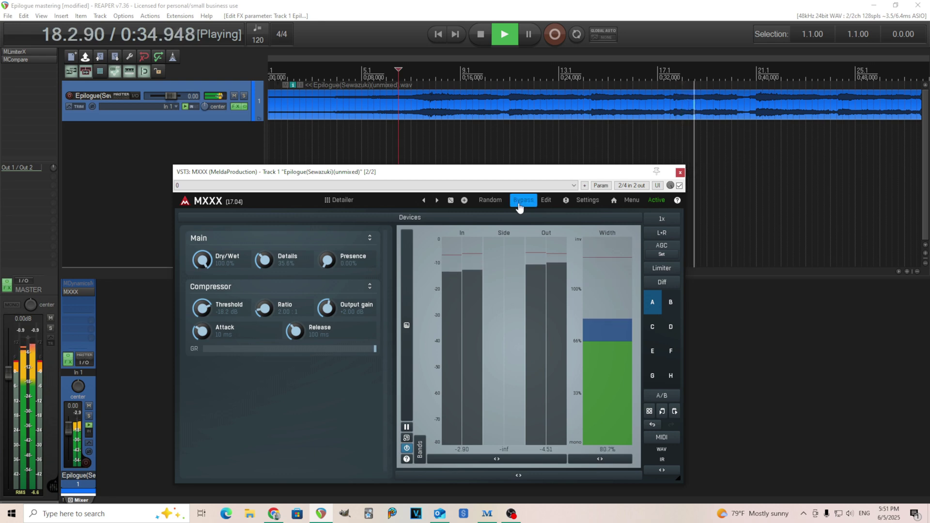
left_click(519, 206)
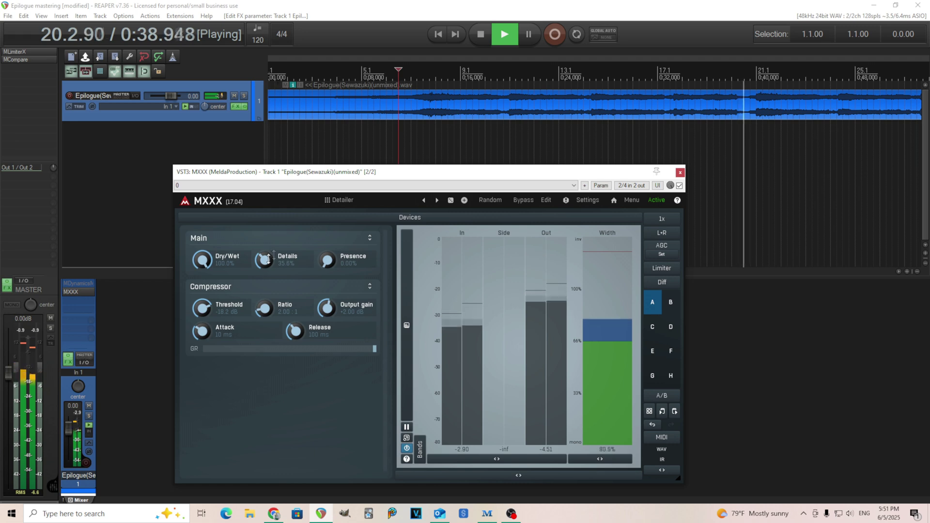
left_click(476, 39)
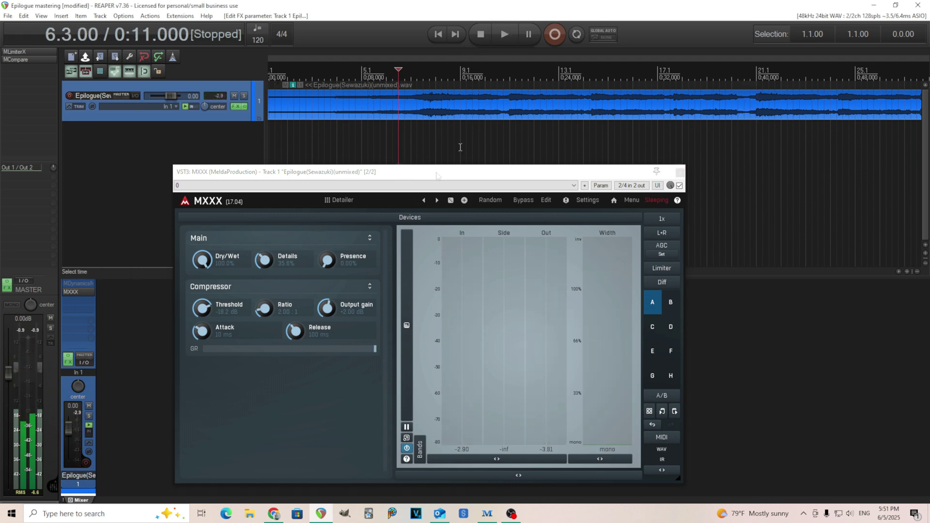
- Restart playback from the edit cursor and raise the Presence amount to about 46%
left_click(503, 35)
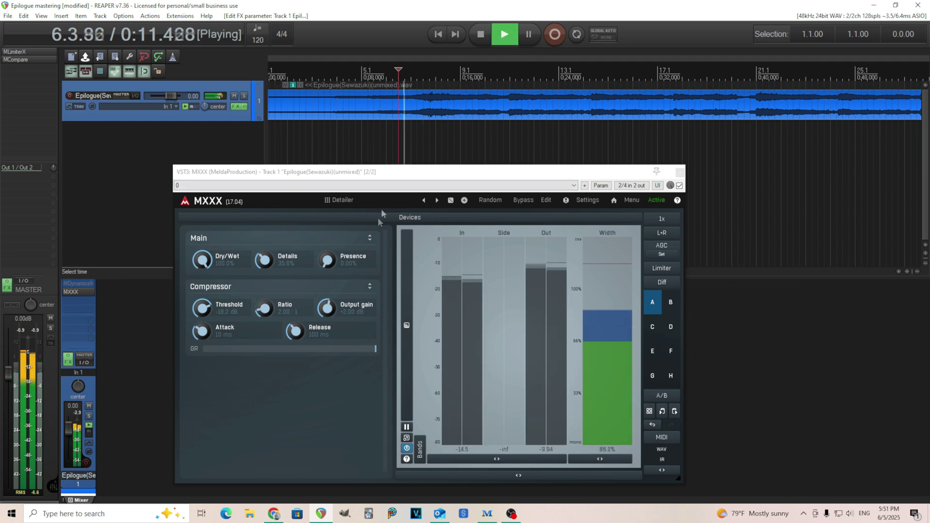
left_click_drag(330, 262, 330, 239)
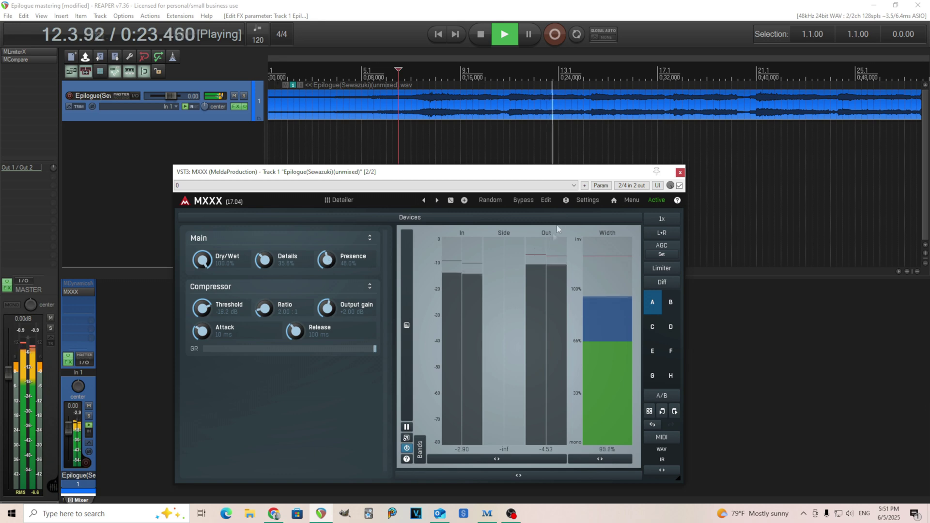
- Toggle the bypass repeatedly during playback to judge the Presence and Details processing against the dry track, then stop playback
left_click(528, 203)
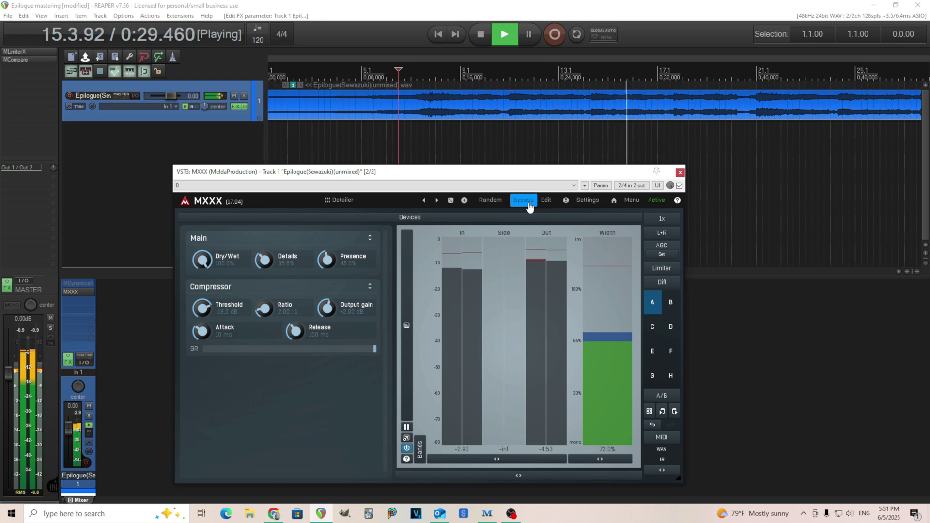
left_click(529, 203)
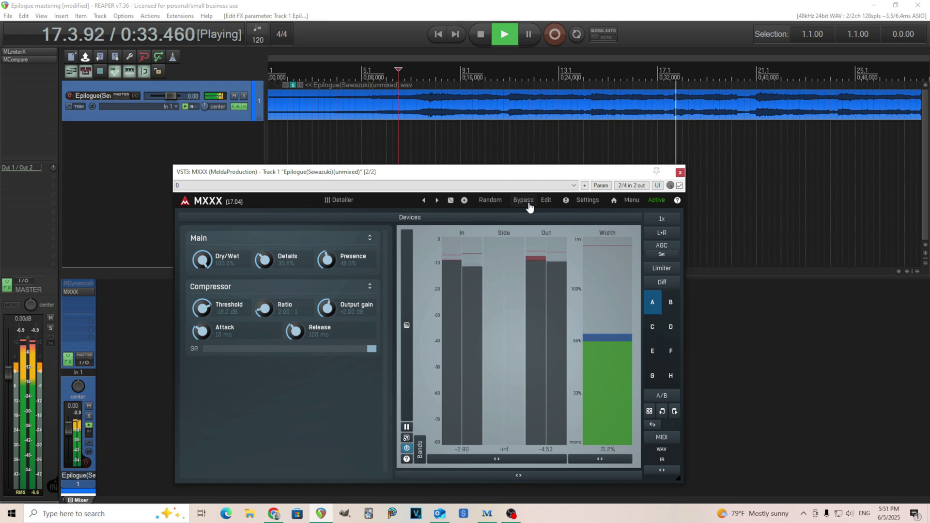
left_click(529, 206)
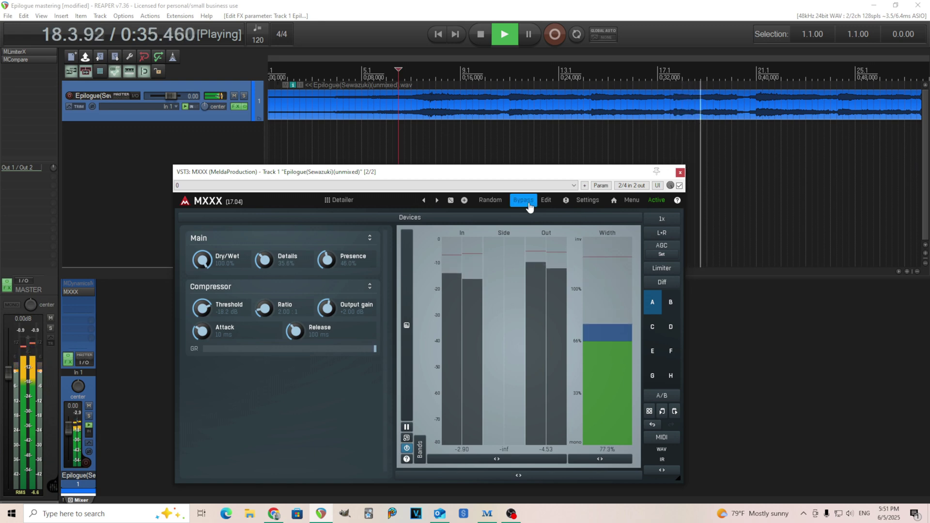
left_click(529, 205)
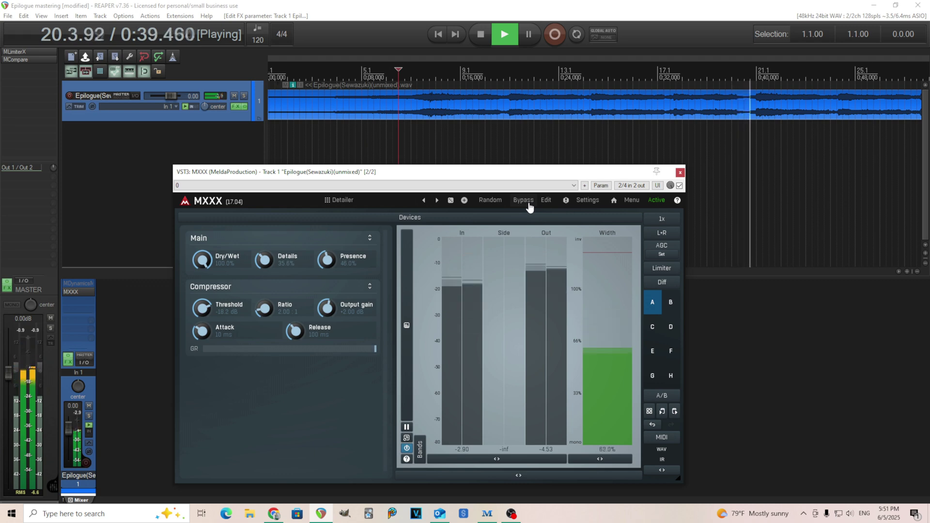
left_click(529, 205)
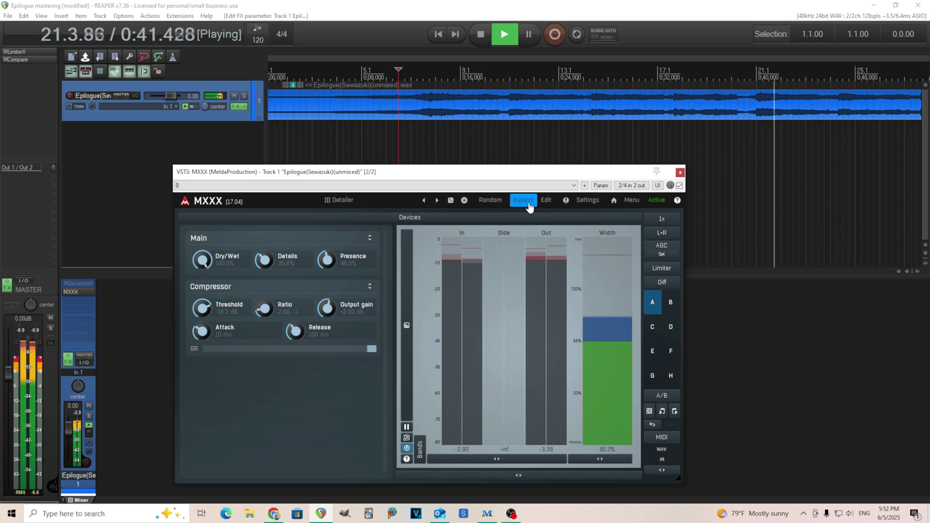
left_click(528, 205)
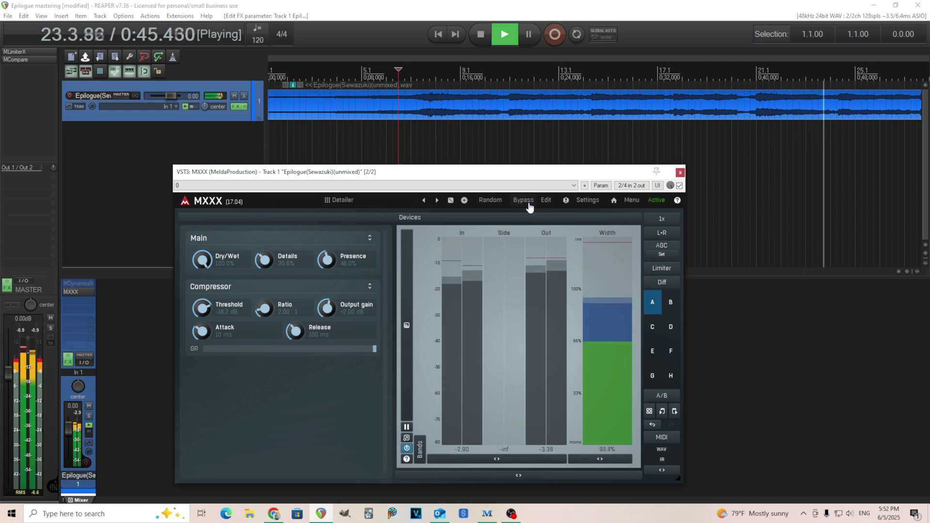
left_click(482, 37)
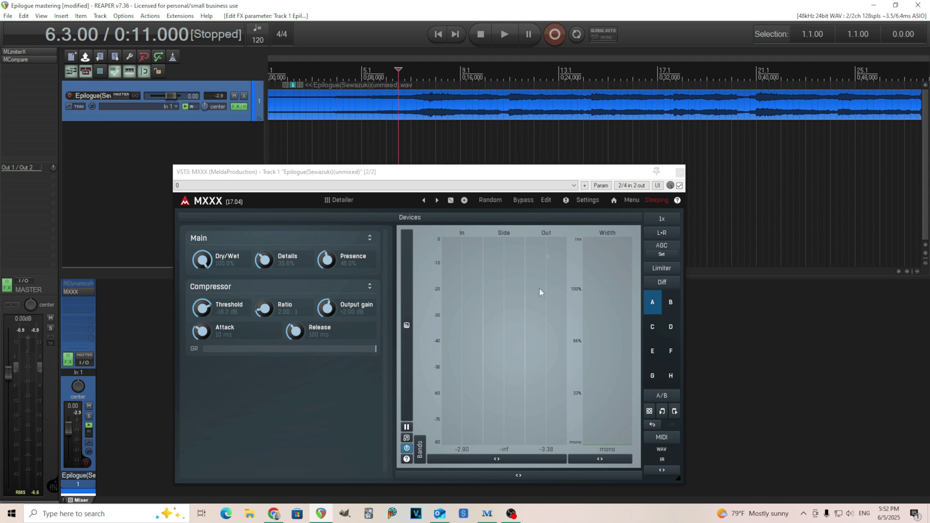
left_click(207, 260)
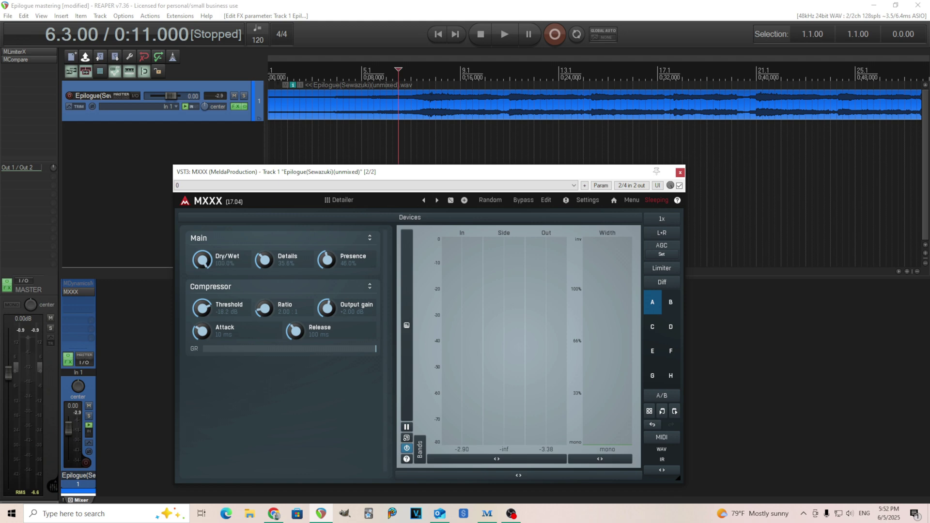
- Switch MXXX to slot B and, in edit mode, insert a Dynamics module in the first column of Band 1's grid
left_click(669, 305)
left_click(546, 200)
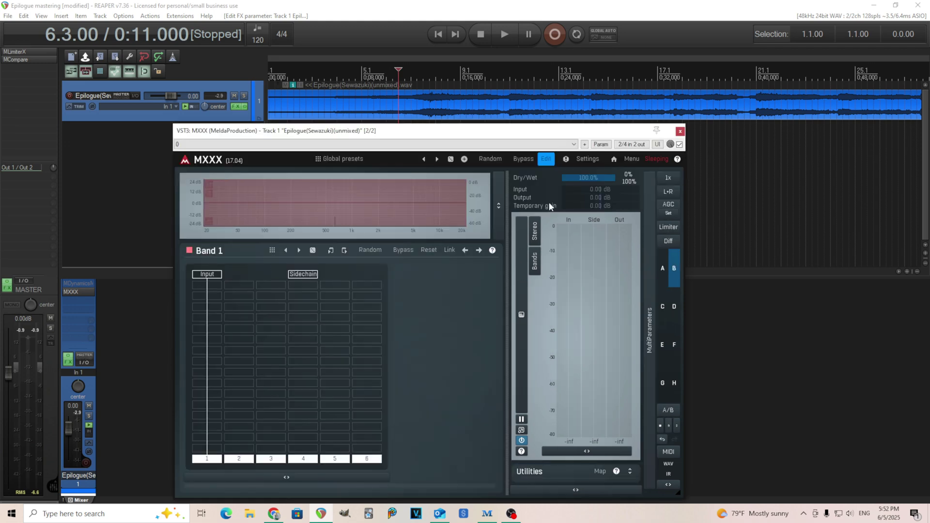
left_click(208, 346)
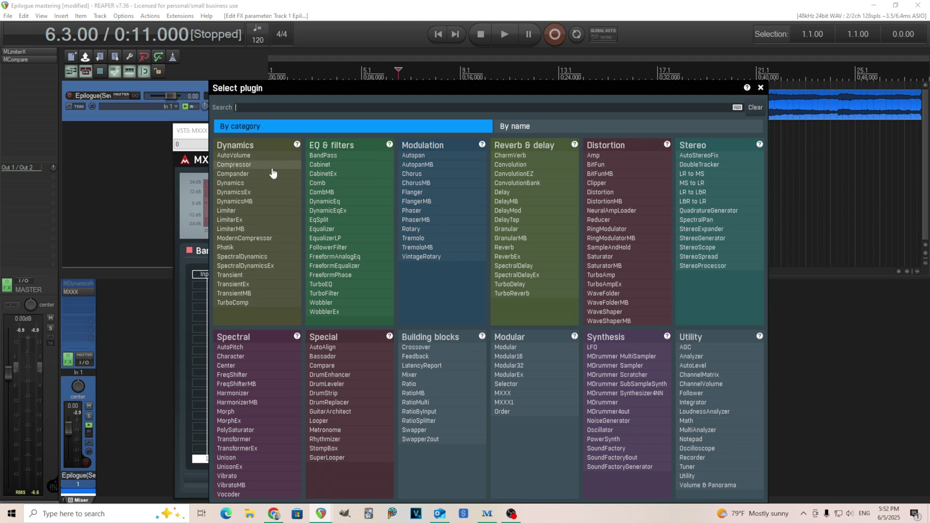
left_click(270, 185)
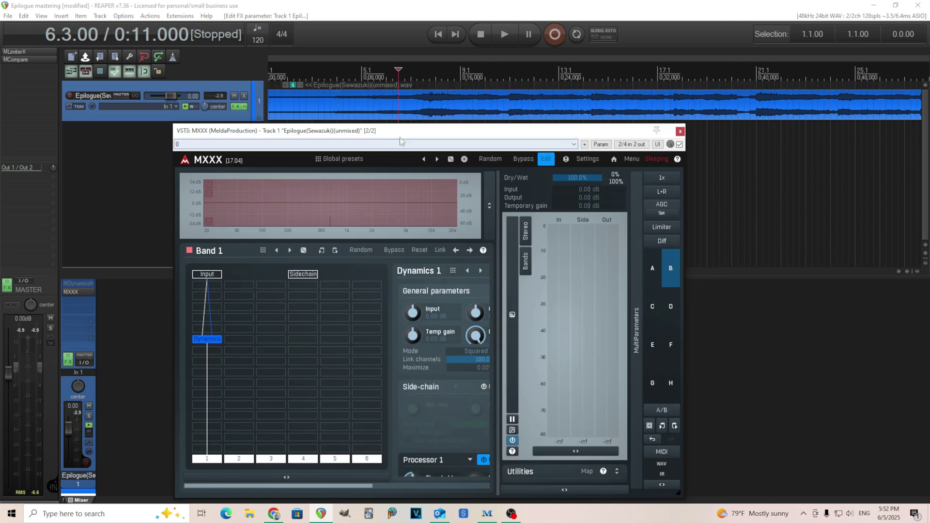
- Reposition and widen the MXXX window, and open the Dynamics 1 module's settings in a separate window
left_click_drag(402, 140, 375, 98)
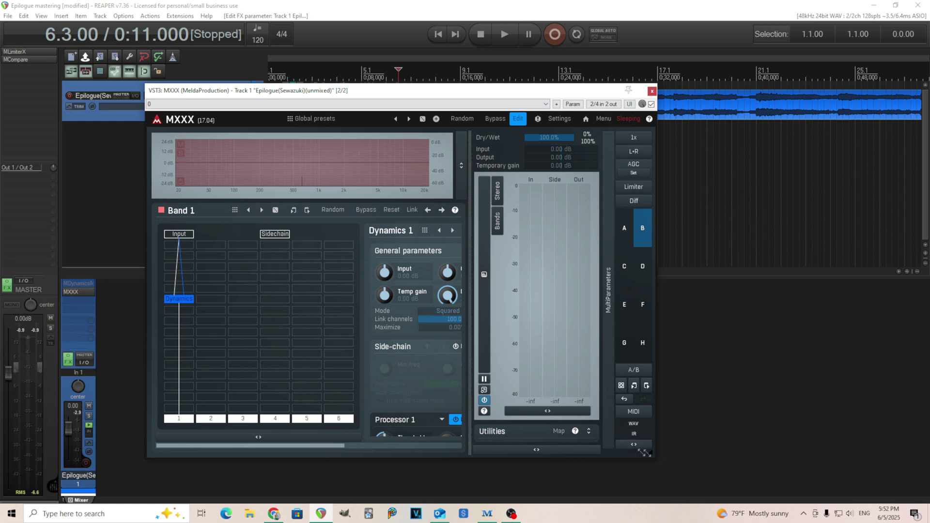
left_click_drag(652, 453, 842, 453)
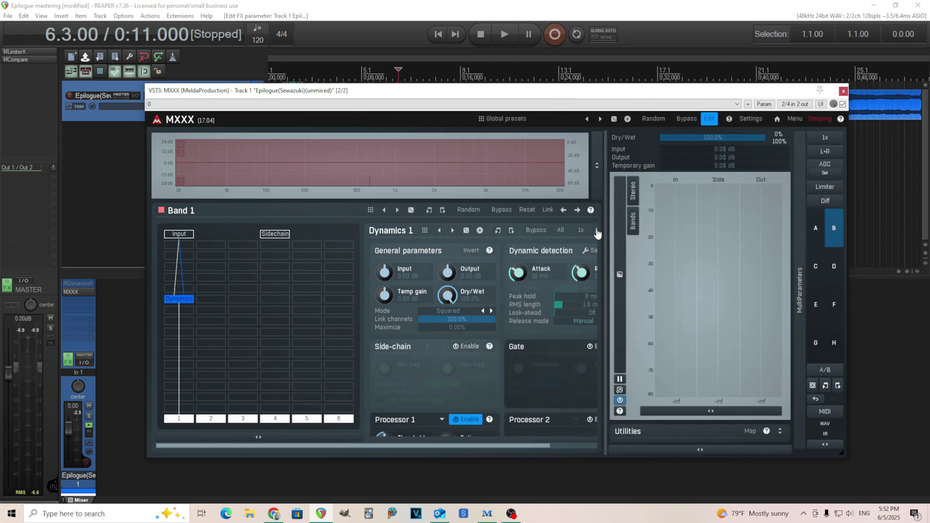
left_click(595, 231)
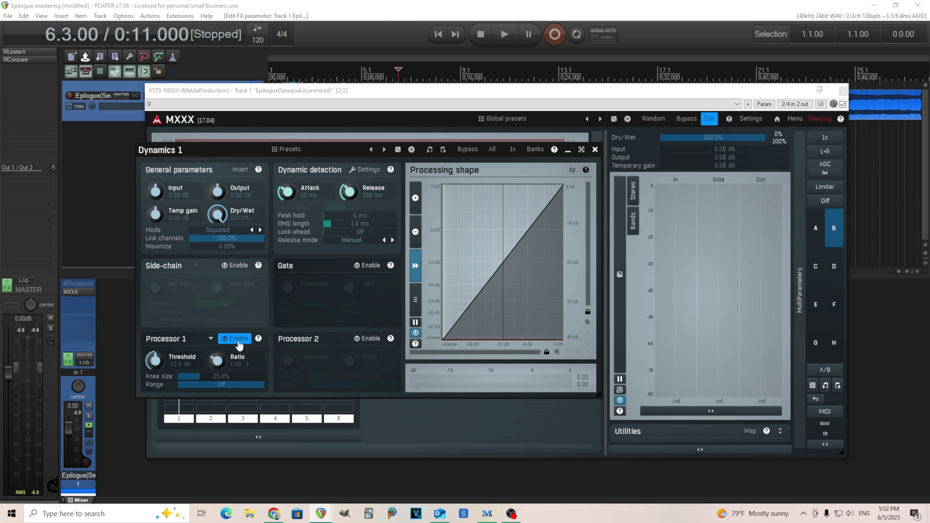
- Move the Dynamics 1 window clear of the grid, and set its RMS length to Peak and Processor 1's ratio to 2.00 : 1
left_click(166, 156)
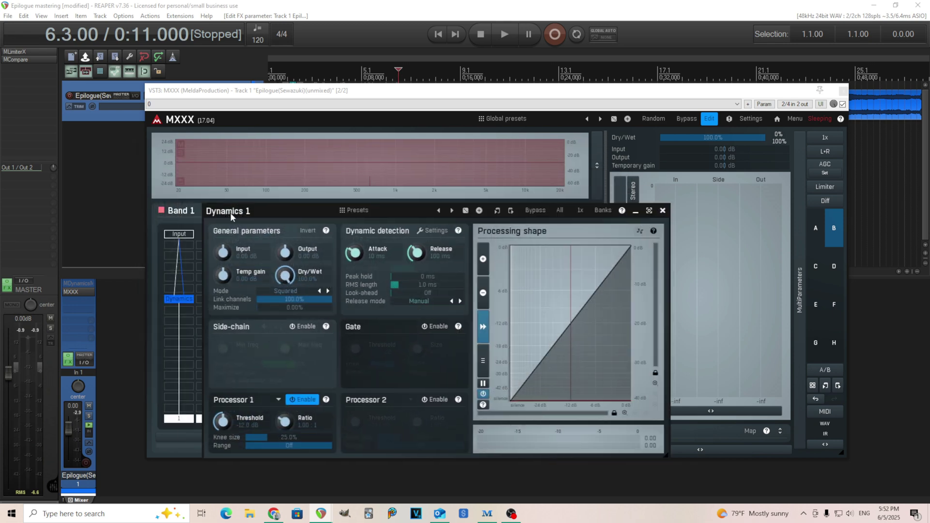
left_click_drag(417, 287, 397, 288)
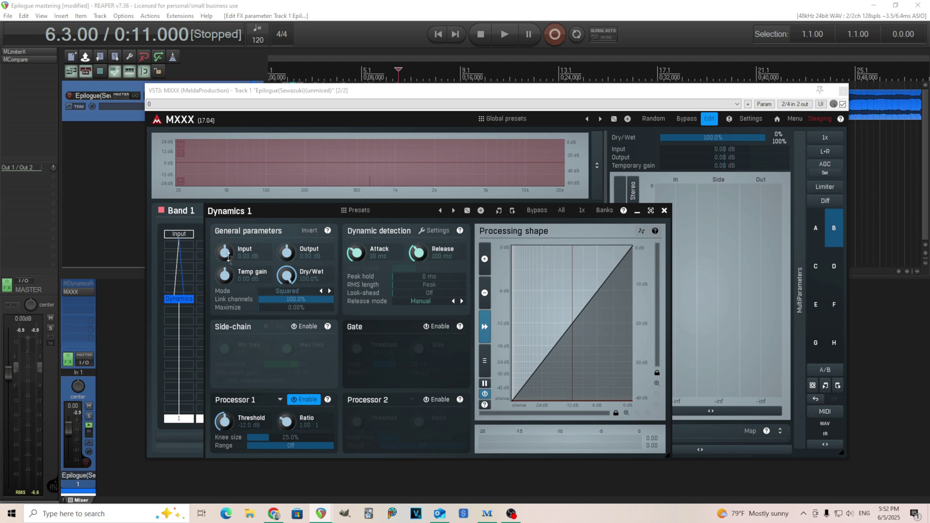
double_click(286, 422)
left_click(279, 456)
left_click(293, 493)
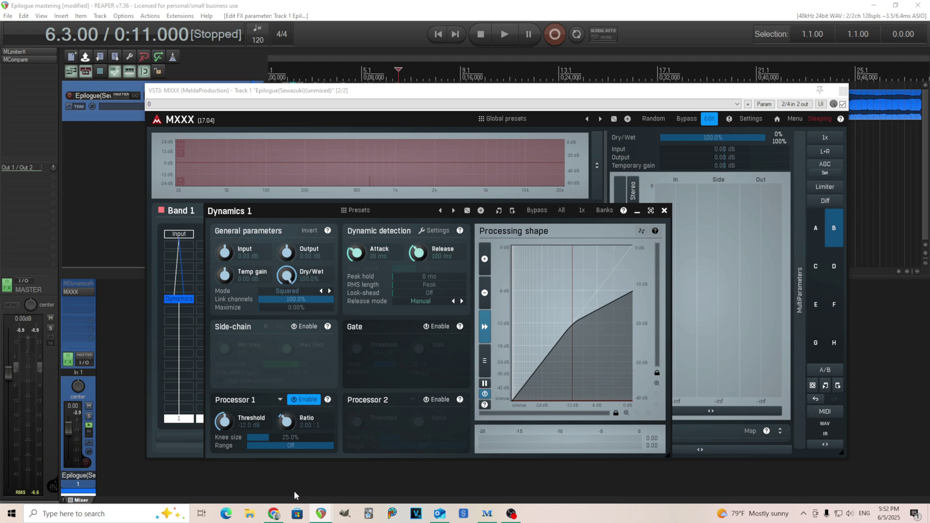
- Show the multiparameters and quick-learn the Dynamics 1 Attack onto multiparameter 5 and Release onto multiparameter 6
left_click(800, 243)
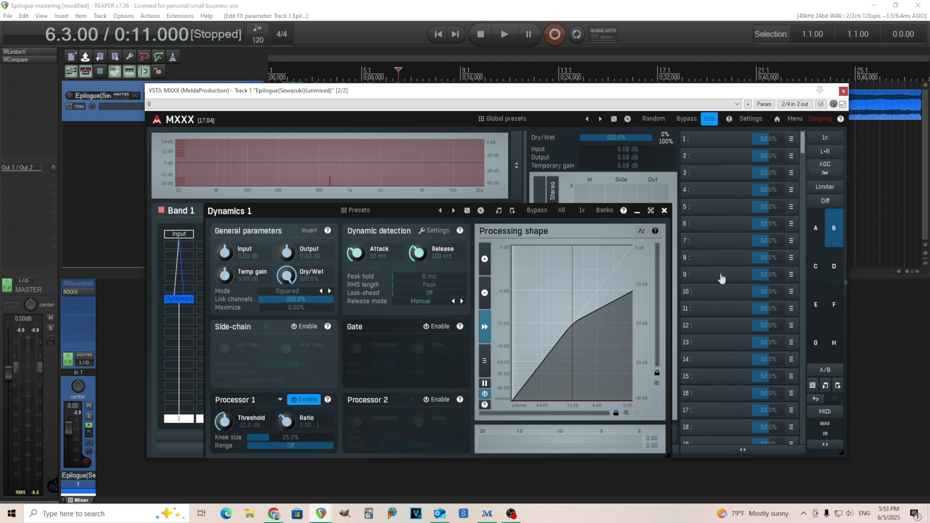
left_click(792, 225)
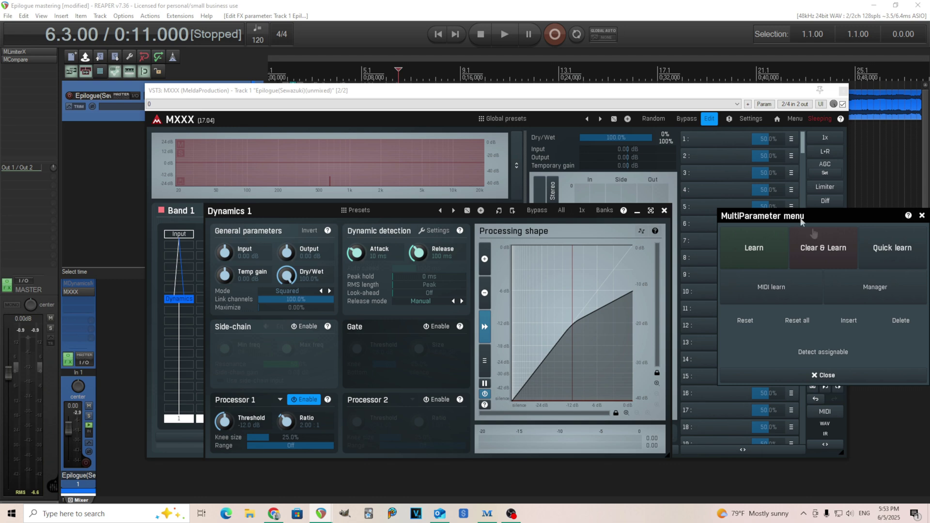
left_click(892, 248)
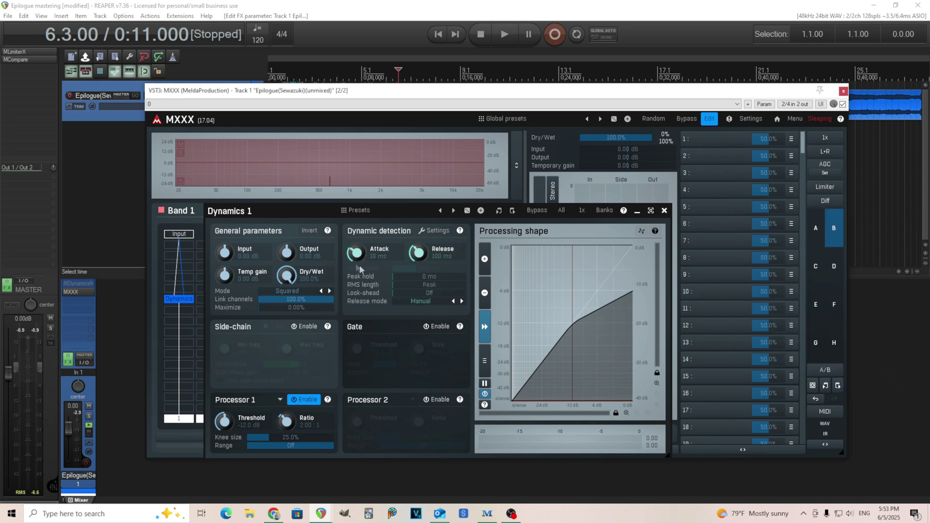
left_click_drag(356, 252, 355, 257)
left_click(790, 234)
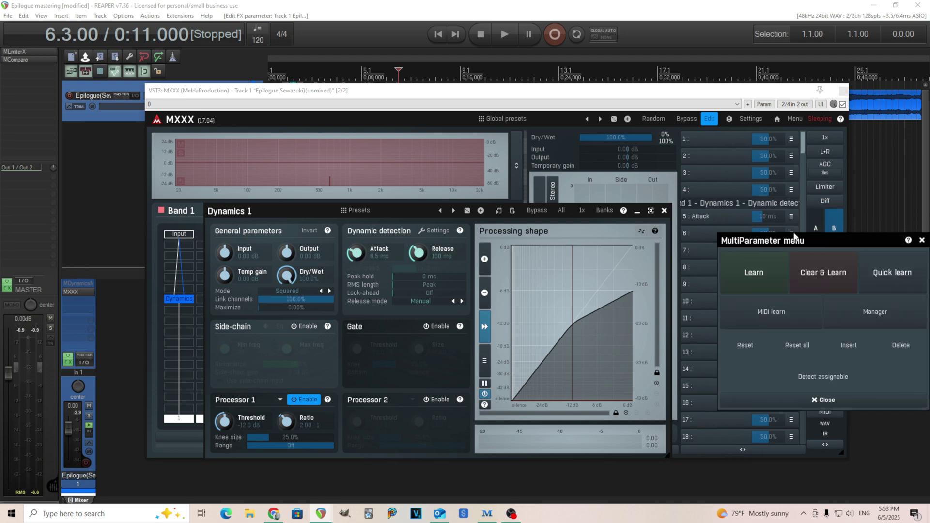
left_click(890, 287)
left_click_drag(417, 252, 417, 255)
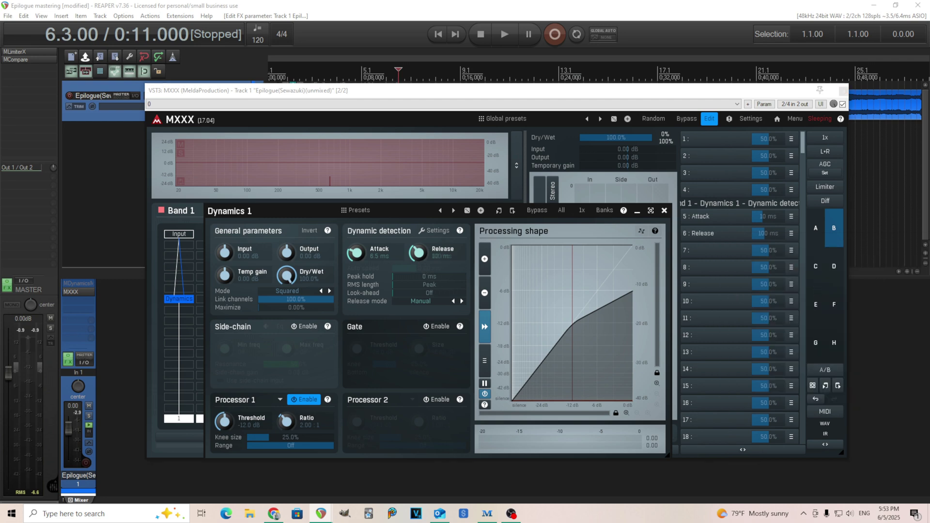
- Quick-learn Processor 1's Threshold onto multiparameter 7 and Ratio onto multiparameter 8, and close the Dynamics 1 window
left_click(791, 250)
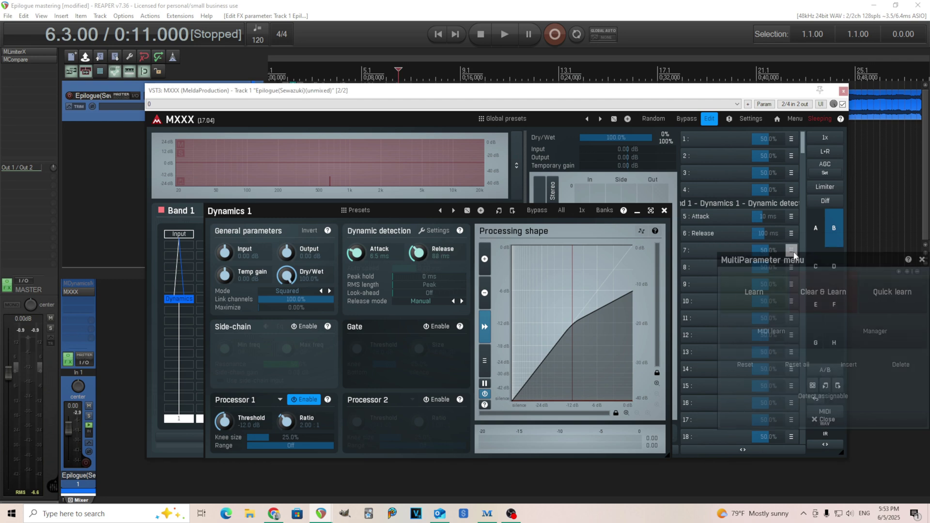
left_click(869, 291)
left_click_drag(235, 416, 235, 418)
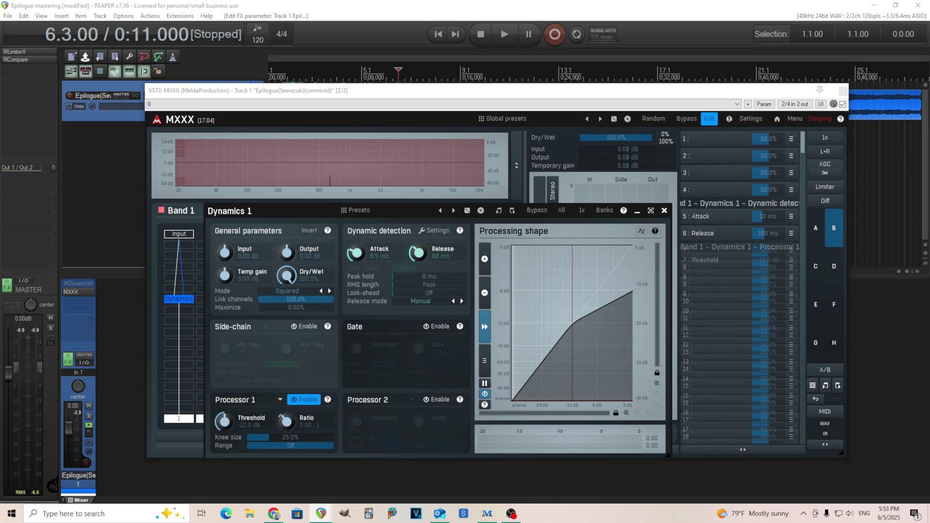
left_click(791, 277)
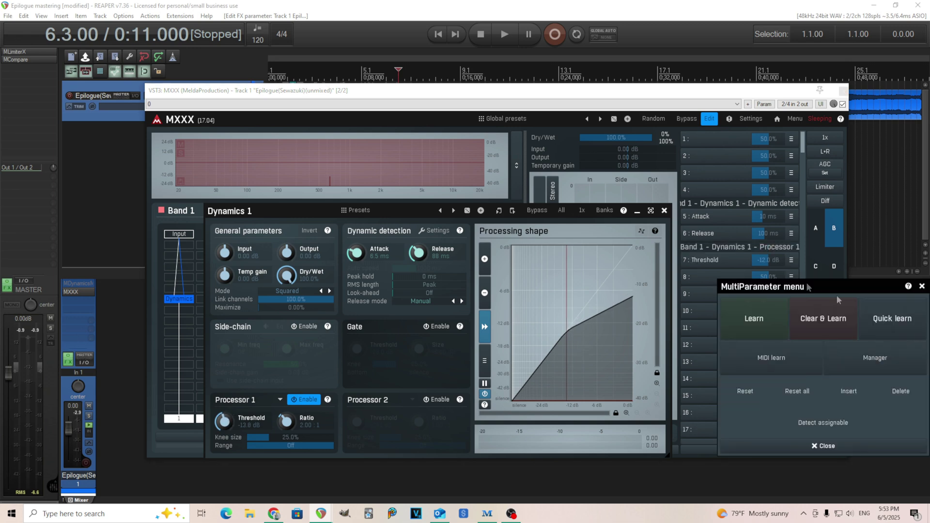
left_click(892, 317)
left_click(286, 422)
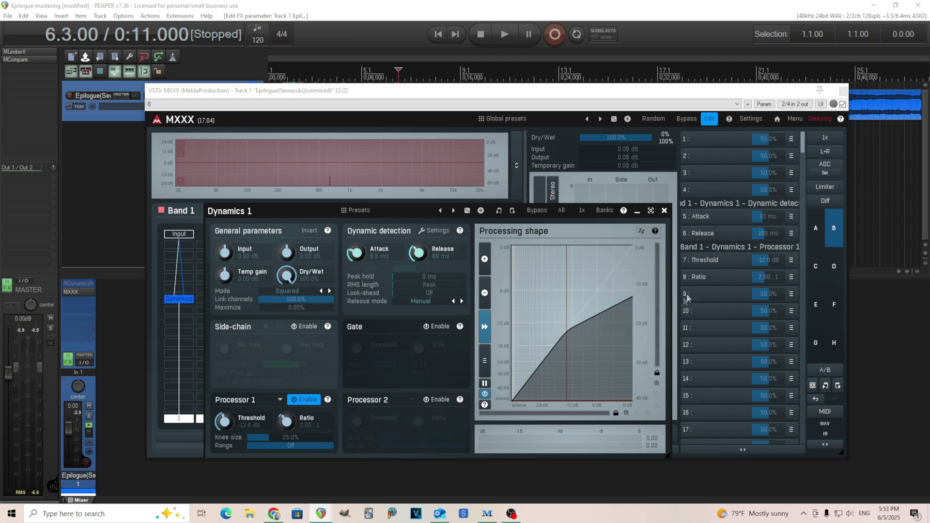
left_click(664, 211)
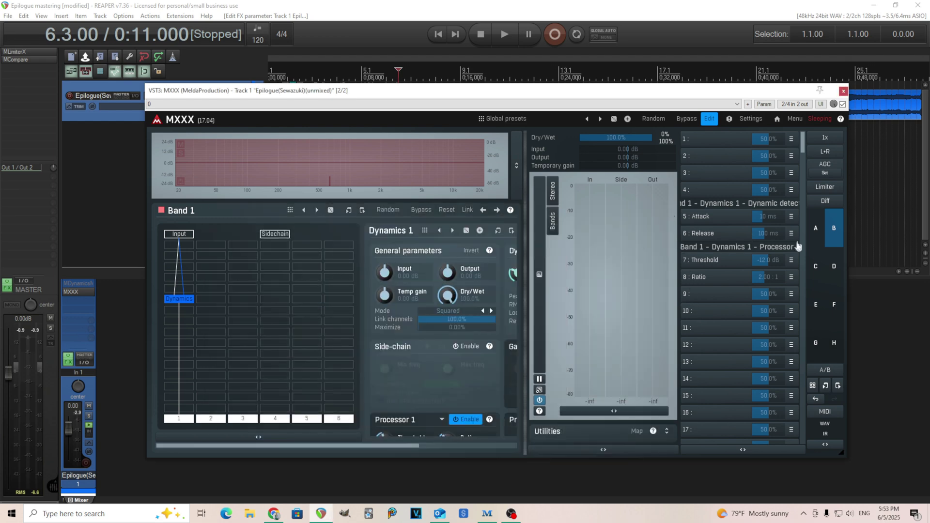
- Check the control layout outside edit mode, and assign multiparameters 5 to 8 to one group named Compressor in the multiparameter manager
left_click(709, 118)
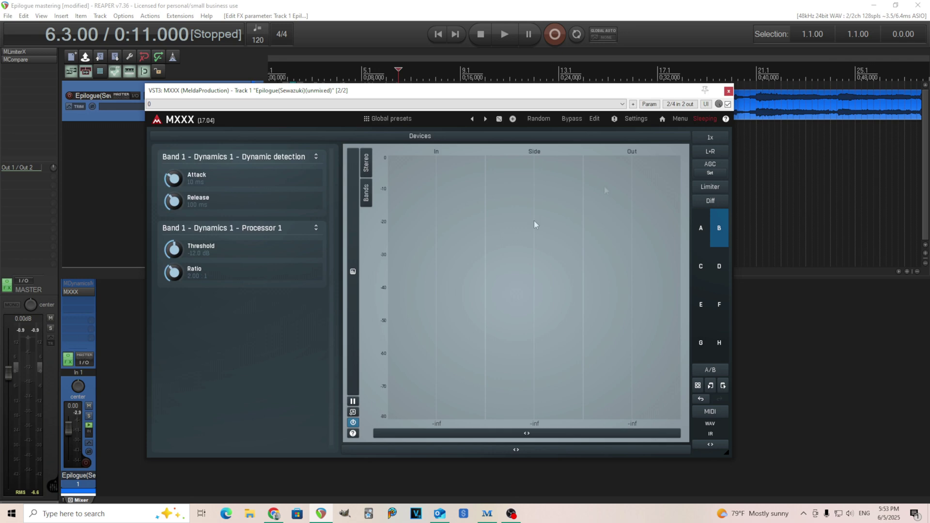
left_click(594, 119)
left_click(791, 216)
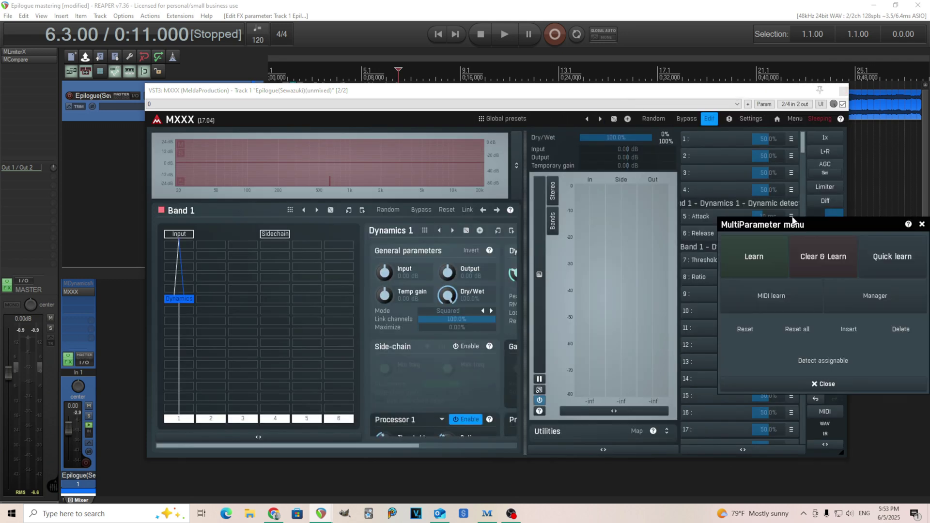
left_click(871, 296)
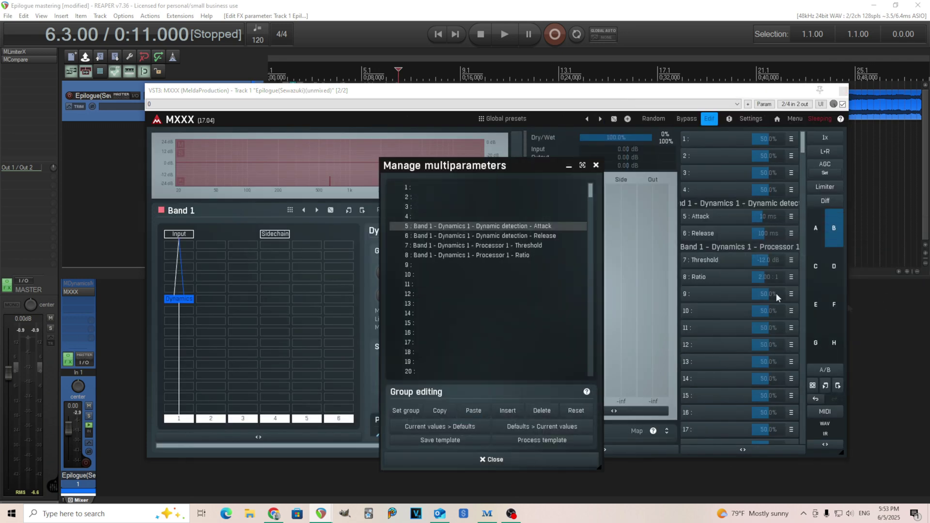
left_click(478, 255, "shift")
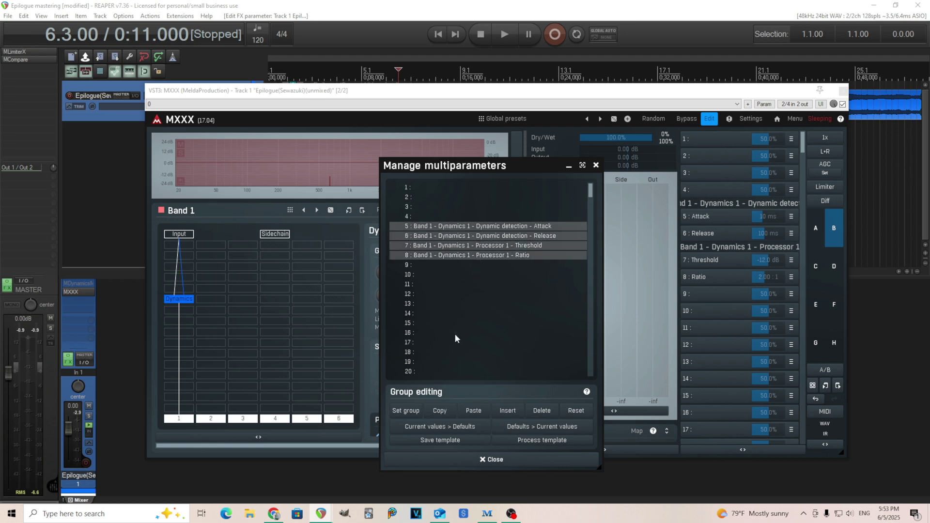
left_click(415, 410)
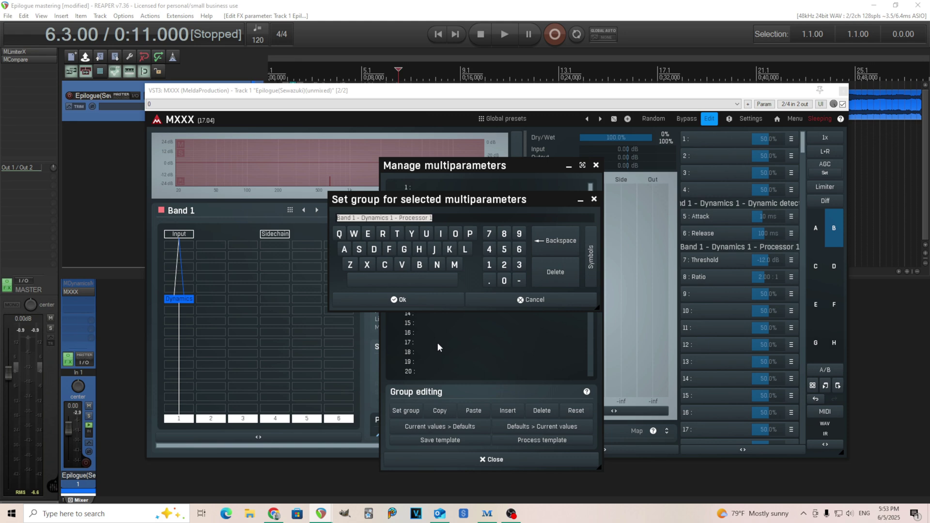
type("Compressor")
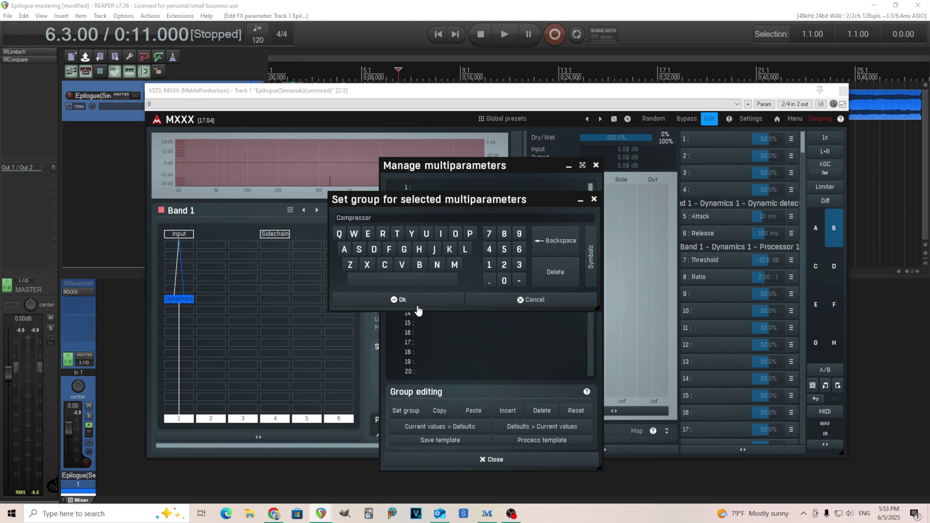
key("Return")
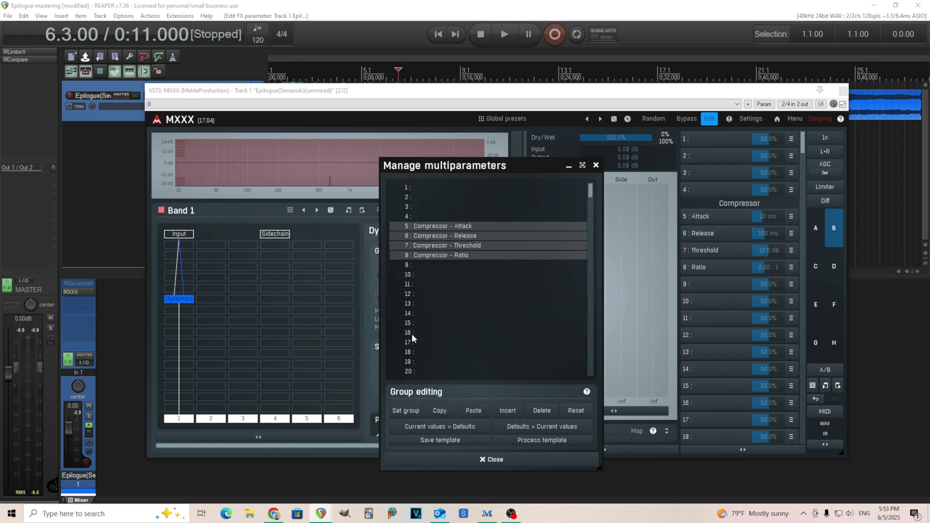
left_click(595, 165)
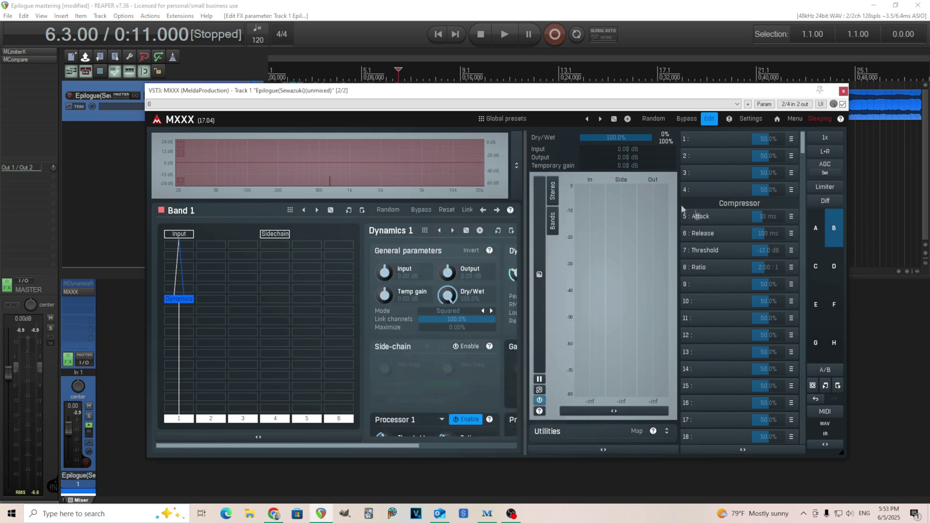
- Enable Same row for the Release, Threshold and Ratio multiparameters, and leave edit mode to view the Compressor group's layout
left_click(730, 236)
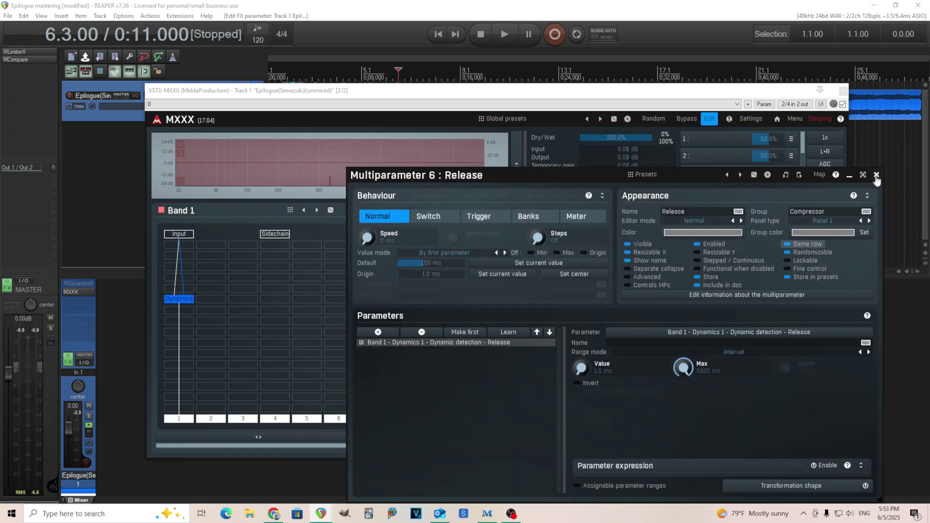
left_click(876, 175)
left_click(720, 252)
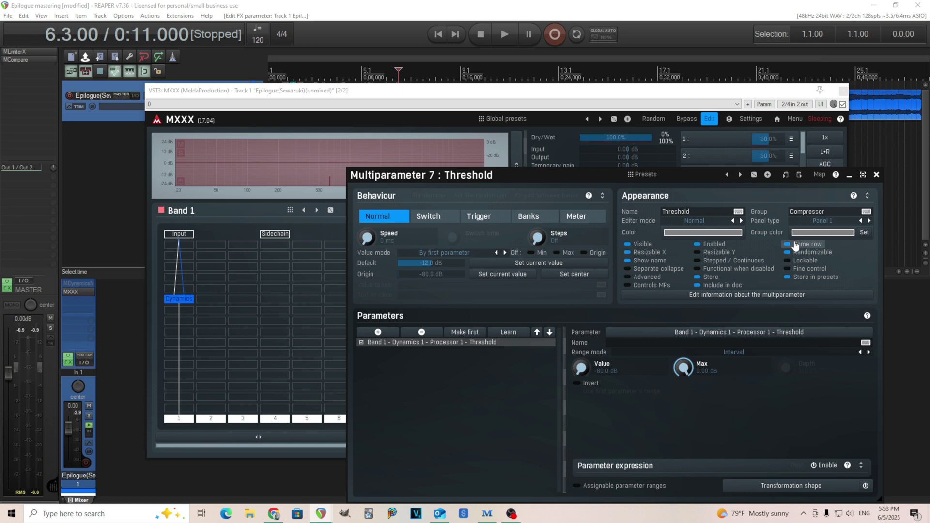
left_click(876, 175)
left_click(707, 276)
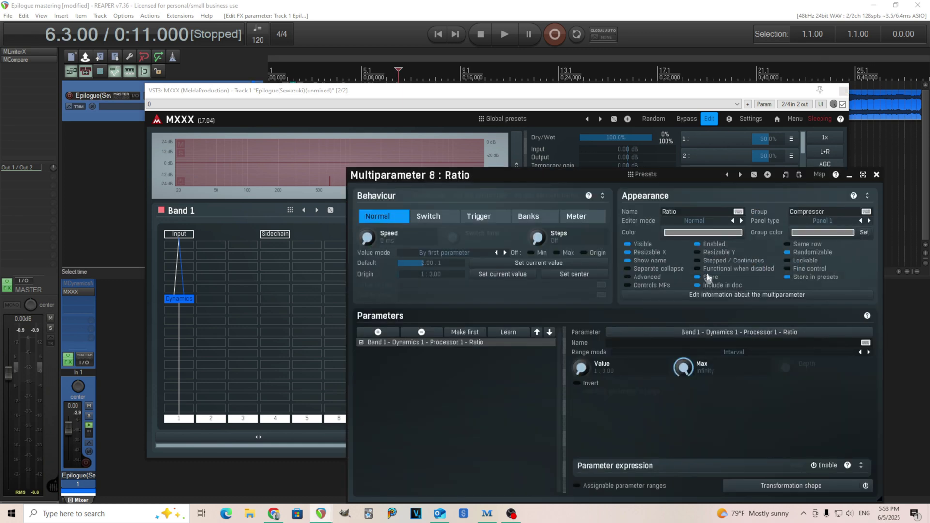
left_click(876, 174)
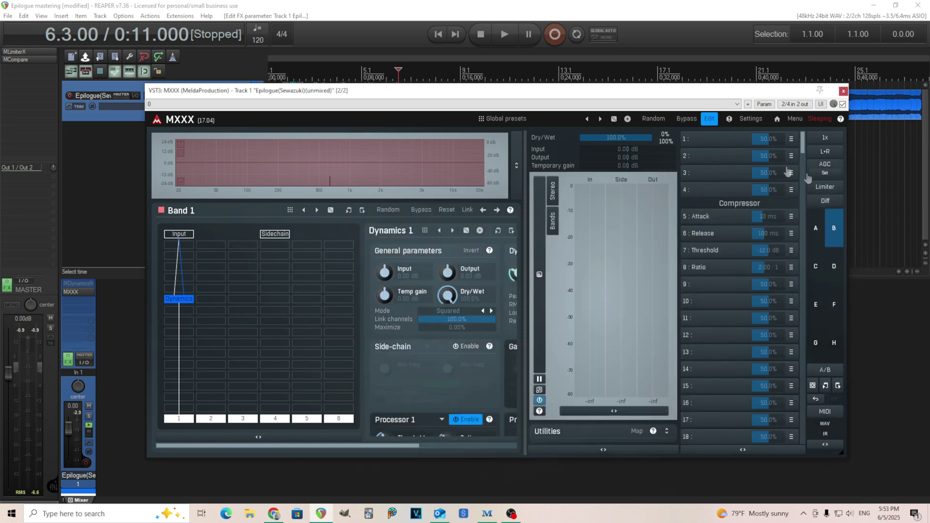
left_click(709, 119)
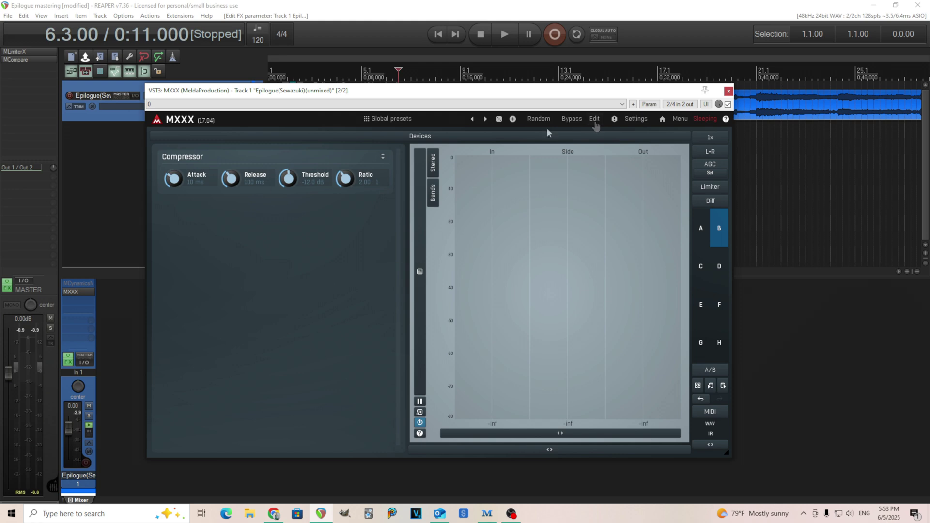
- Examine the Detailer's controls and multiparameter list in slot A for reference, and return to slot B in edit mode
left_click(703, 237)
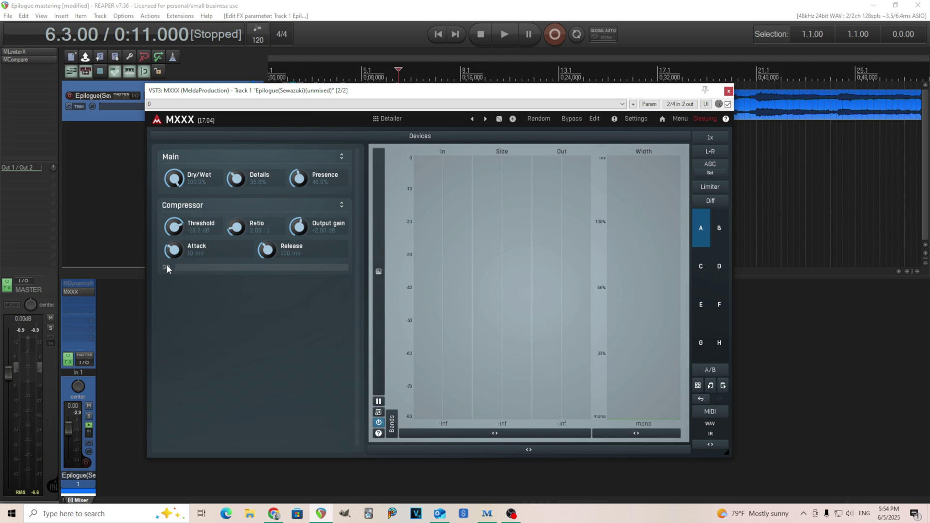
left_click(594, 118)
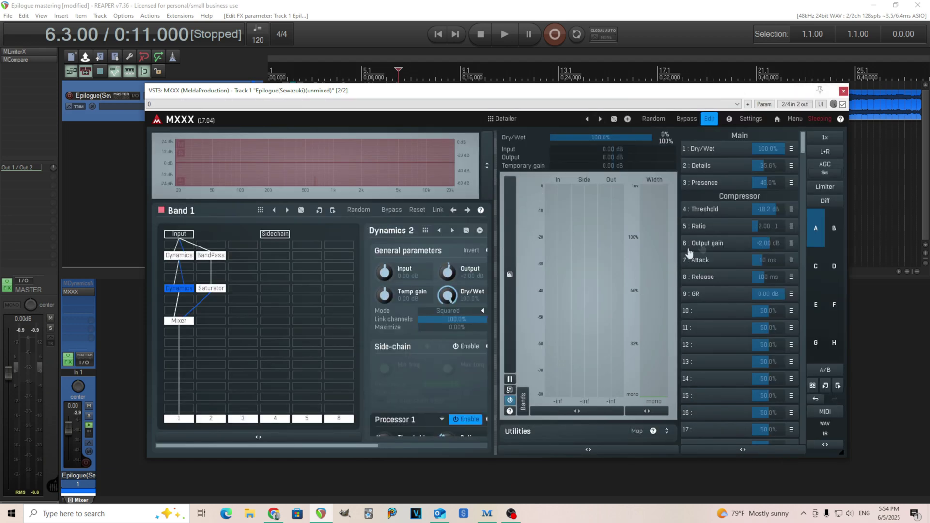
left_click(833, 228)
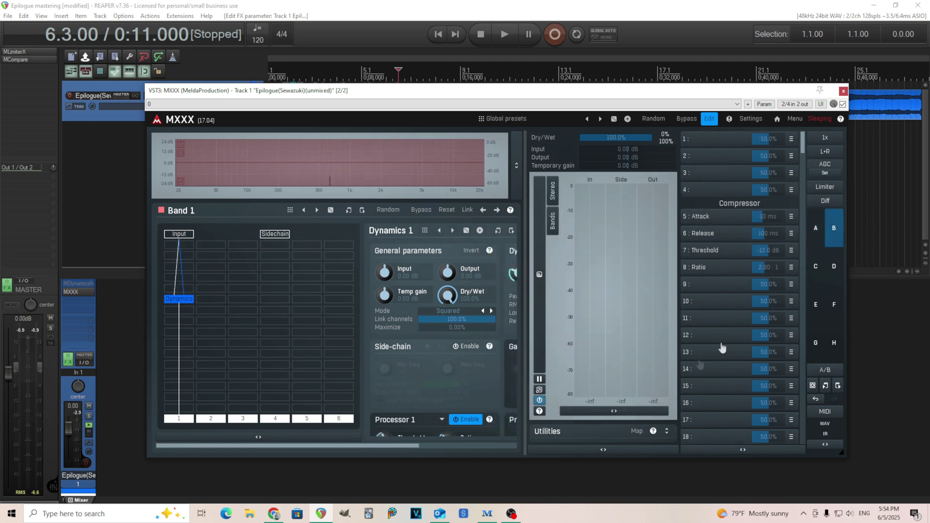
- Assign the Gain reduction meter of Band 1's Dynamics 1 module to multiparameter 9
left_click(734, 284)
left_click(379, 332)
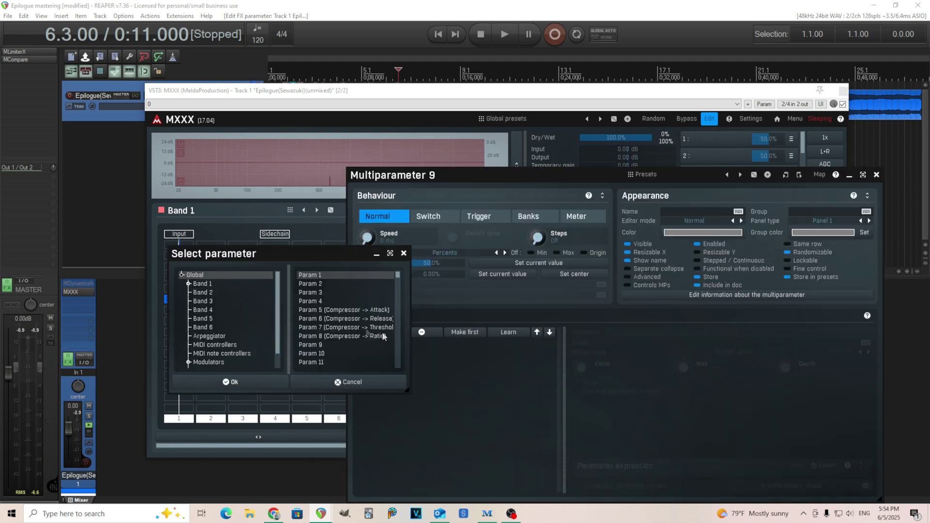
left_click(188, 284)
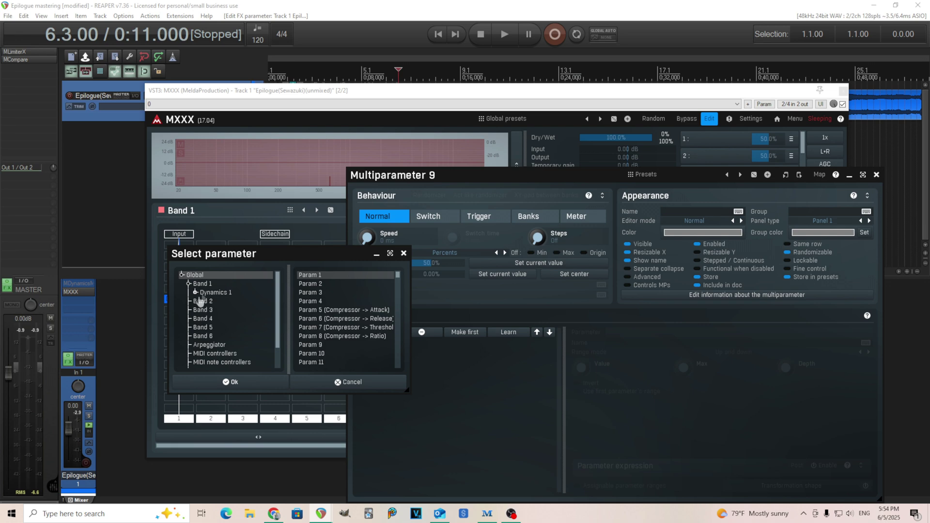
scroll(247, 341, "down", 1)
scroll(247, 339, "up", 1)
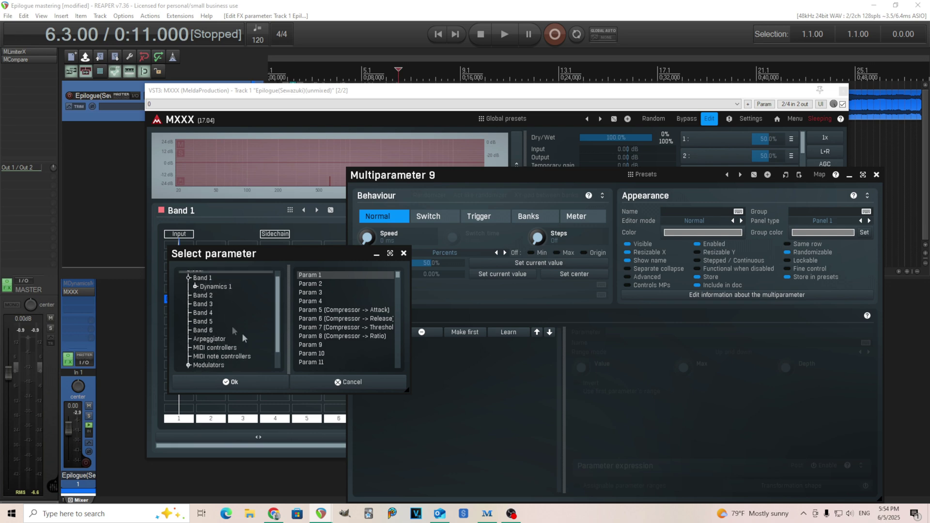
double_click(206, 287)
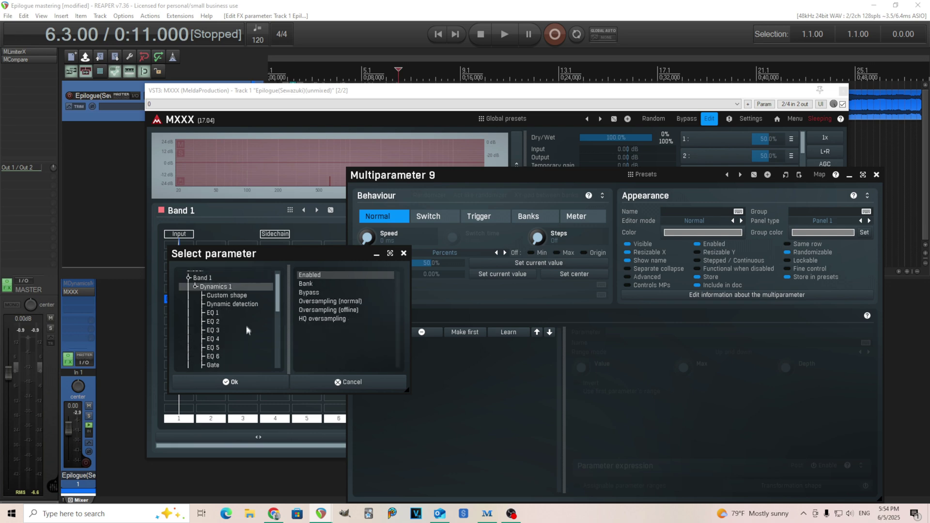
scroll(249, 311, "down", 3)
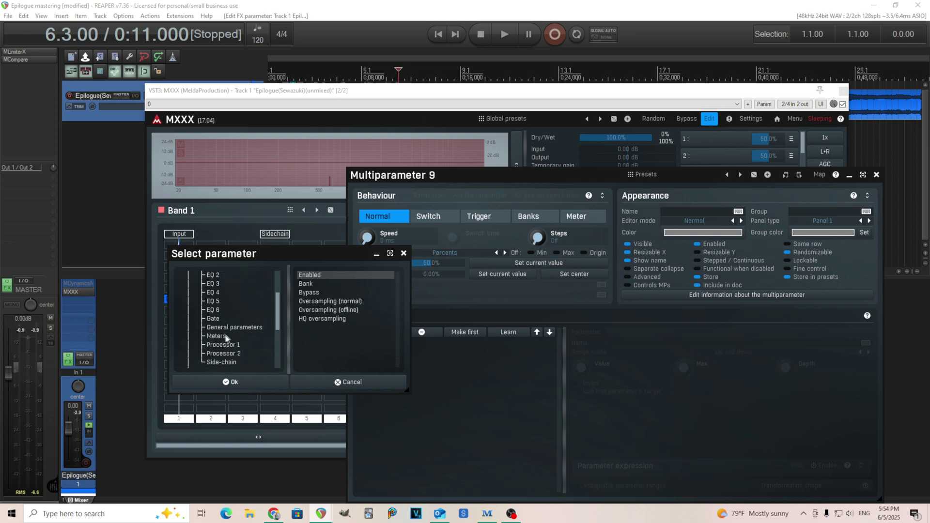
left_click(222, 337)
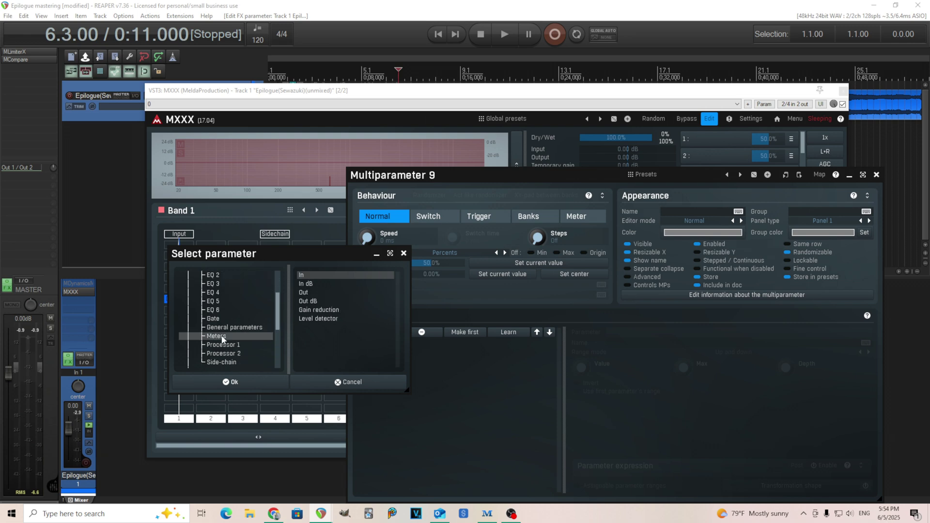
left_click(345, 310)
left_click(250, 382)
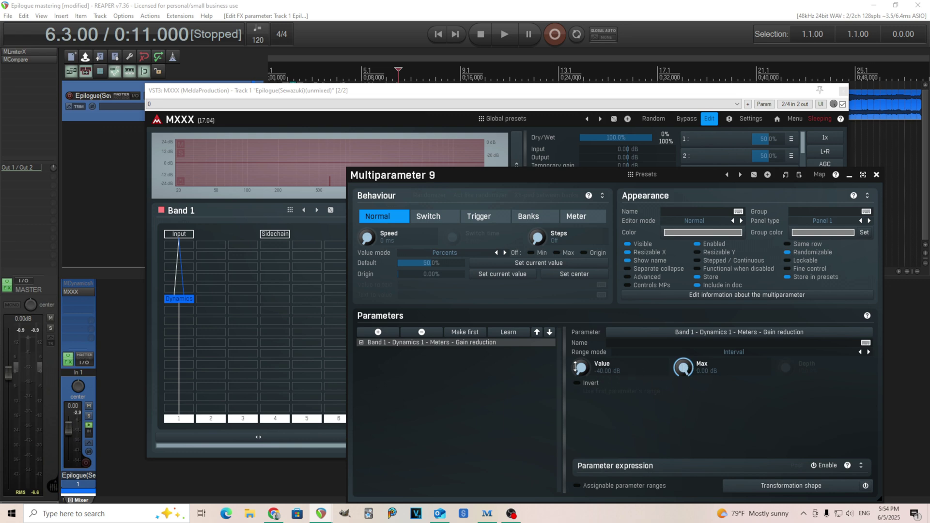
- Set multiparameter 9's editor mode to Meter down horizontal and check the device layout outside edit mode
left_click(693, 222)
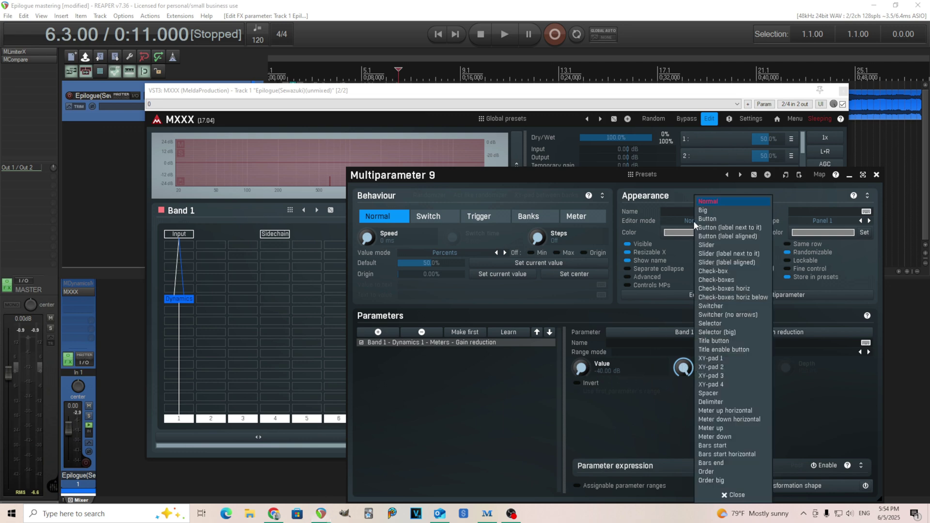
left_click(758, 420)
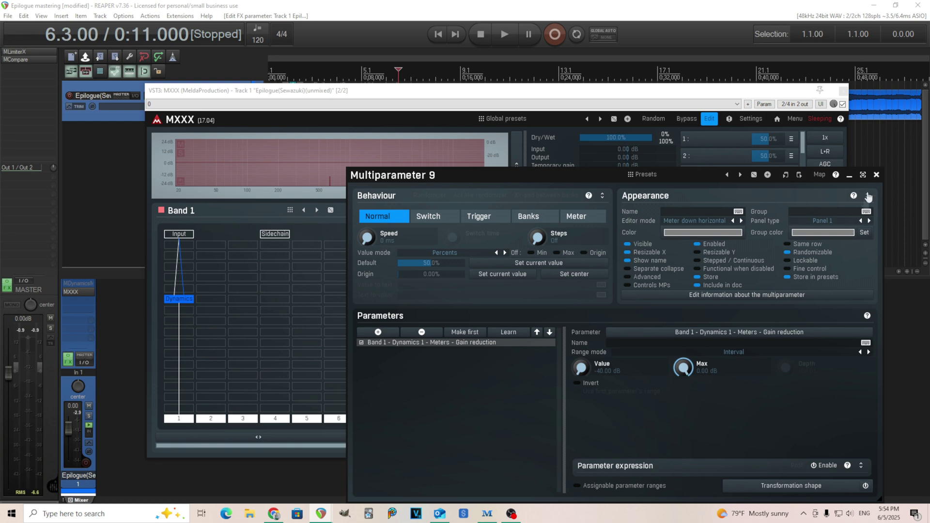
left_click(876, 175)
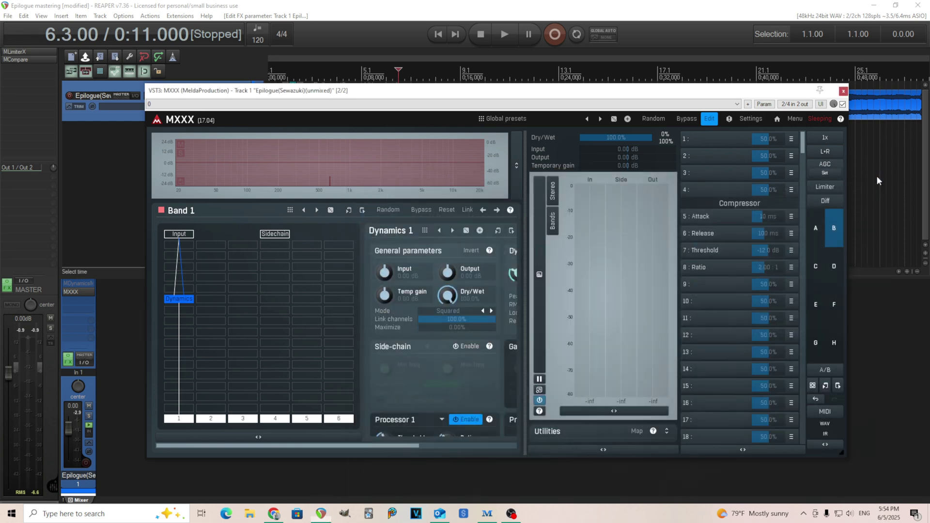
left_click(711, 119)
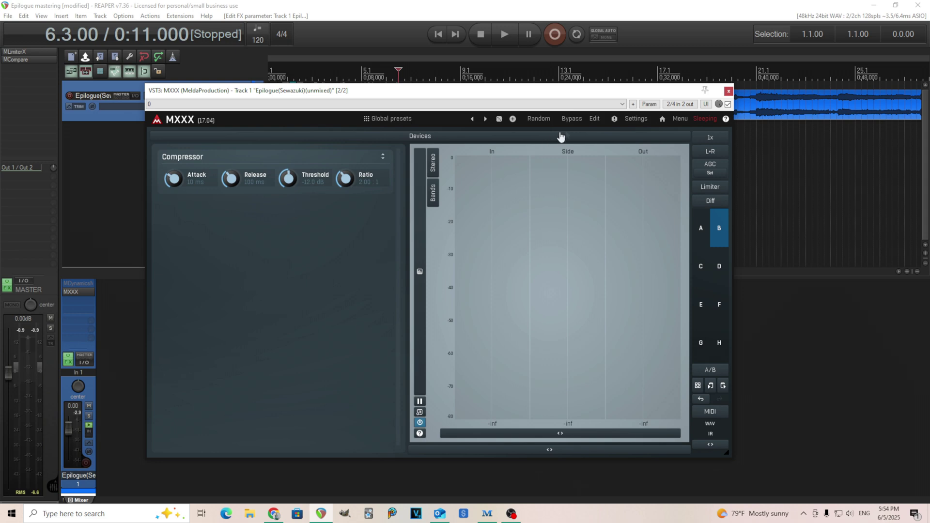
- Name multiparameter 9 GR and view it below the Compressor group outside edit mode
left_click(594, 119)
left_click(731, 286)
left_click(678, 213)
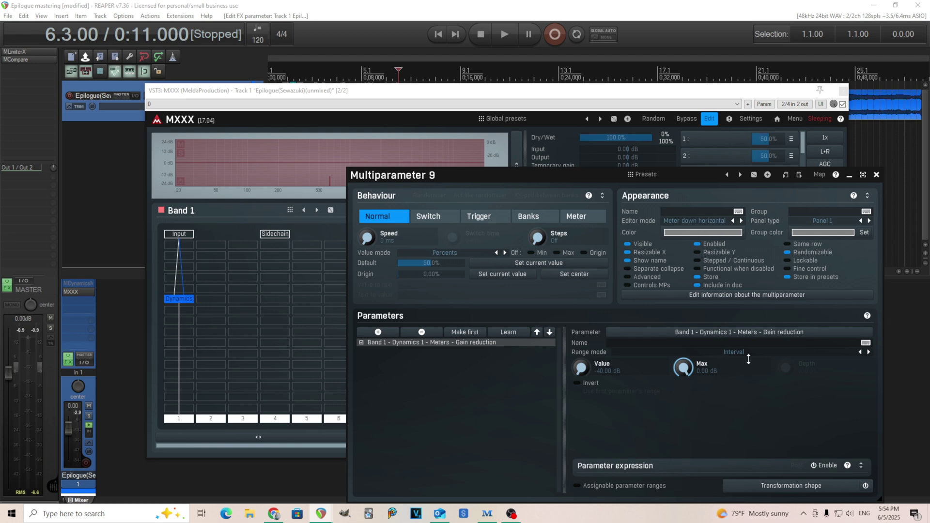
type("GR")
left_click(876, 176)
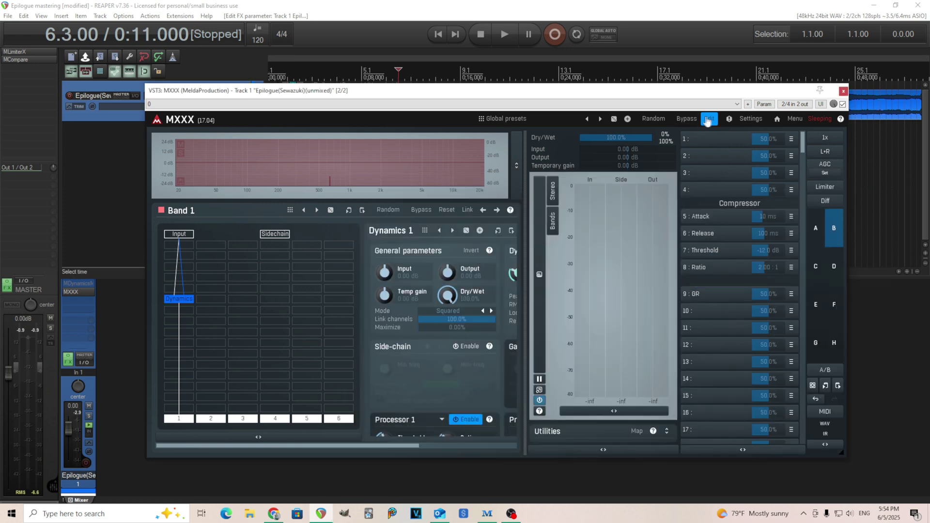
left_click(710, 120)
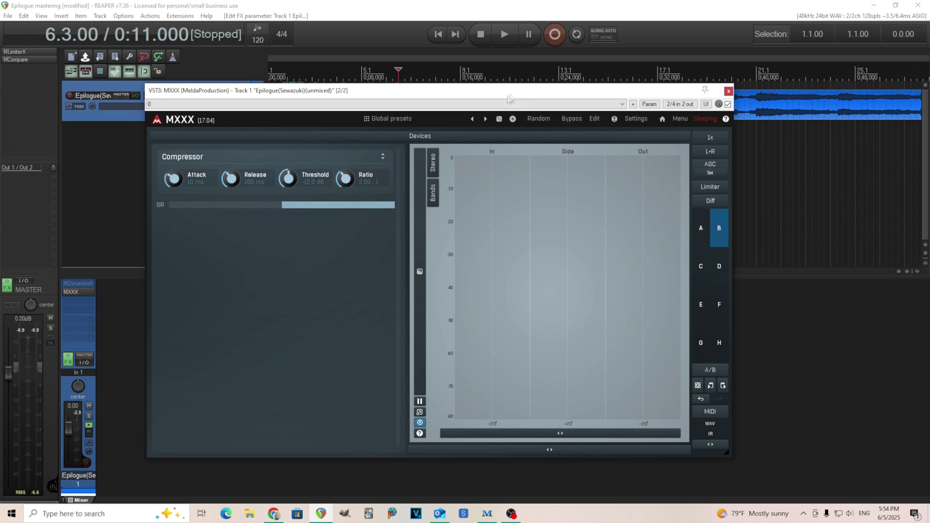
- Move the plugin window clear of the transport, play the track with the Threshold lowered to test the GR meter, and reset the Threshold
left_click_drag(508, 98, 540, 123)
left_click(505, 34)
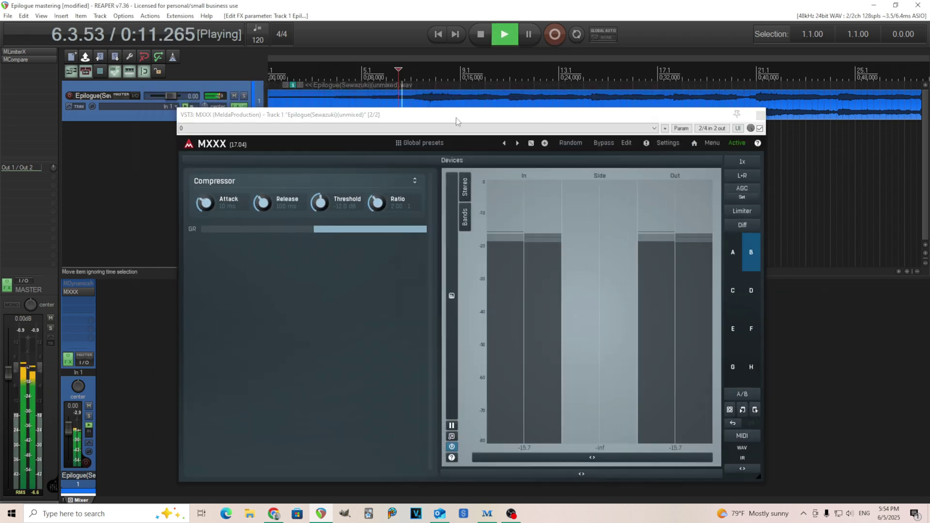
left_click_drag(319, 202, 319, 242)
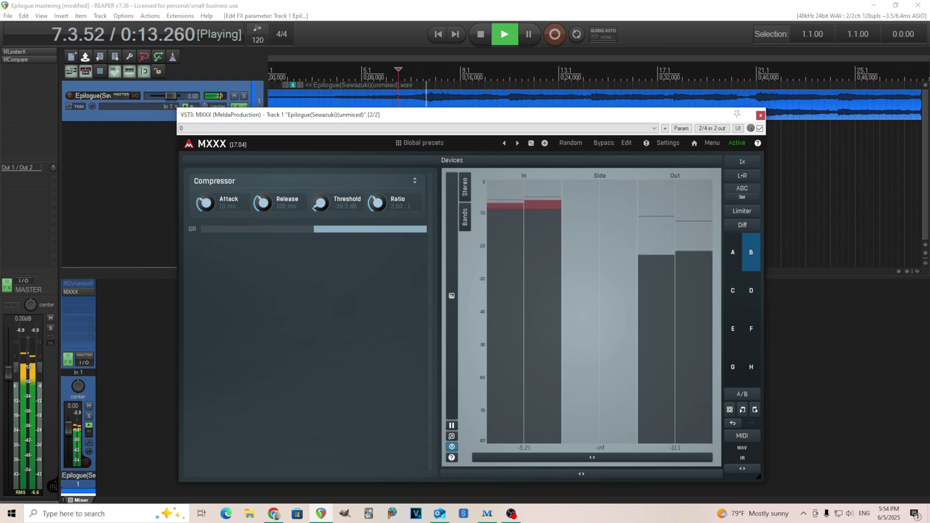
double_click(322, 203)
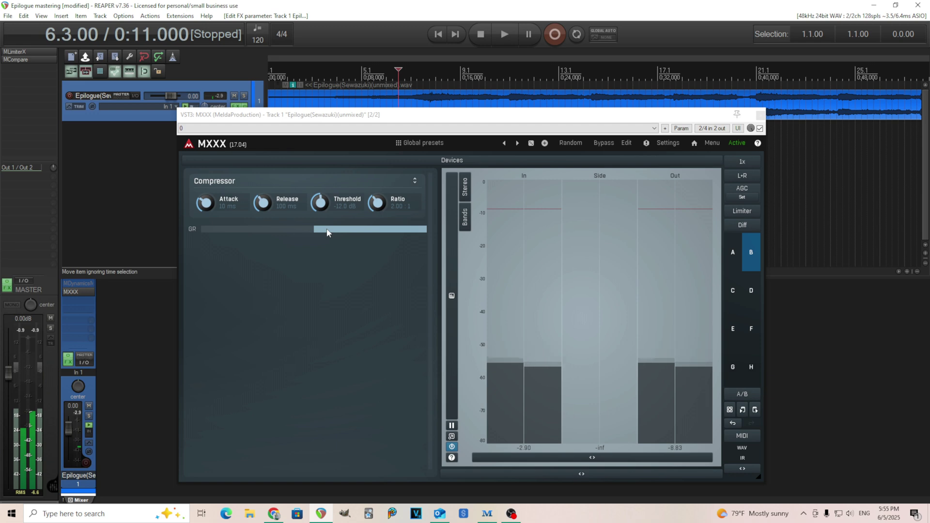
- Change the GR multiparameter's behaviour to Meter and return to the device view
left_click(628, 143)
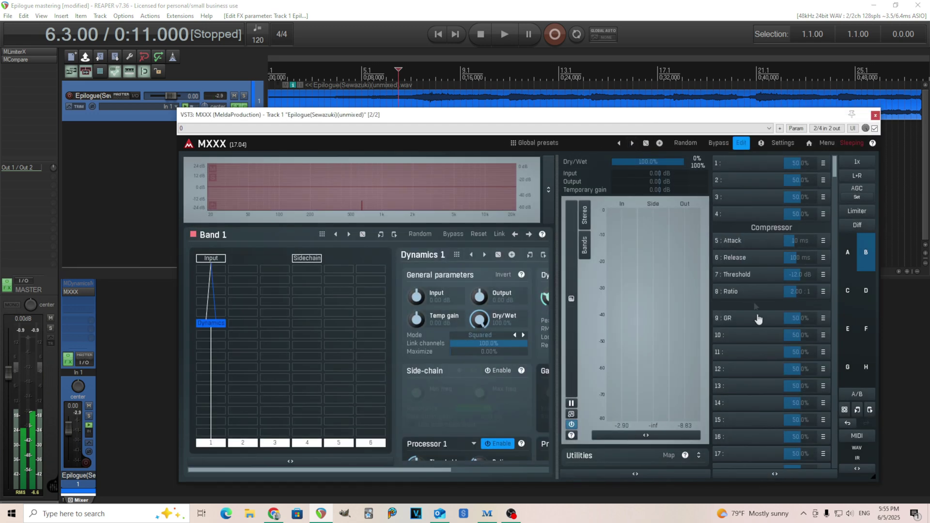
left_click(749, 319)
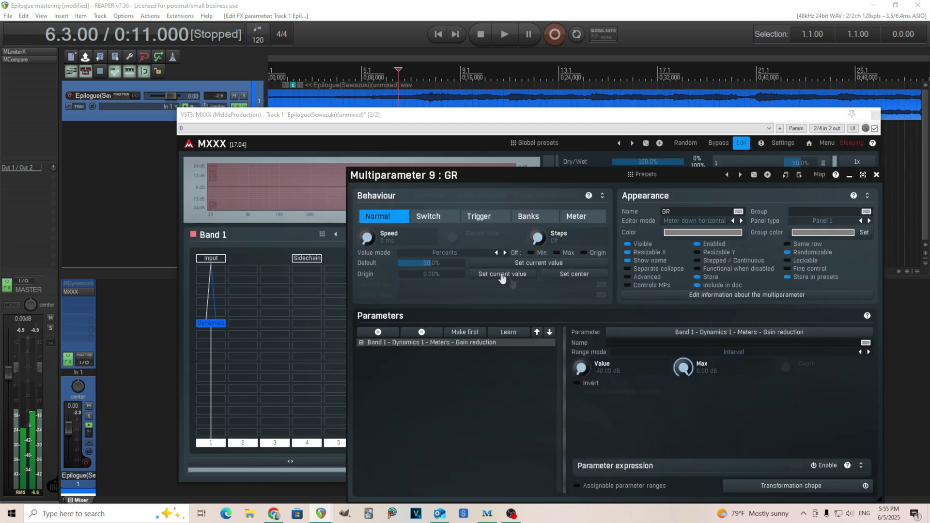
left_click(577, 217)
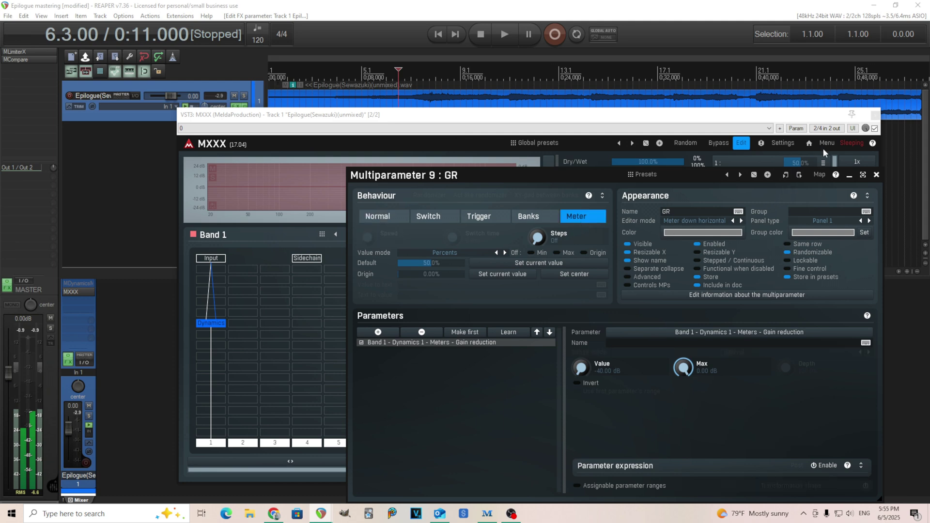
left_click(876, 175)
left_click(739, 143)
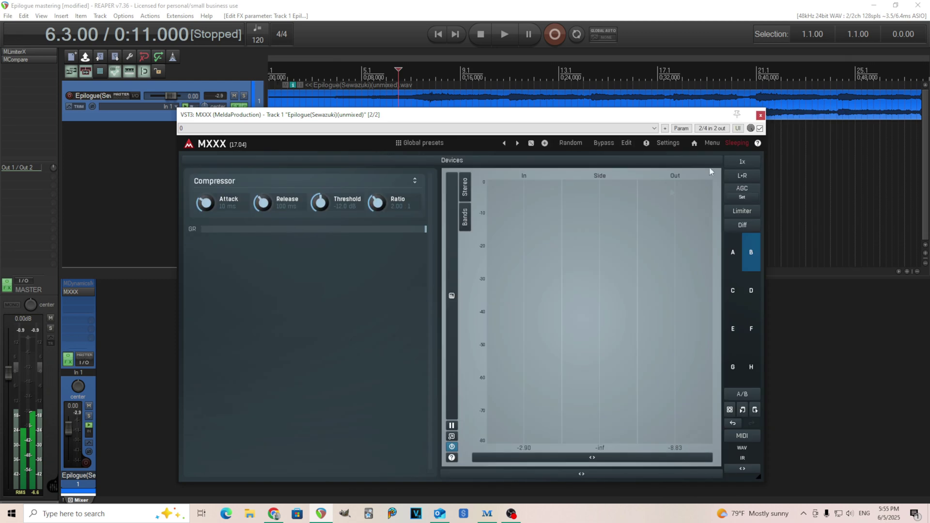
- Play the track while sweeping the Threshold down and back to test the GR meter's response, and stop playback
left_click(504, 34)
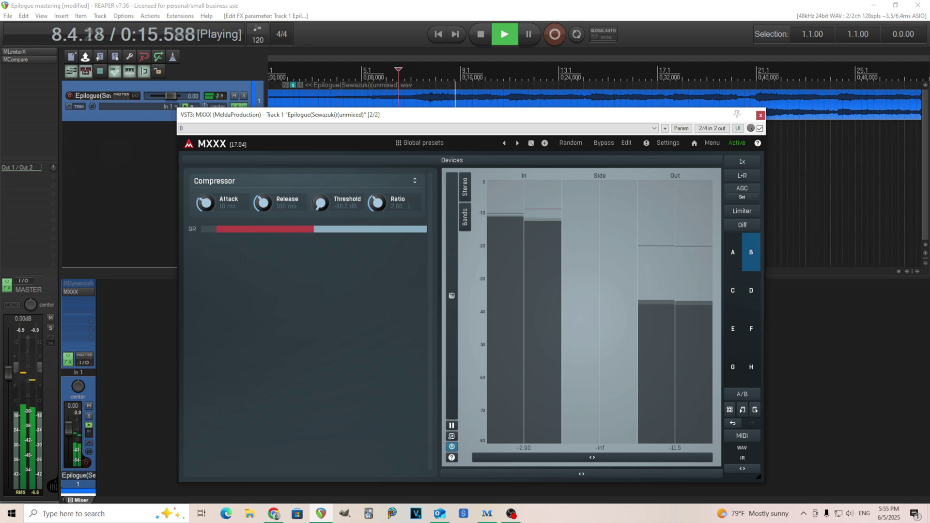
left_click_drag(319, 202, 318, 199)
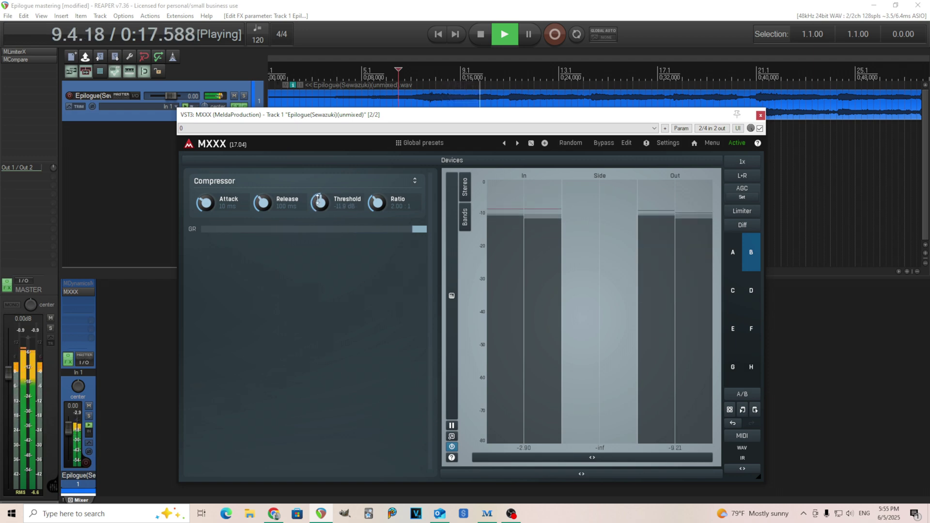
left_click(481, 34)
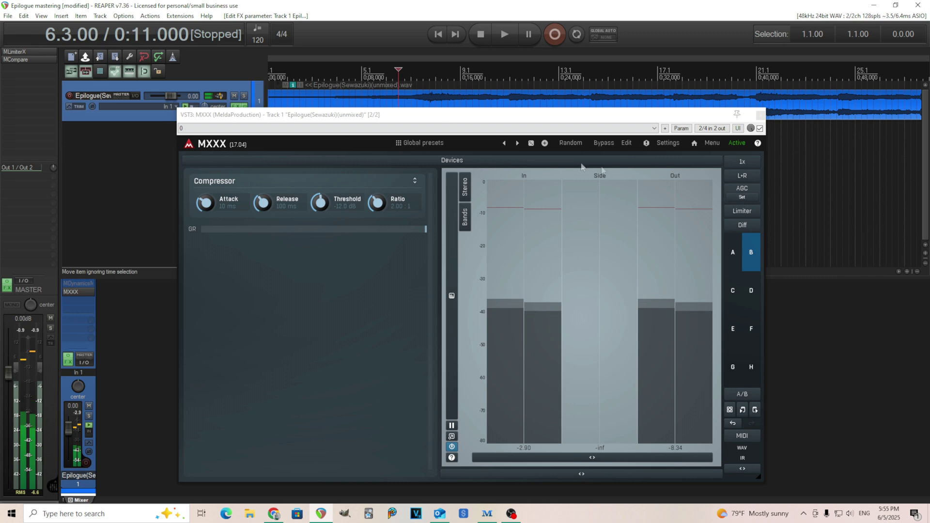
- Insert a second Dynamics module above the existing one in Band 1's first column and open it in its own window
left_click(626, 143)
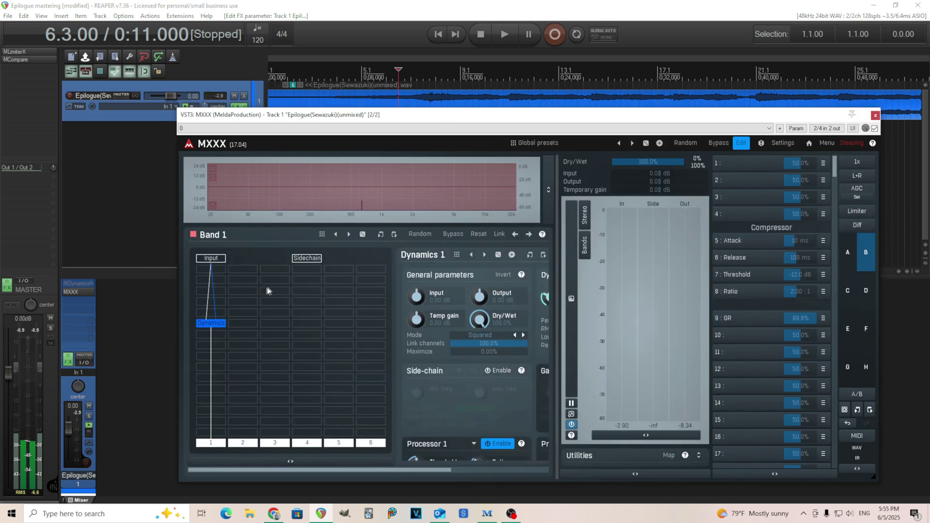
left_click(212, 285)
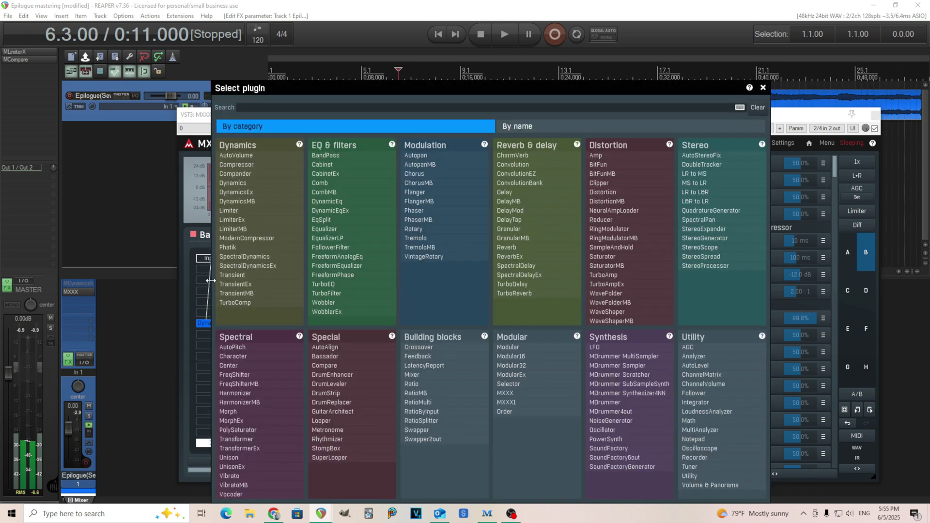
left_click(233, 183)
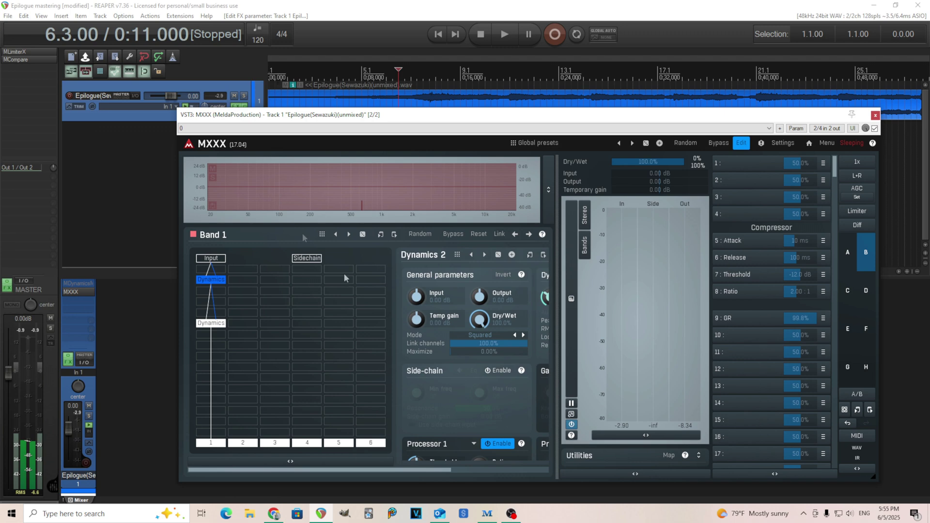
left_click_drag(442, 469, 554, 464)
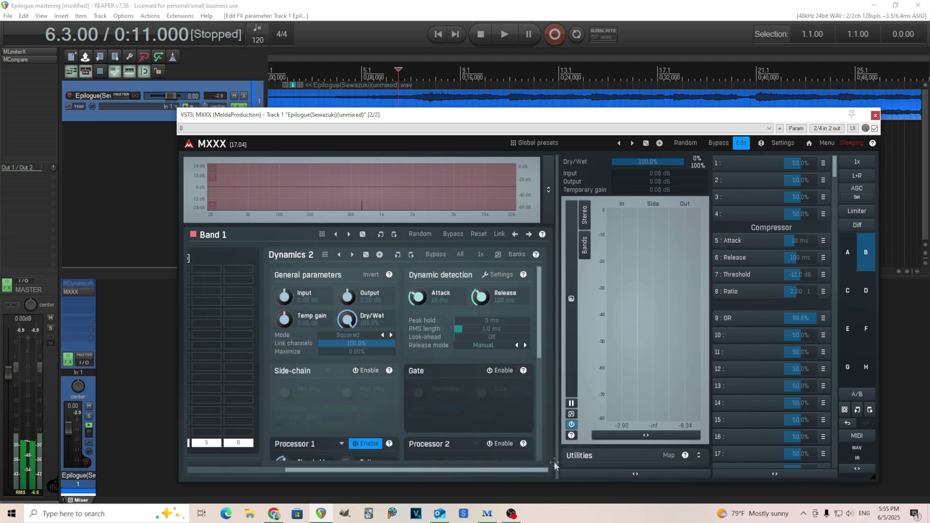
left_click(495, 255)
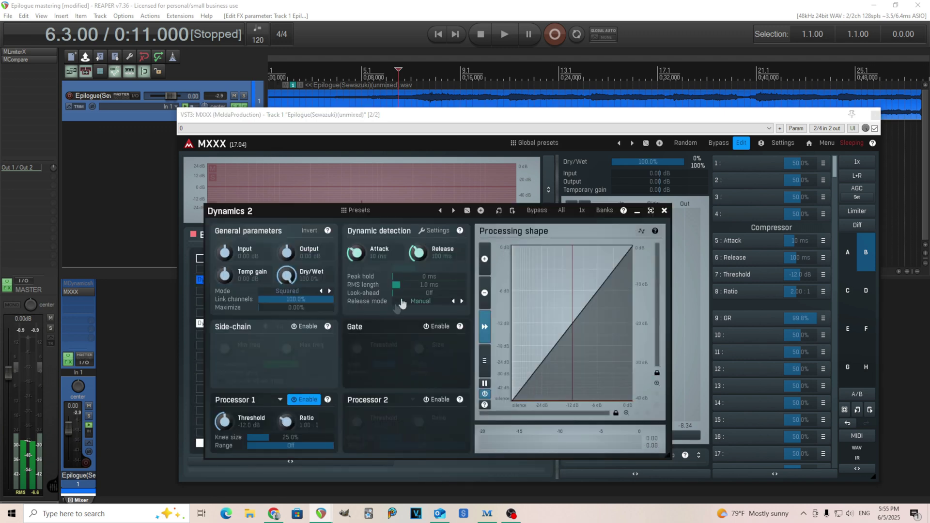
- In Dynamics 2, set the attack to 0.60 ms and RMS length to Peak, and enable the gate with a -60 dB threshold
left_click_drag(450, 287, 449, 298)
left_click(428, 331)
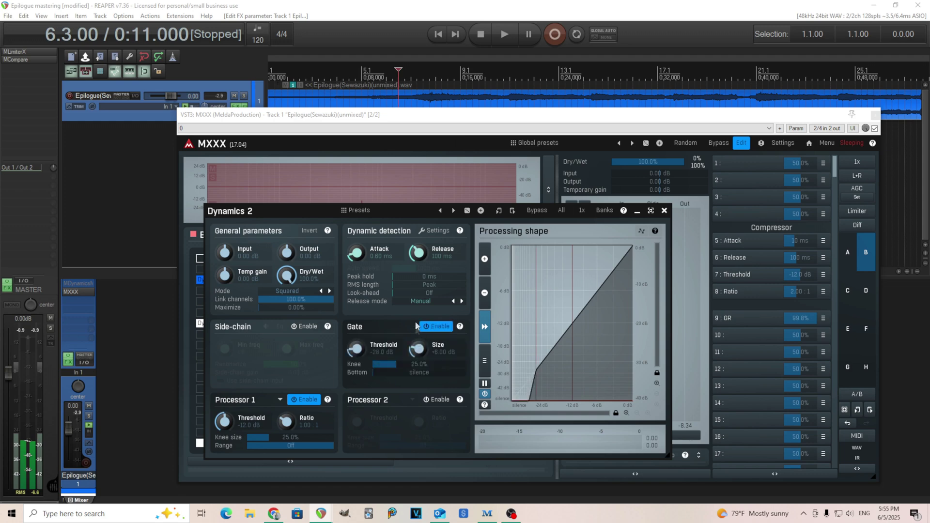
left_click_drag(357, 348, 357, 354)
double_click(357, 348)
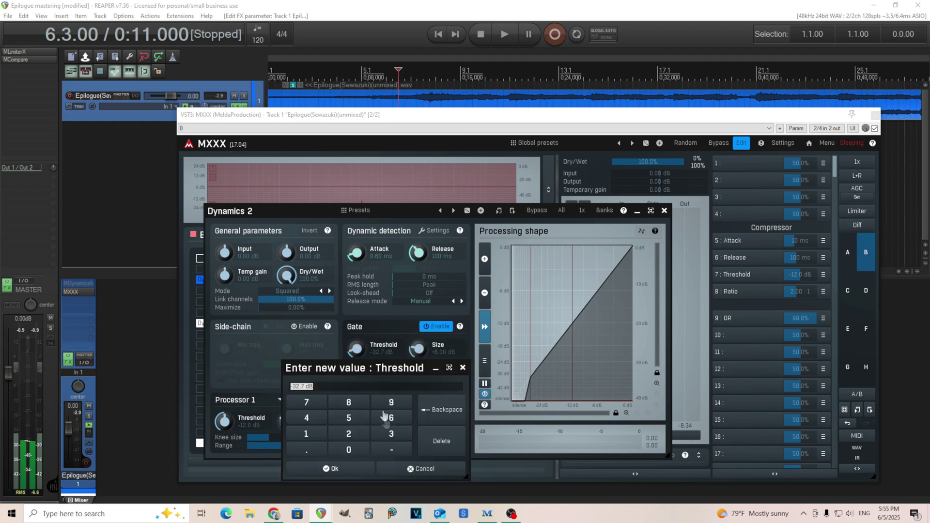
left_click(391, 449)
left_click(392, 417)
left_click(349, 450)
left_click(364, 470)
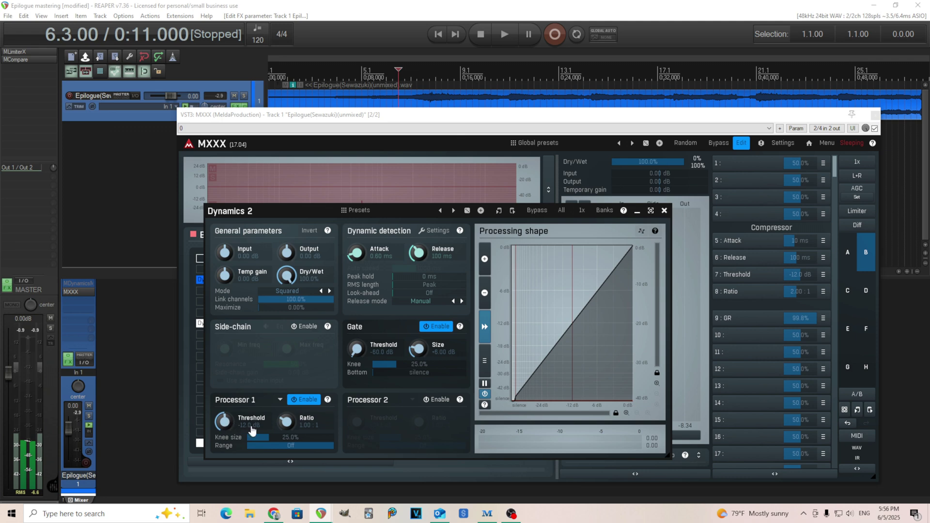
- Switch Dynamics 2's processing shape to a custom editable curve, briefly bend the lower segment and reset it to straight
left_click(641, 232)
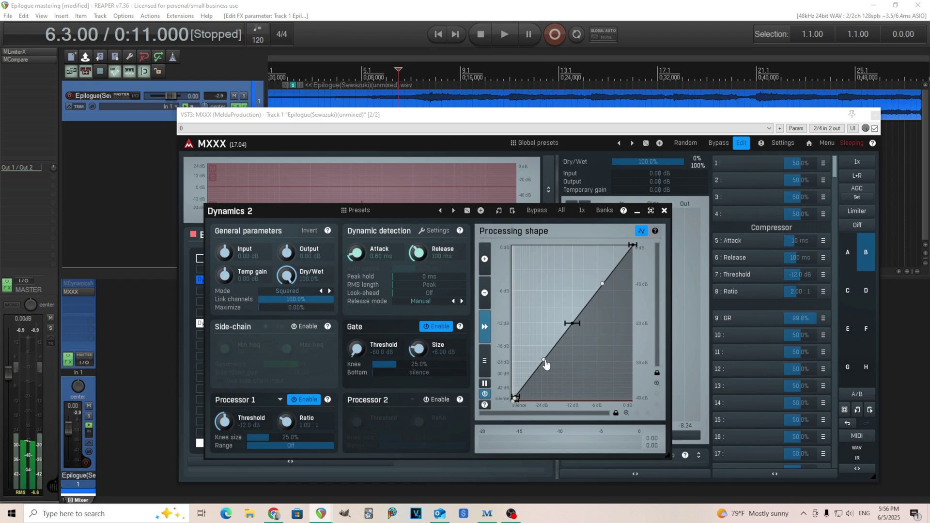
mouse_move(546, 365)
left_mouse_down()
mouse_move(517, 288)
mouse_move(562, 373)
mouse_move(508, 285)
mouse_move(546, 352)
left_mouse_up()
double_click(544, 359)
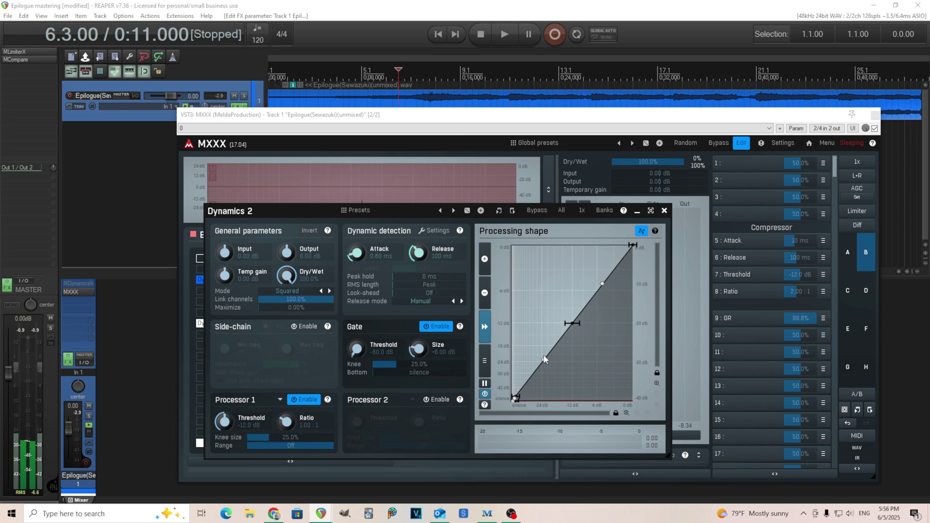
- Play the track while bending the custom curve's lower segment to -100% curvature, stop playback, and reset the segment to straight
left_click(507, 37)
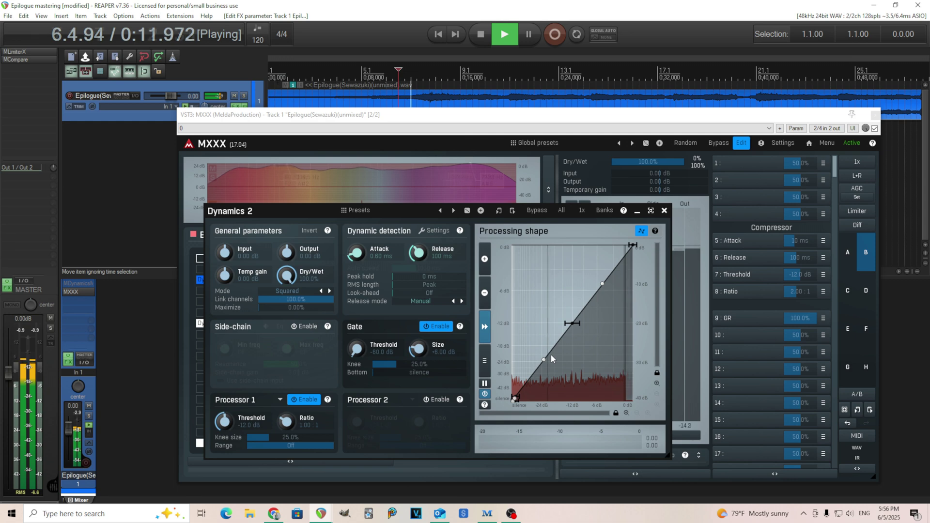
left_click_drag(543, 360, 460, 202)
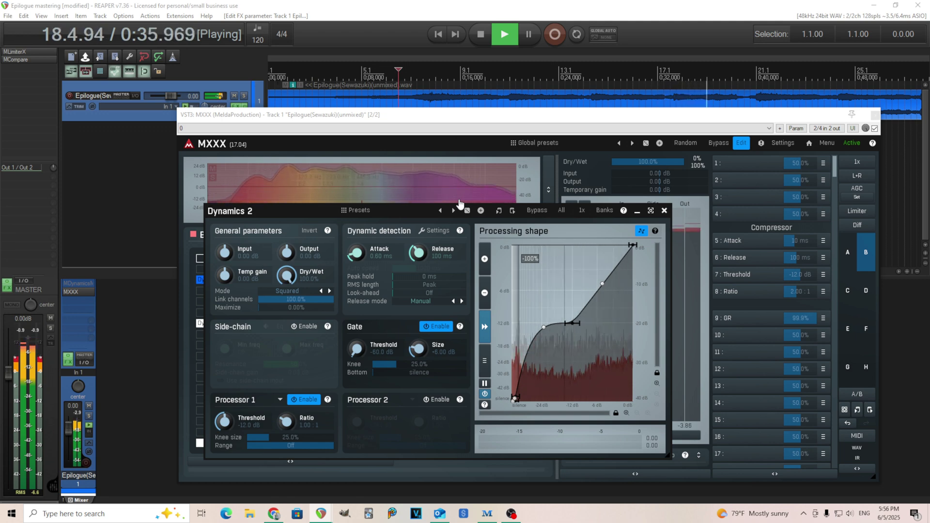
left_click(481, 34)
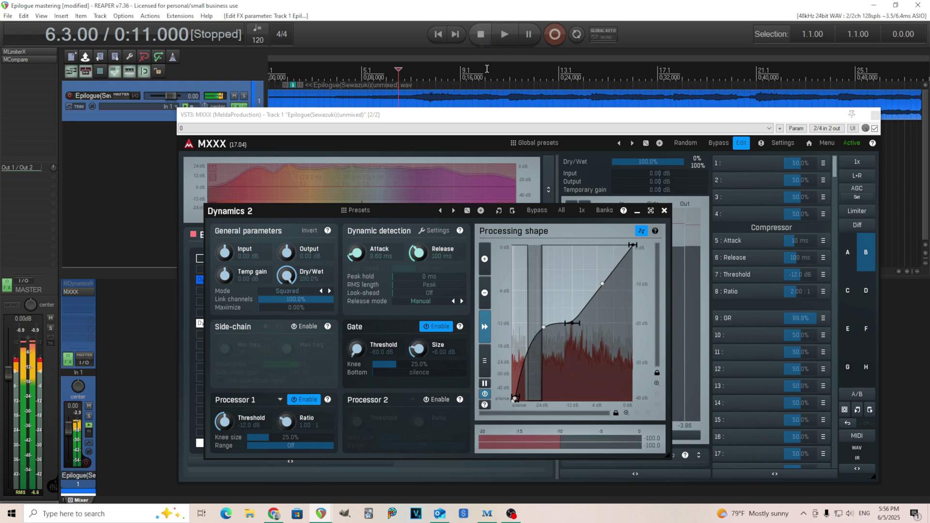
double_click(545, 327)
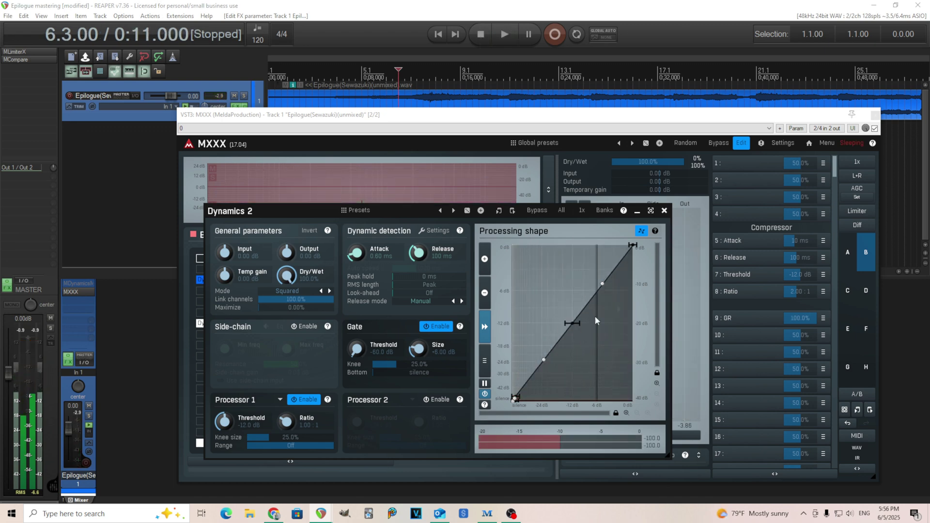
- Clear and learn multiparameter 2 on the Dynamics 2 curve's lower-segment curvature, bending it fully upward and resetting it to straight
left_click(824, 180)
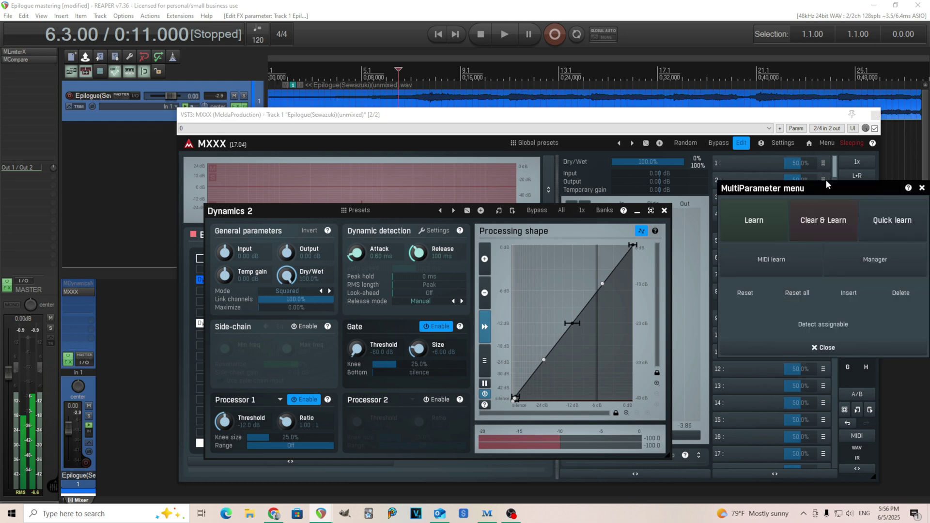
left_click(816, 225)
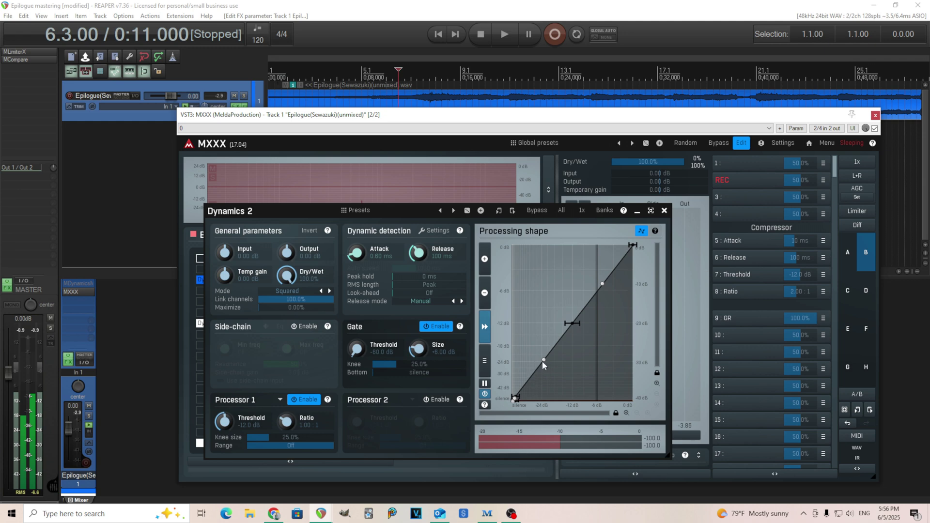
left_click_drag(543, 360, 500, 209)
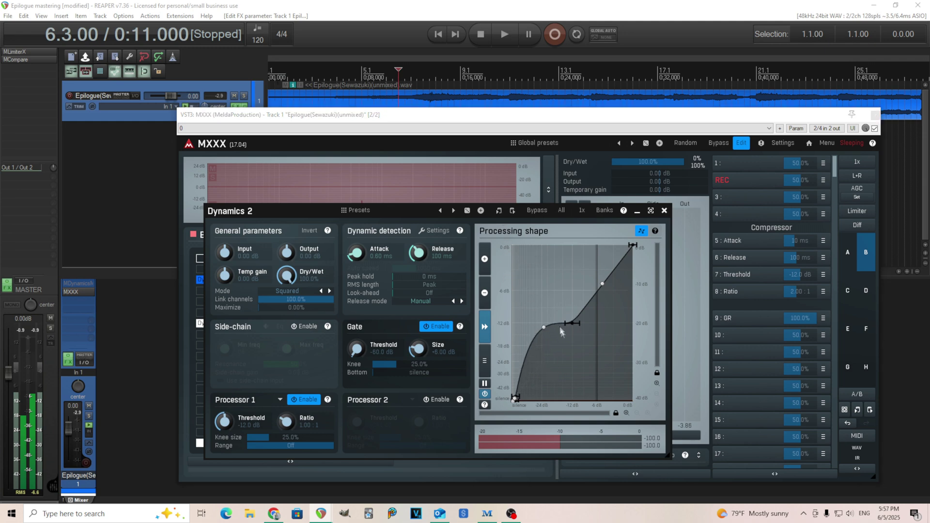
double_click(544, 328)
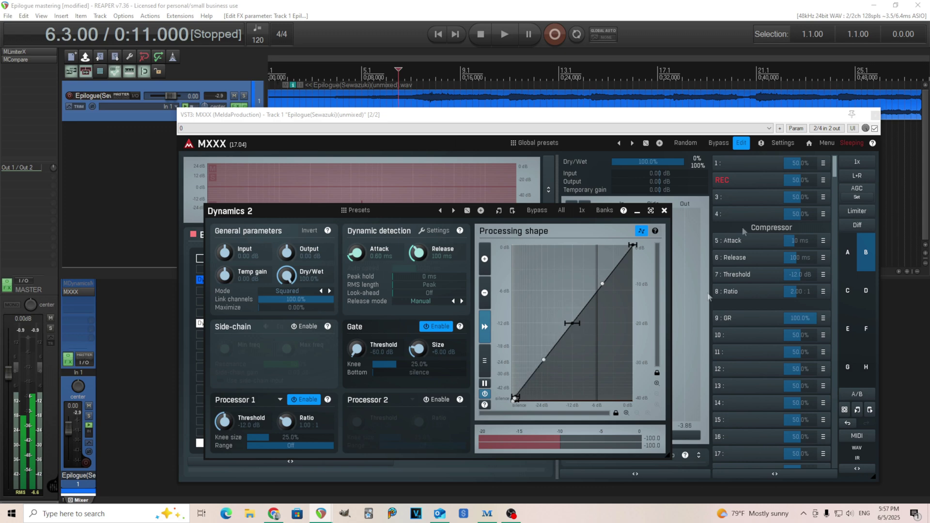
- Name multiparameter 2 Detail, set its curvature range from 0% to -100%, and set its default to 0%
left_click(750, 180)
left_click(677, 212)
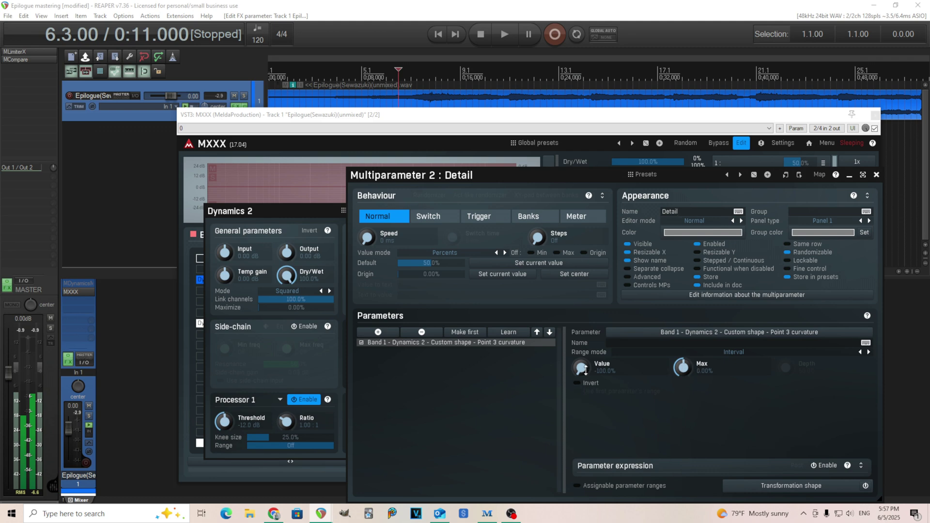
double_click(581, 368)
left_click(592, 469)
left_click(581, 487)
double_click(684, 368)
left_click(683, 367)
left_click_drag(423, 262, 423, 275)
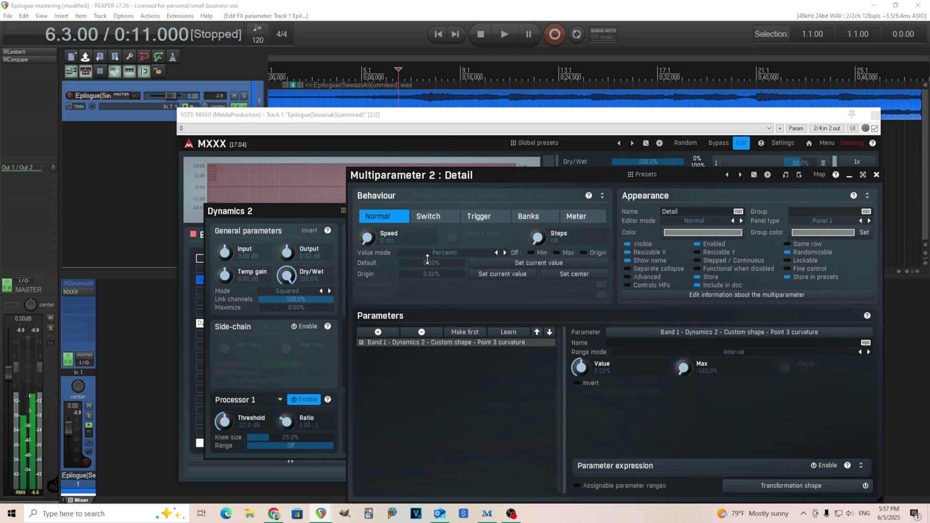
left_click(876, 176)
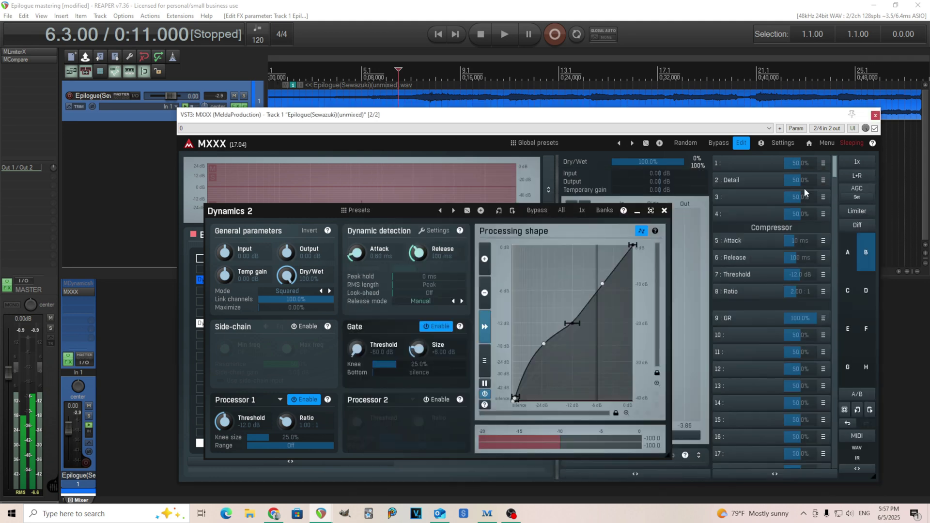
- Play the track while sweeping Detail up to 100% and back to 0%, and stop playback
mouse_move(800, 180)
left_mouse_down()
mouse_move(784, 180)
mouse_move(817, 180)
mouse_move(784, 180)
left_mouse_up()
key("space")
left_click_drag(794, 182, 828, 182)
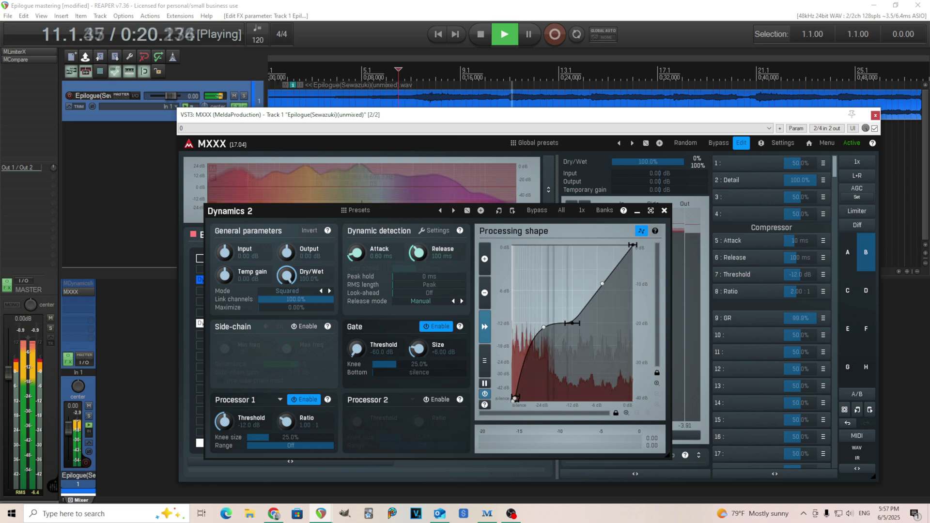
left_click_drag(800, 180, 769, 180)
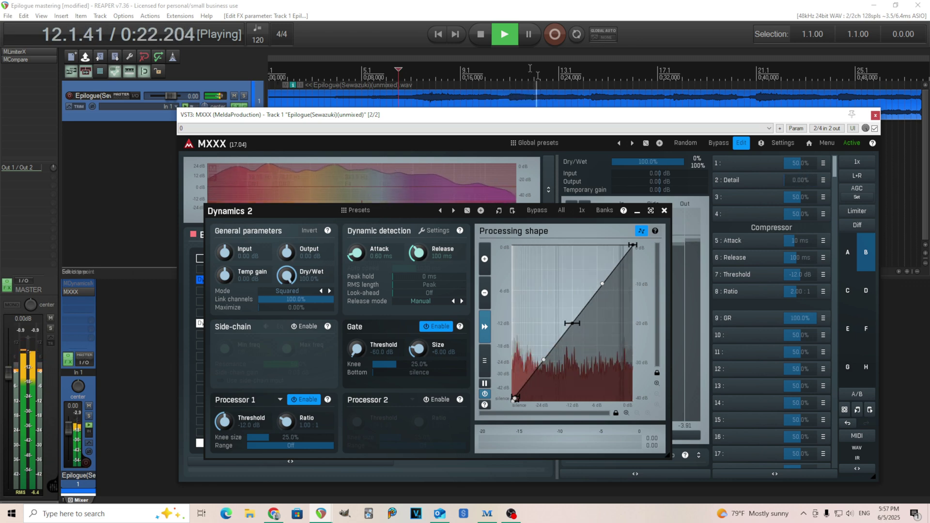
left_click(487, 41)
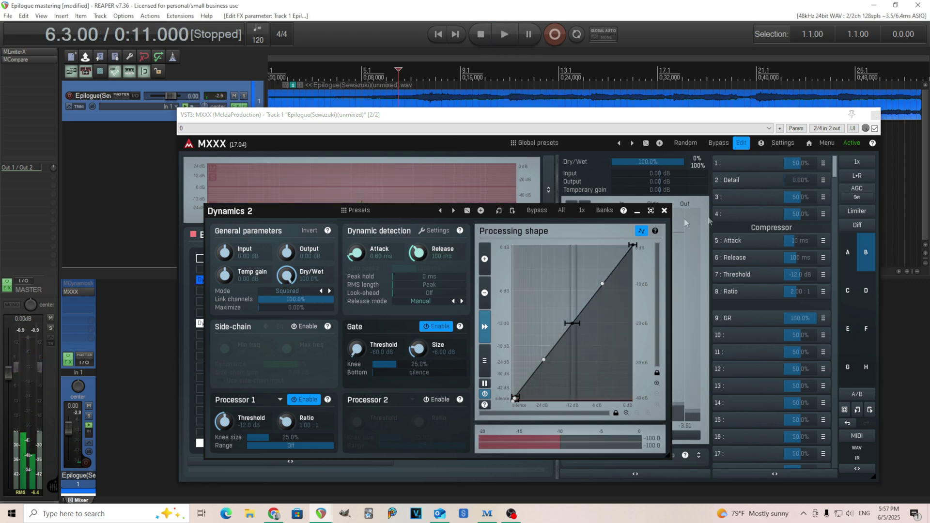
- Close the Dynamics 2 window and insert a Mixer module below both Dynamics modules in Band 1's first column
left_click(664, 212)
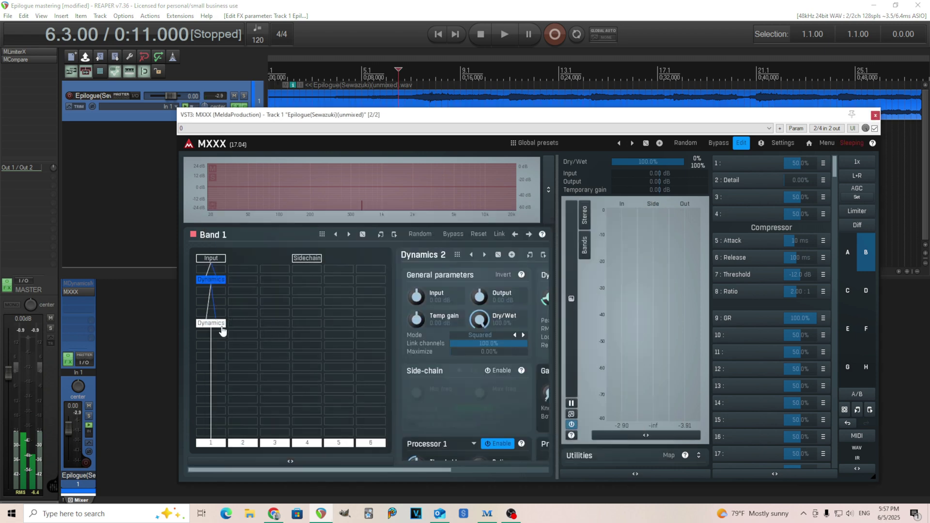
left_click(212, 361)
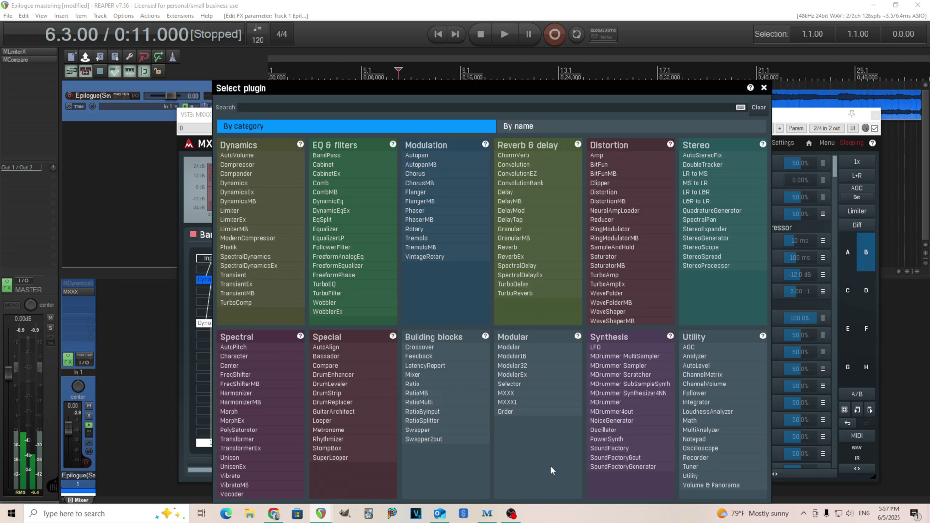
left_click(414, 375)
- In Mixer 1's plugin settings, enable Input 1, Input 2 and Steal input 2
double_click(214, 359)
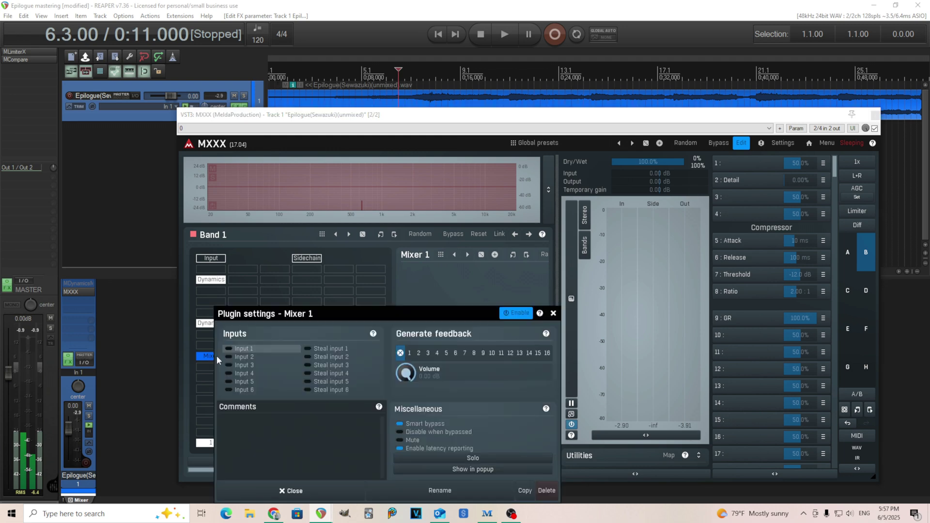
left_click(228, 349)
left_click(250, 358)
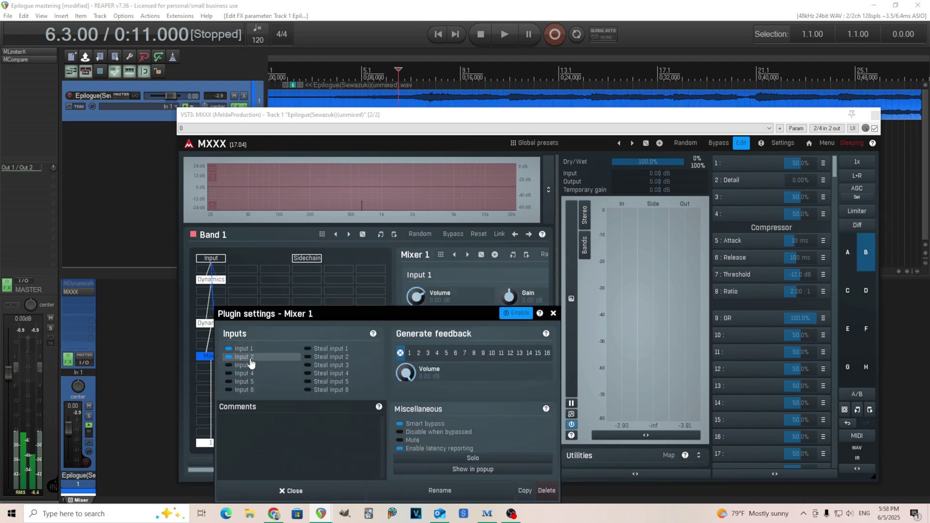
left_click(314, 359)
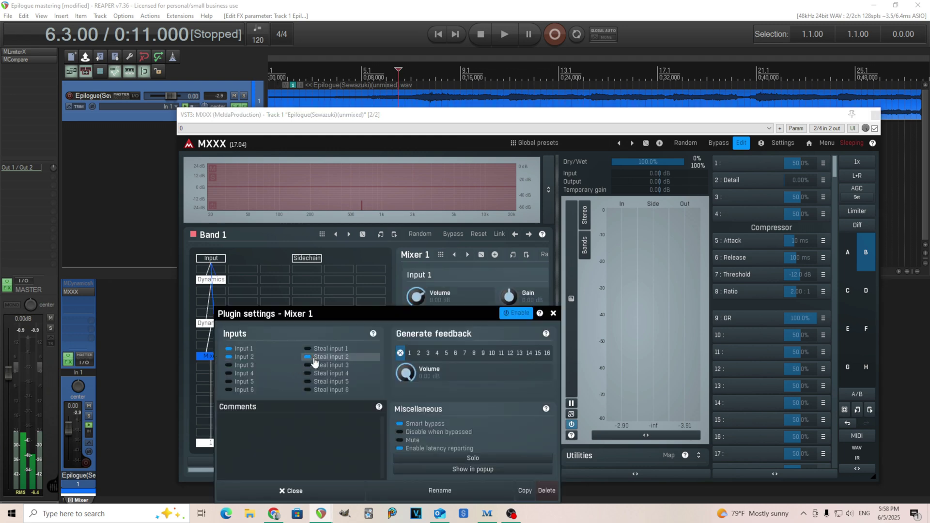
left_click(292, 490)
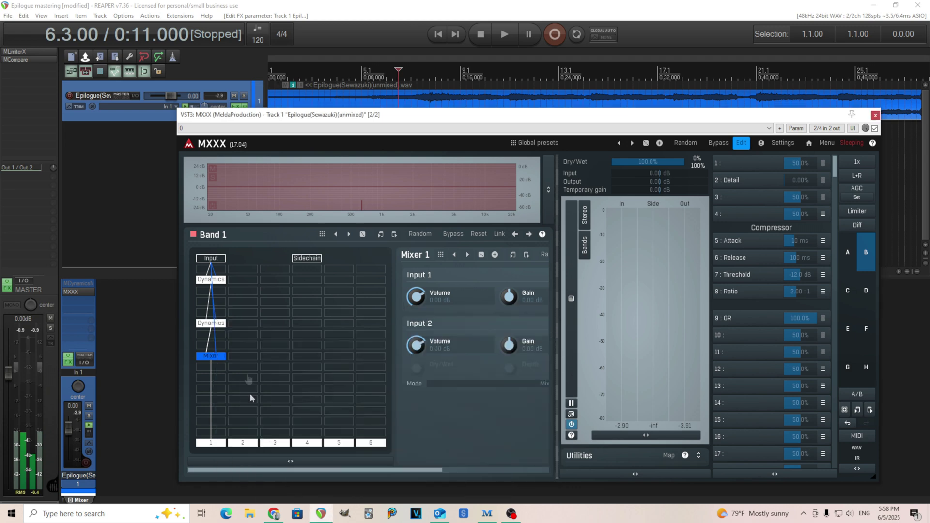
- Insert a BandPass module in Band 1's second column beside the upper Dynamics and enable its high-pass filter
left_click(246, 286)
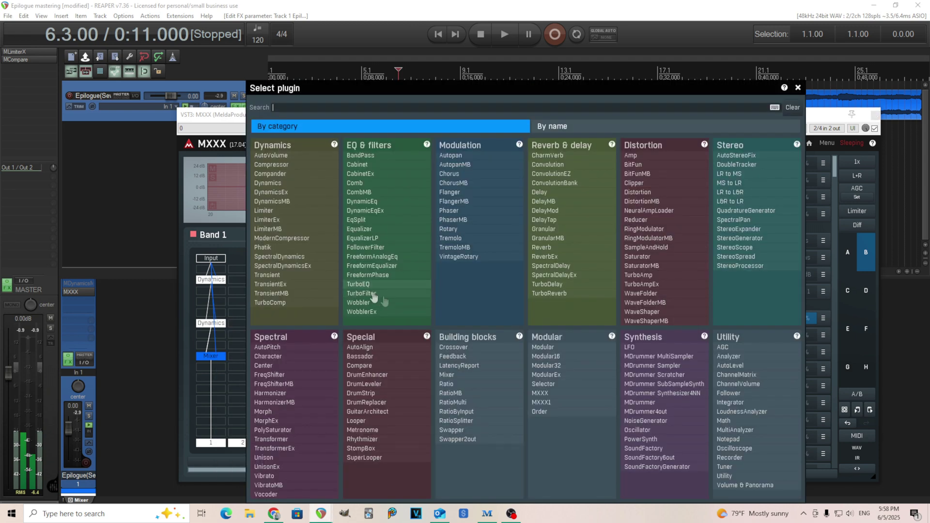
left_click(376, 156)
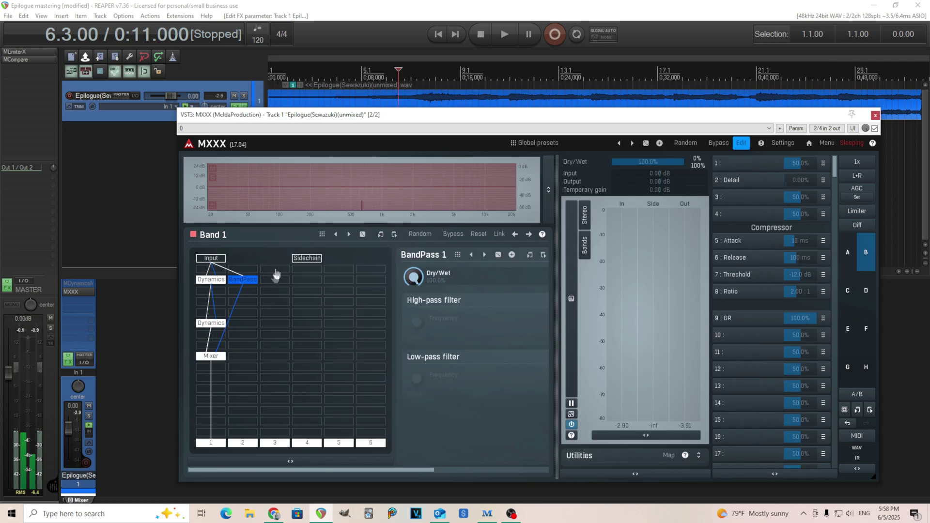
left_click_drag(401, 470, 513, 470)
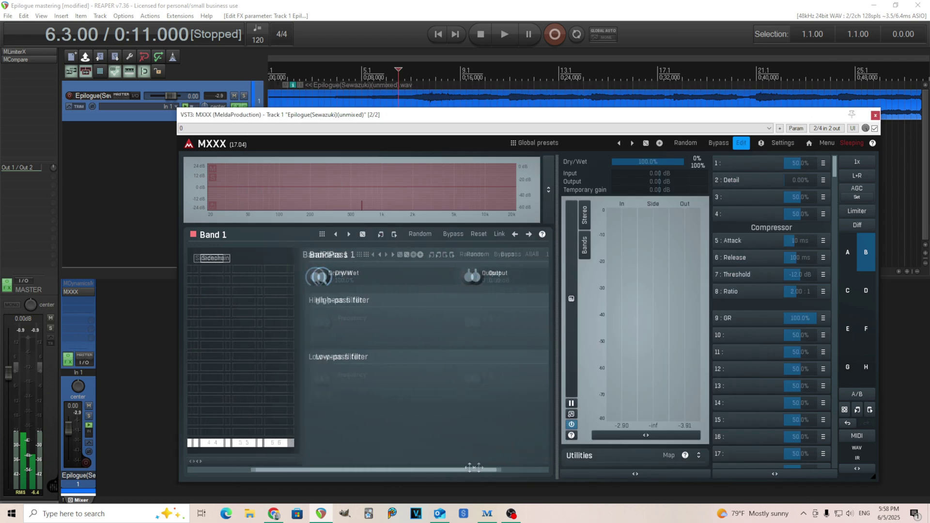
left_click(513, 301)
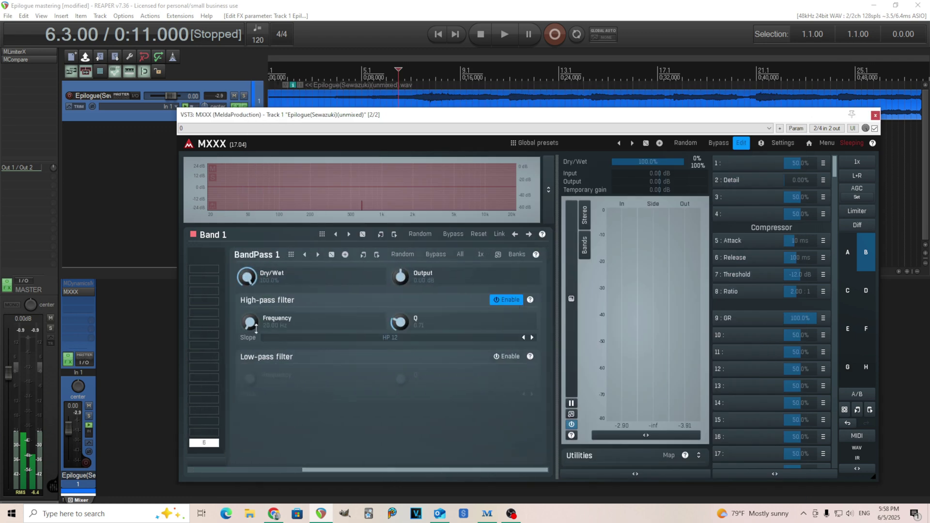
- Solo Input 2 in Mixer 1 to isolate the BandPass path
left_click_drag(342, 470, 228, 470)
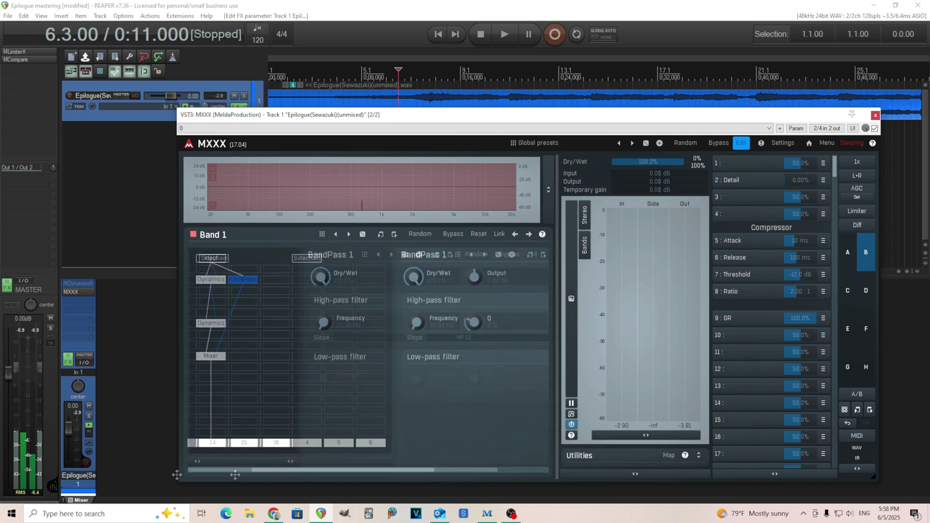
left_click(216, 357)
left_click_drag(393, 467, 535, 469)
left_click(507, 324)
- Set the BandPass high-pass filter's slope to HP 6
left_click_drag(477, 472, 312, 474)
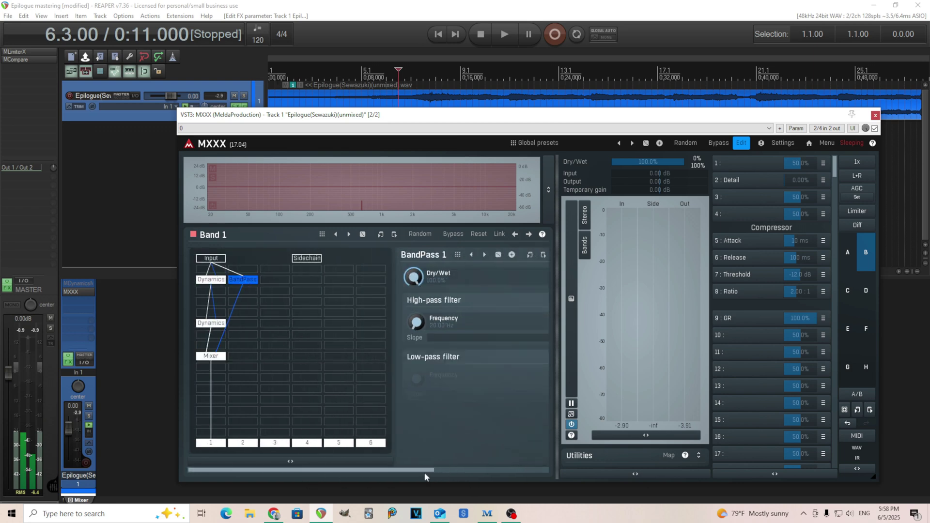
left_click_drag(425, 472, 539, 466)
left_click(523, 338)
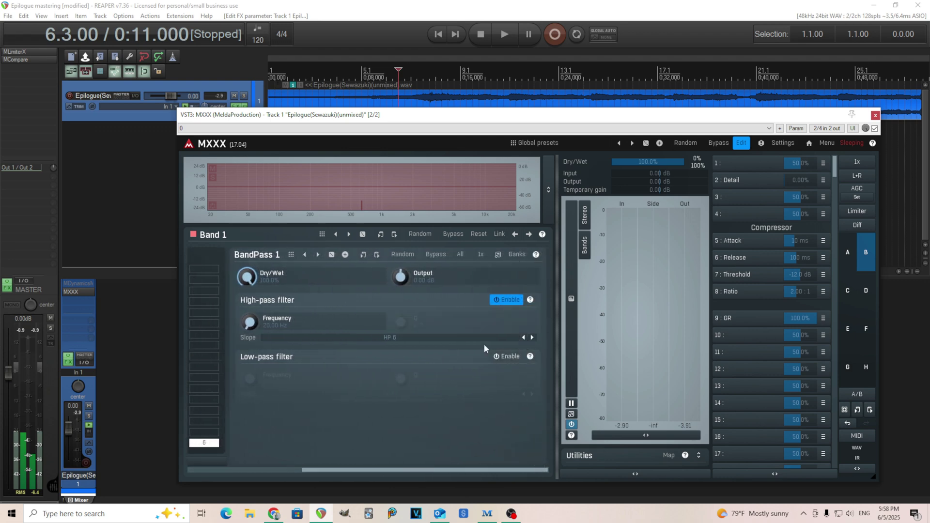
- Play the track while adjusting the BandPass high-pass frequency by ear to about 3 kHz
left_click(506, 35)
left_click_drag(249, 320, 249, 271)
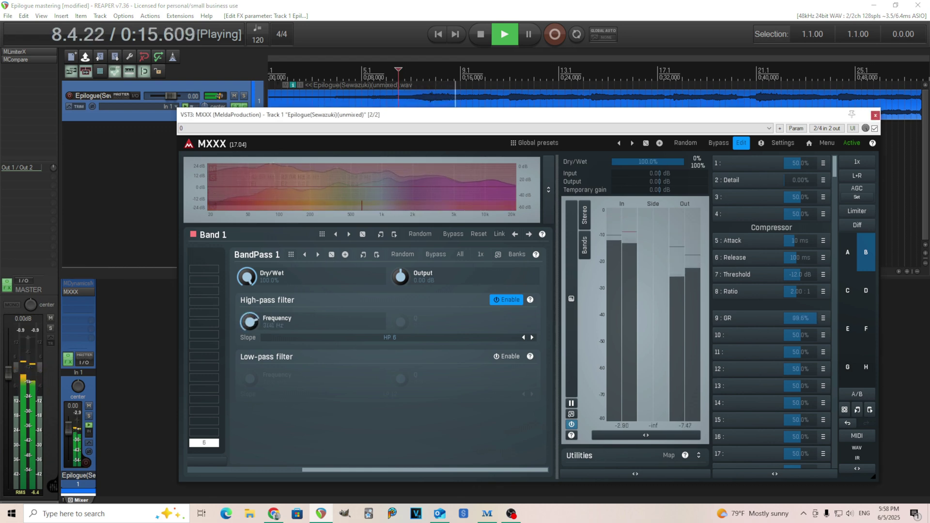
double_click(250, 322)
type("4258")
key("Return")
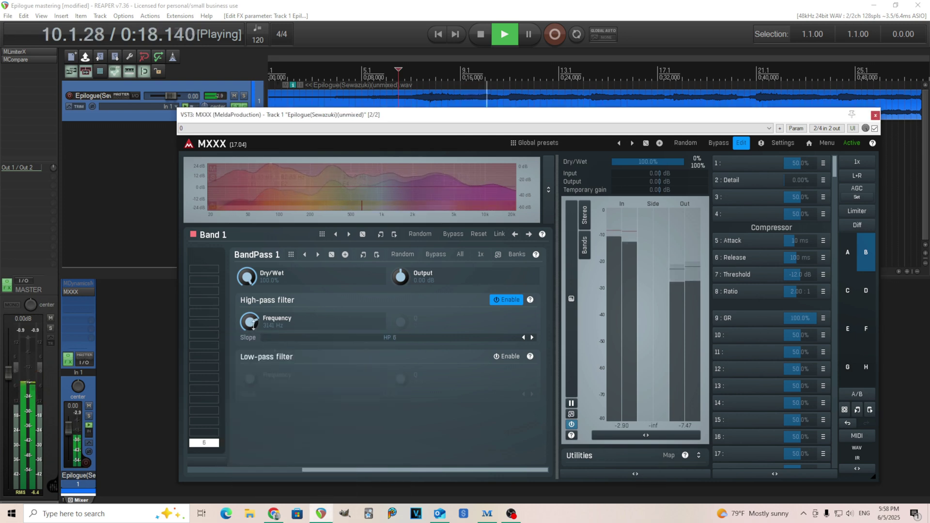
left_click_drag(249, 321, 249, 325)
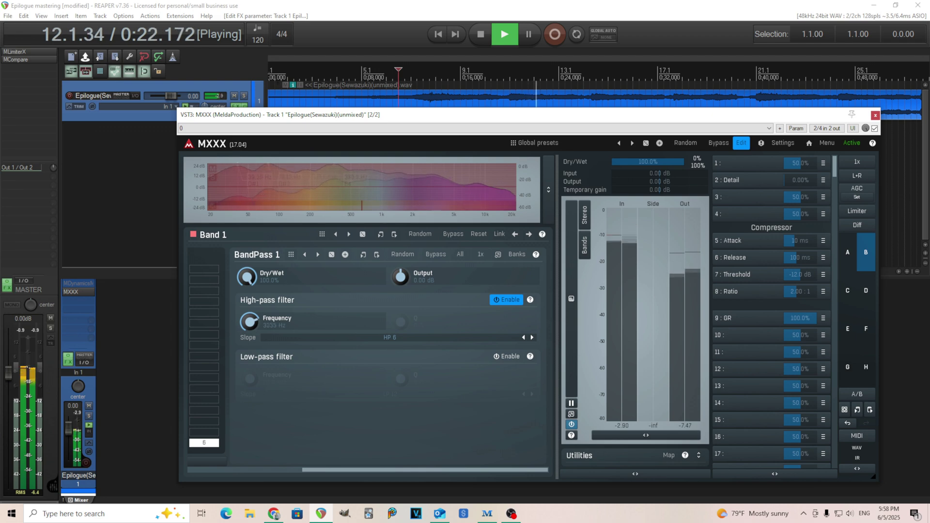
- Set the BandPass high-pass frequency to exactly 3000 Hz, stop playback and return to the Band 1 module grid
double_click(251, 322)
left_click(329, 407)
left_click(285, 422)
left_click(285, 423)
left_click(286, 423)
left_click(302, 487)
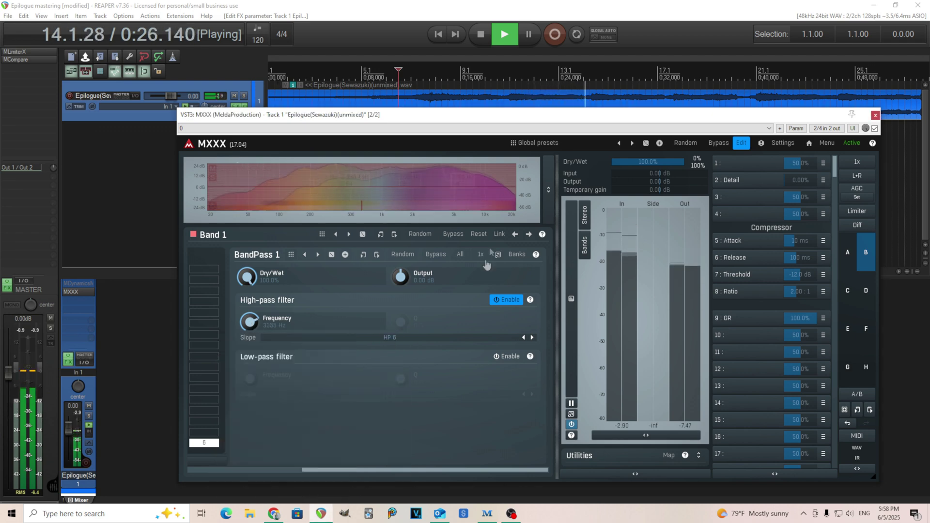
left_click(484, 40)
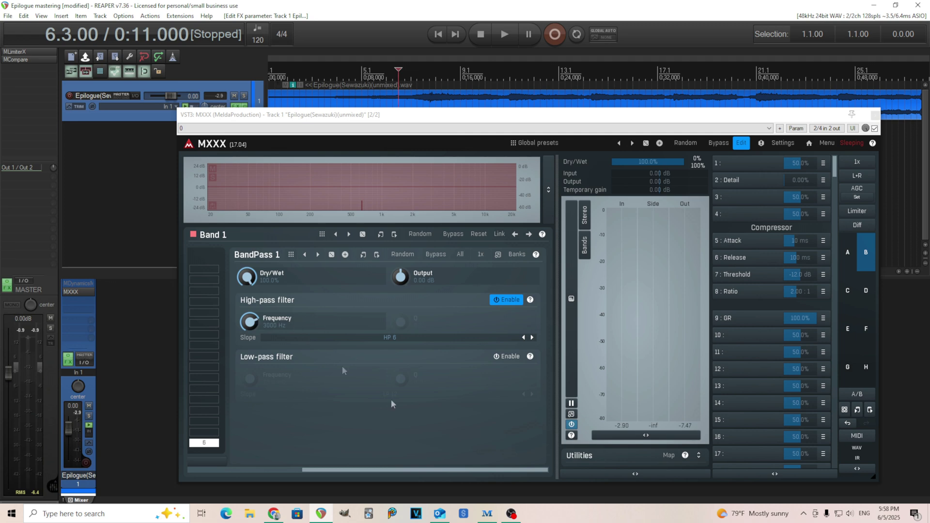
left_click_drag(522, 471, 364, 458)
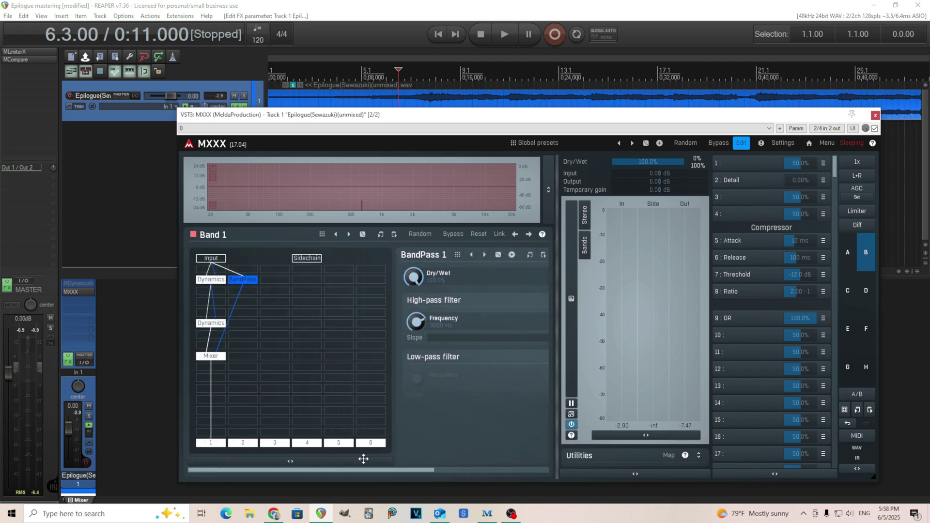
- Add a Saturator module directly below the BandPass in Band 1 and set its Analog amount to 100%
left_click(243, 301)
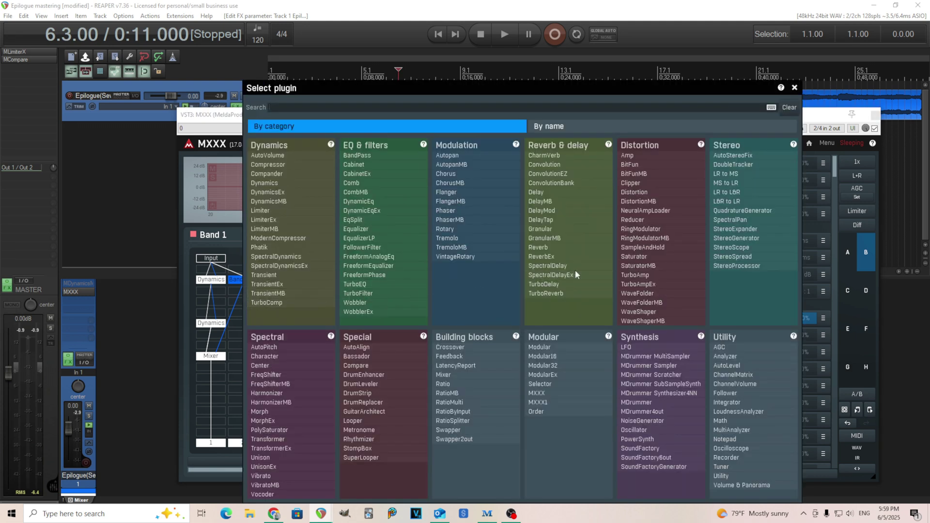
left_click(646, 258)
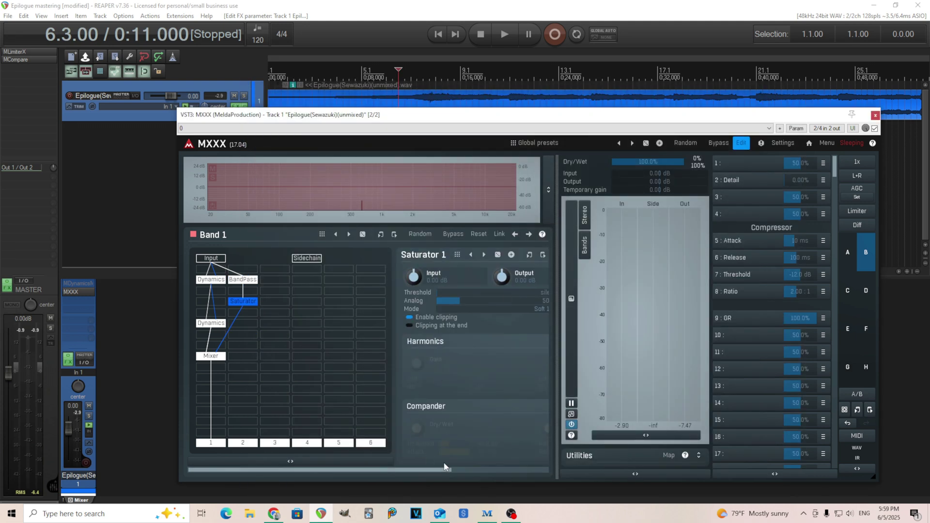
left_click_drag(440, 470, 538, 471)
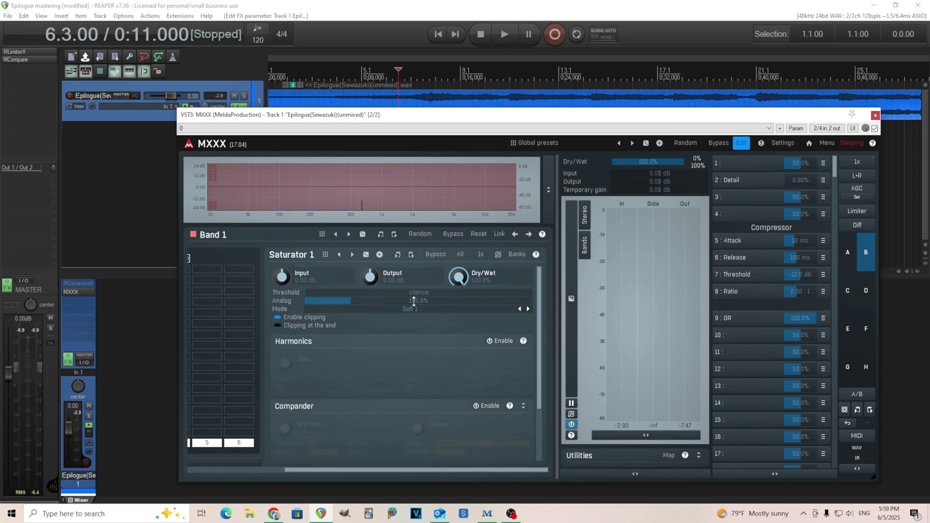
- Read the Saturator help entries on input and output gain, threshold, Analog and mode
left_click(535, 255)
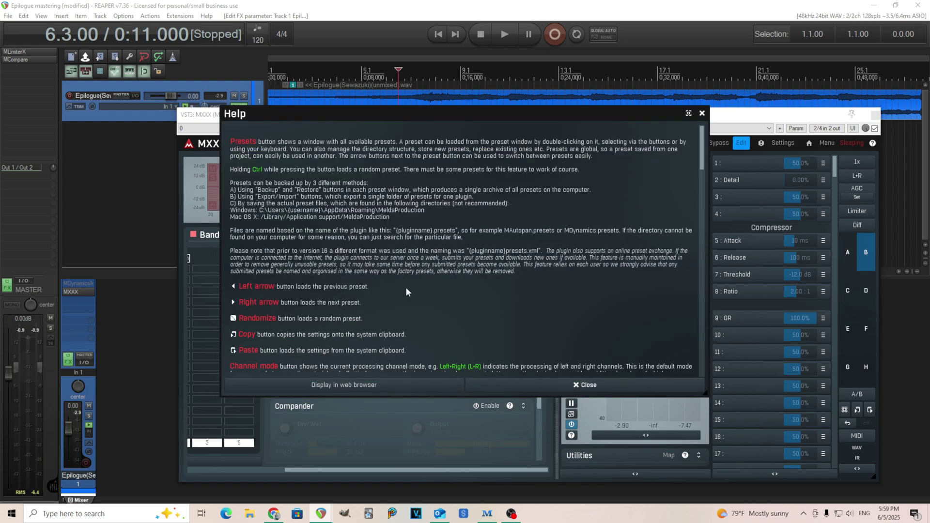
scroll(427, 294, "down", 15)
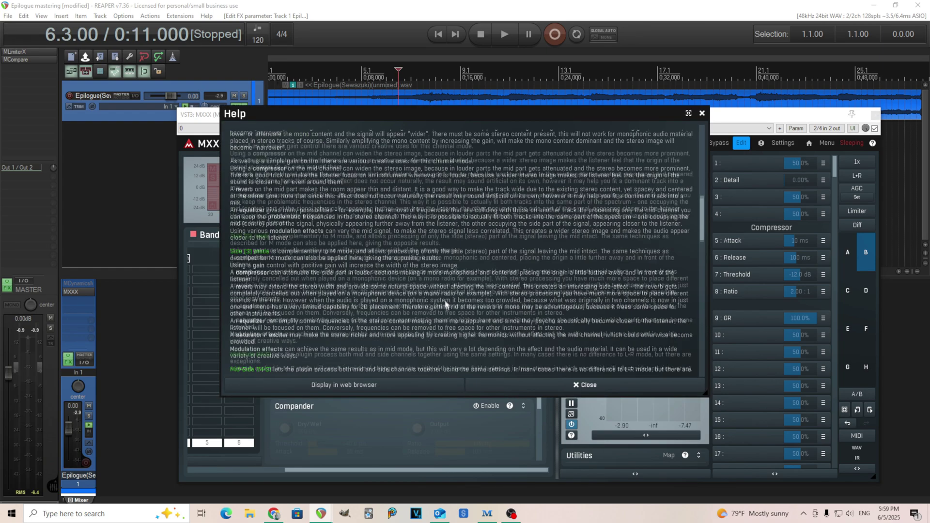
left_click_drag(699, 244, 710, 335)
scroll(458, 306, "down", 3)
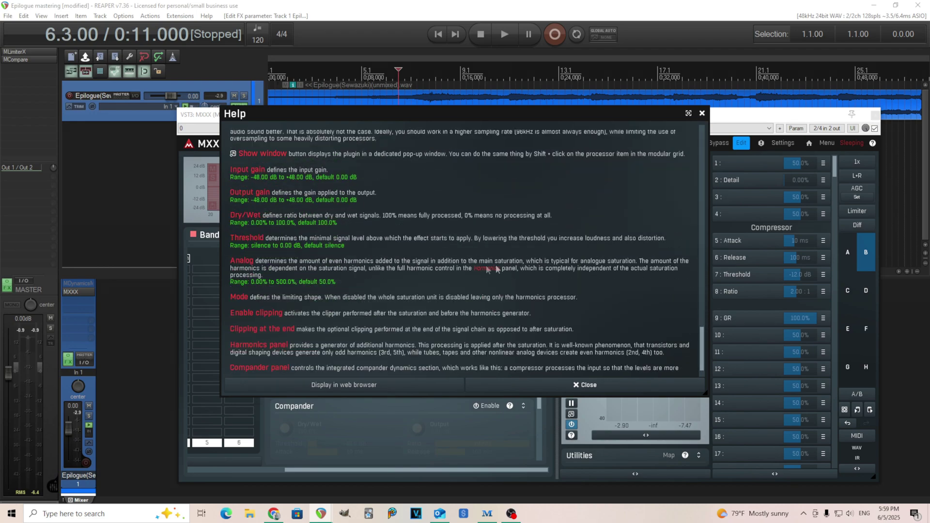
left_click(701, 114)
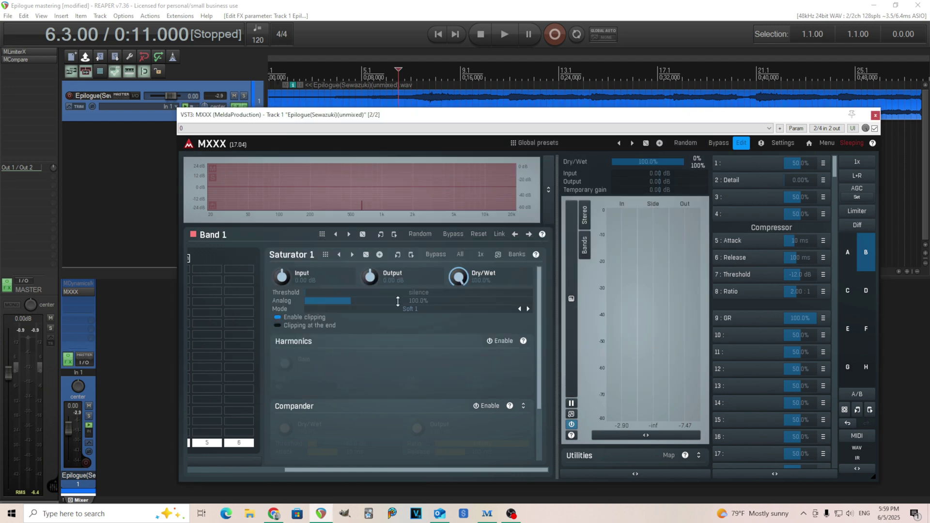
- Set the Saturator's output gain to -20 dB and input gain to +20 dB, with its mode on Soft 2
double_click(369, 277)
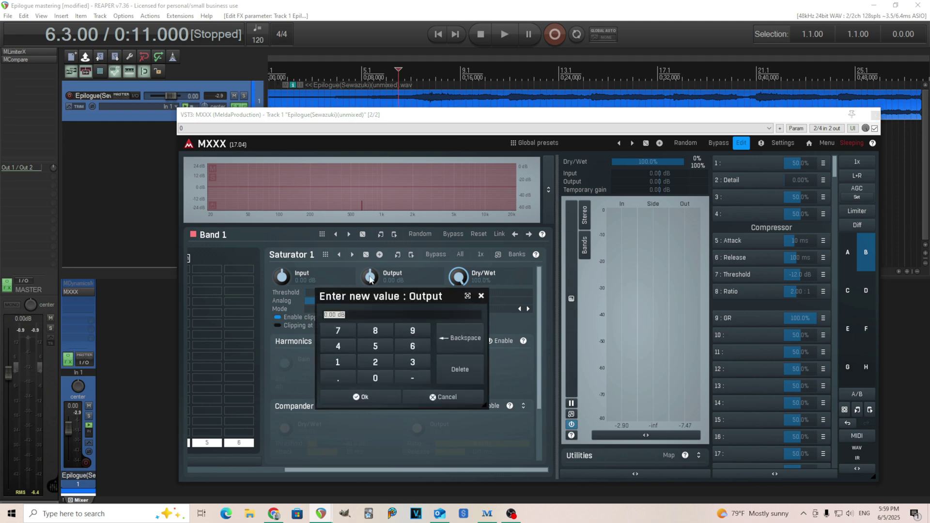
left_click(416, 380)
left_click(375, 363)
left_click(376, 381)
left_click(379, 396)
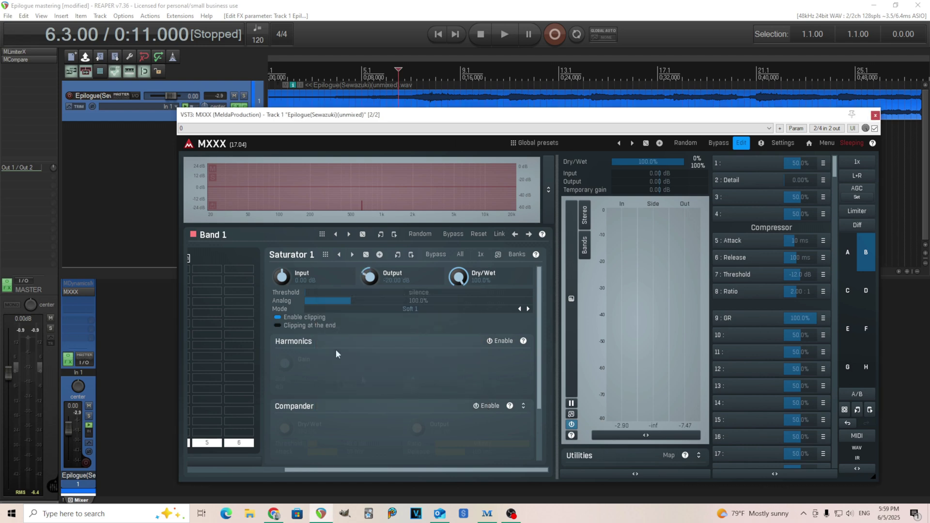
double_click(282, 278)
left_click(287, 362)
left_click(287, 378)
left_click(295, 397)
mouse_move(437, 471)
left_mouse_down()
mouse_move(353, 471)
mouse_move(445, 468)
left_mouse_up()
- Play the soloed parallel path and compare the sound with the Saturator bypassed and active, and stop playback
left_click(506, 34)
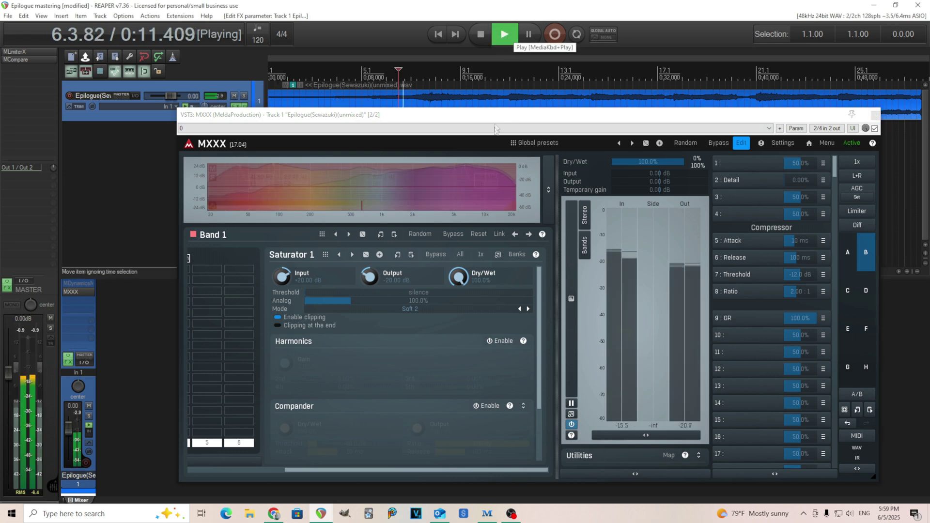
left_click(442, 255)
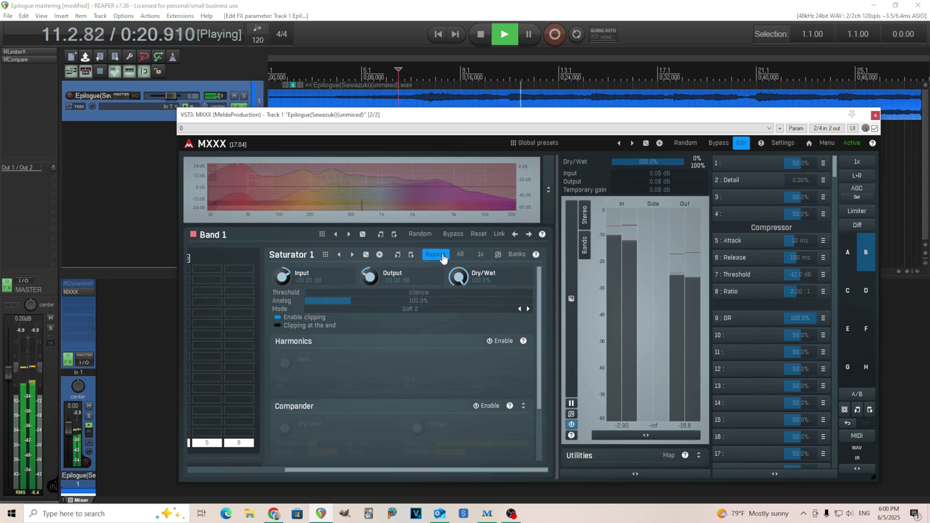
left_click(441, 256)
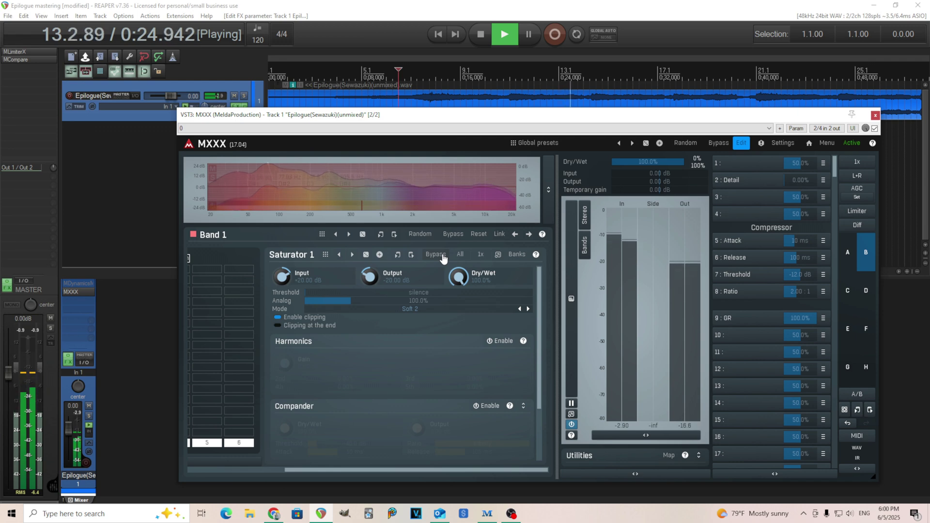
left_click(442, 256)
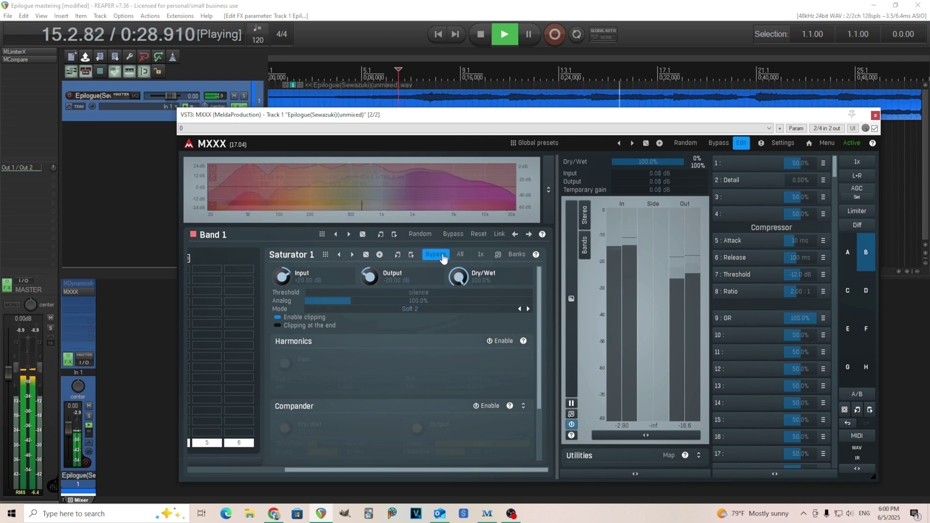
left_click(442, 256)
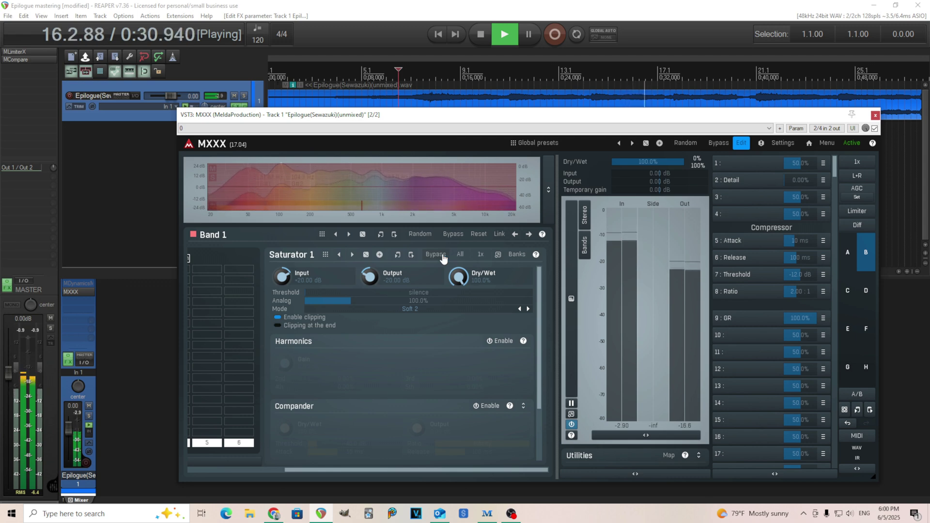
left_click(481, 34)
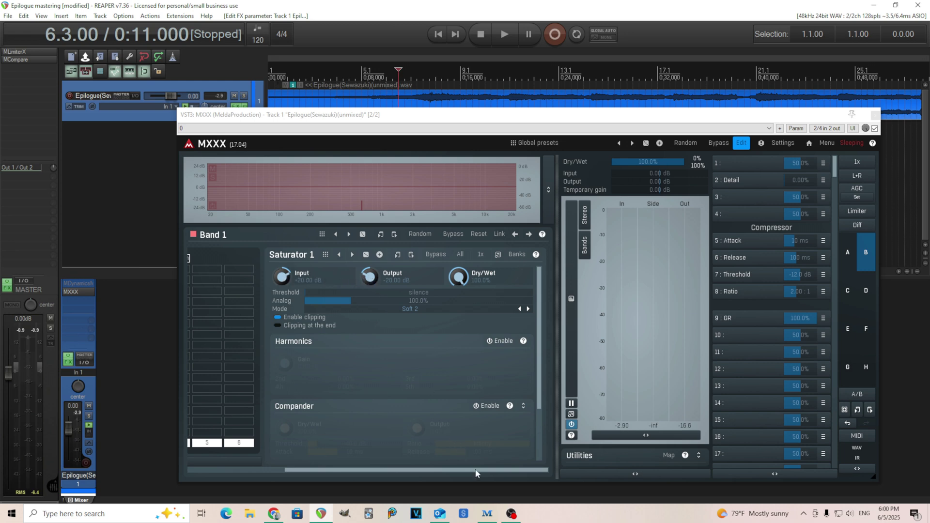
- Turn off the solo on Input 2 in Mixer 1
left_click_drag(476, 469, 379, 470)
left_click(213, 357)
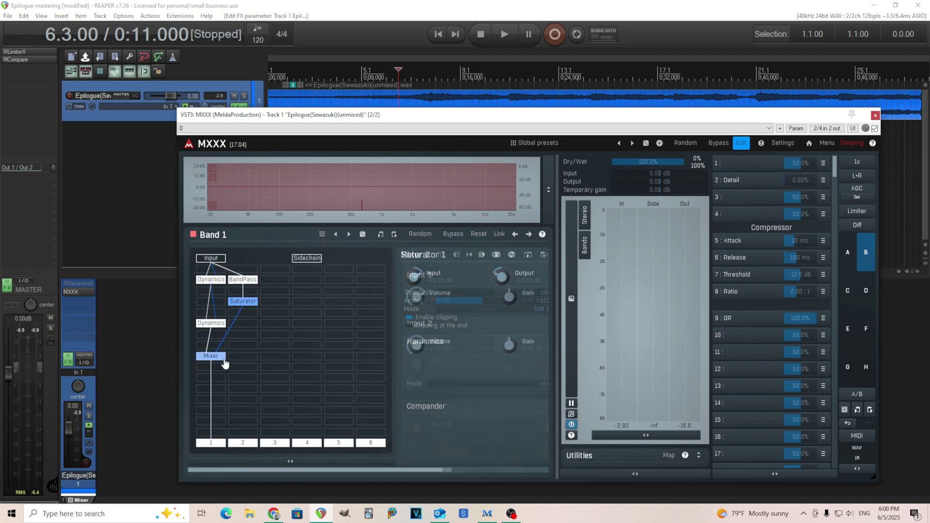
left_click_drag(428, 469, 550, 471)
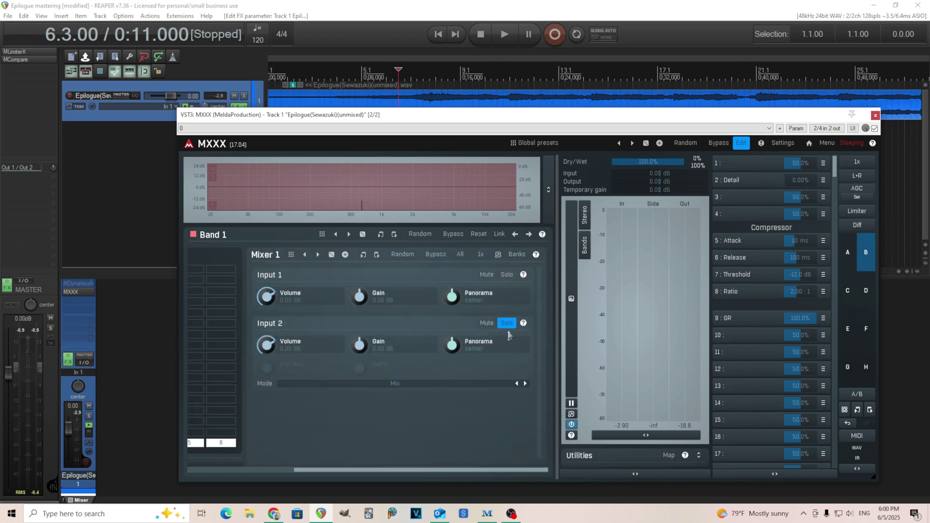
left_click(506, 324)
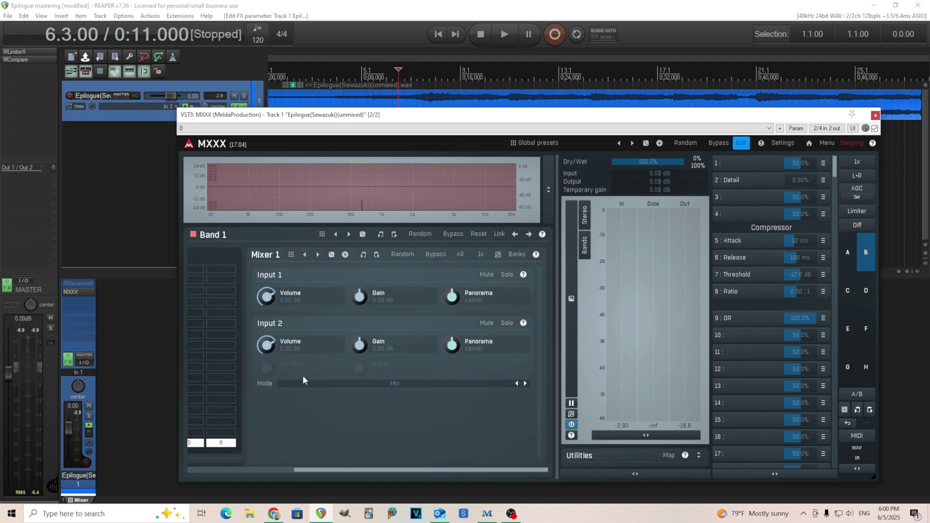
- Assign Mixer 1's Input 2 volume to multiparameter 3 with Quick learn and name the control Exciter
left_click(825, 198)
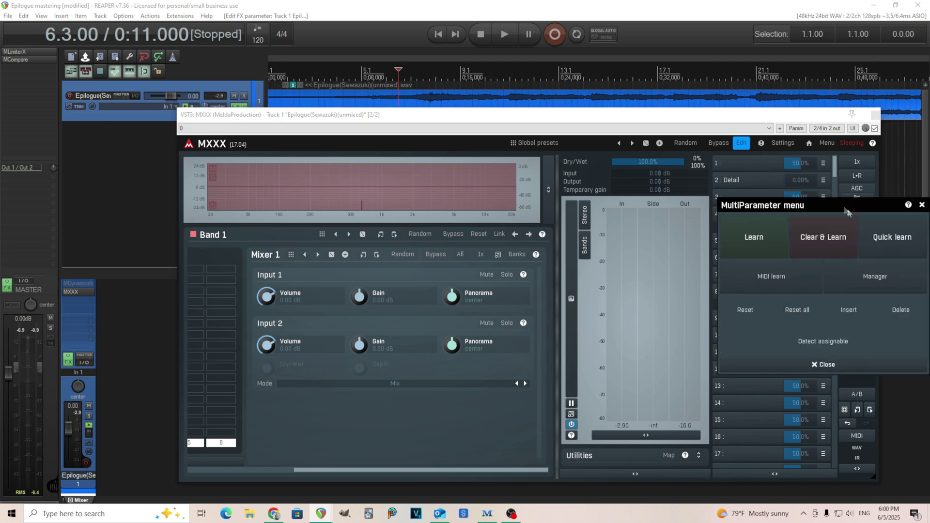
left_click(887, 235)
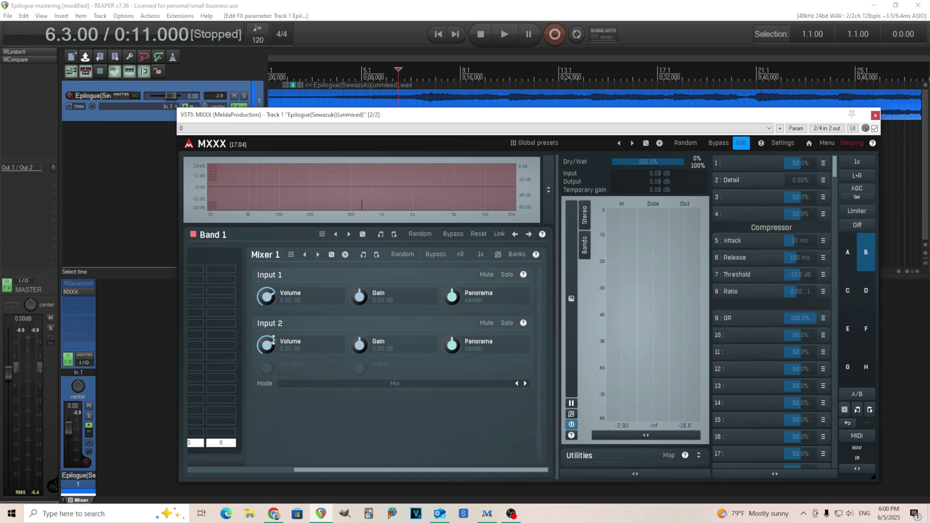
left_click_drag(273, 340, 272, 378)
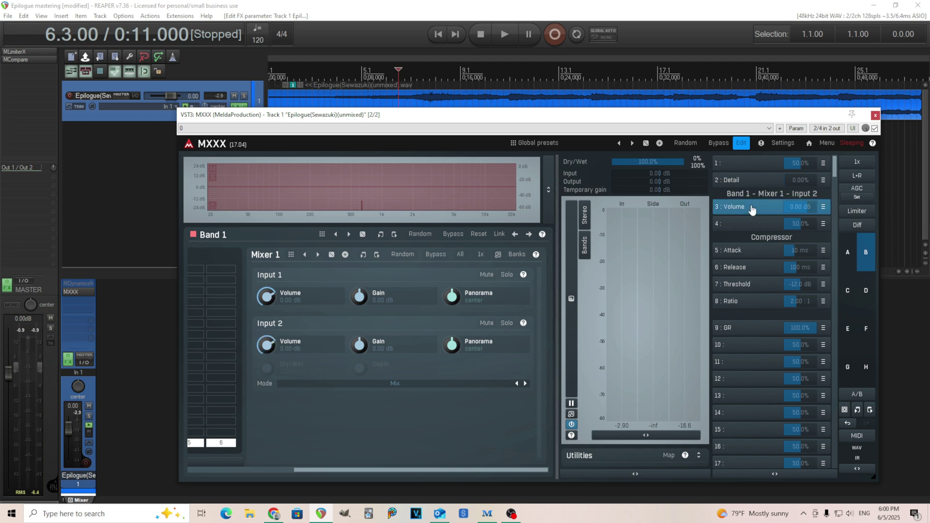
left_click(758, 206)
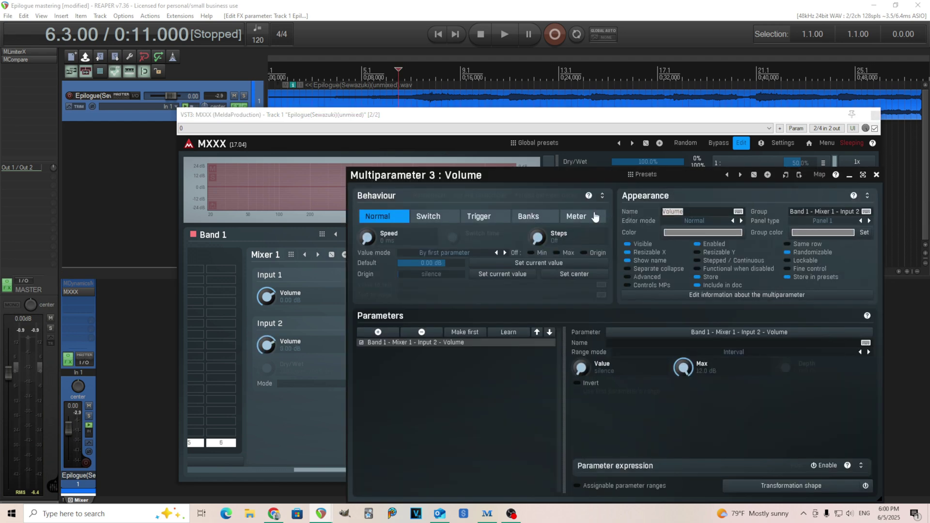
type("Excite")
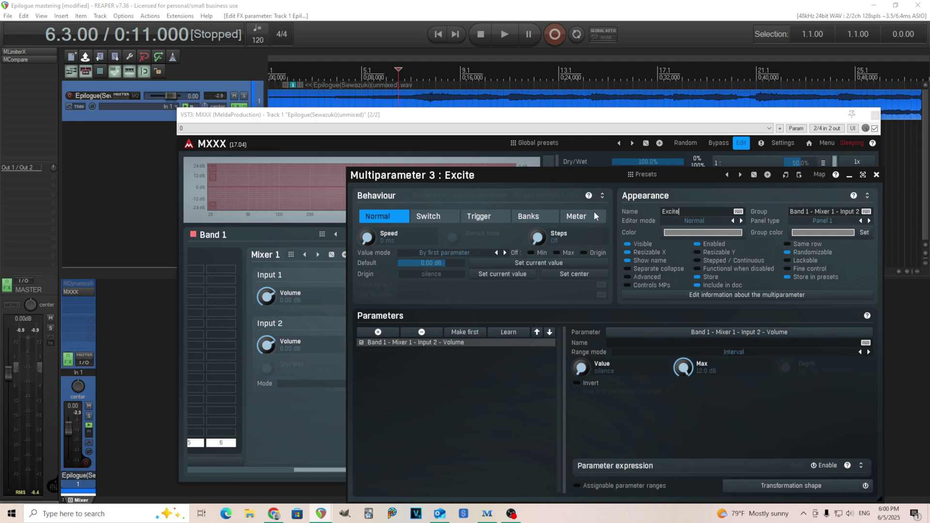
left_click(876, 176)
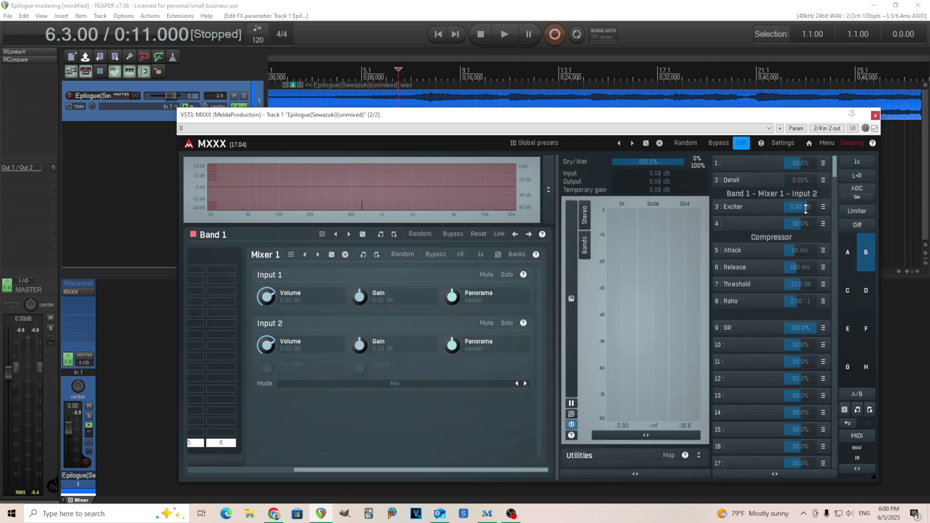
- Limit the Exciter control's maximum to 0 dB, show its value in Percents and set its default to 0%
left_click(761, 211)
double_click(684, 371)
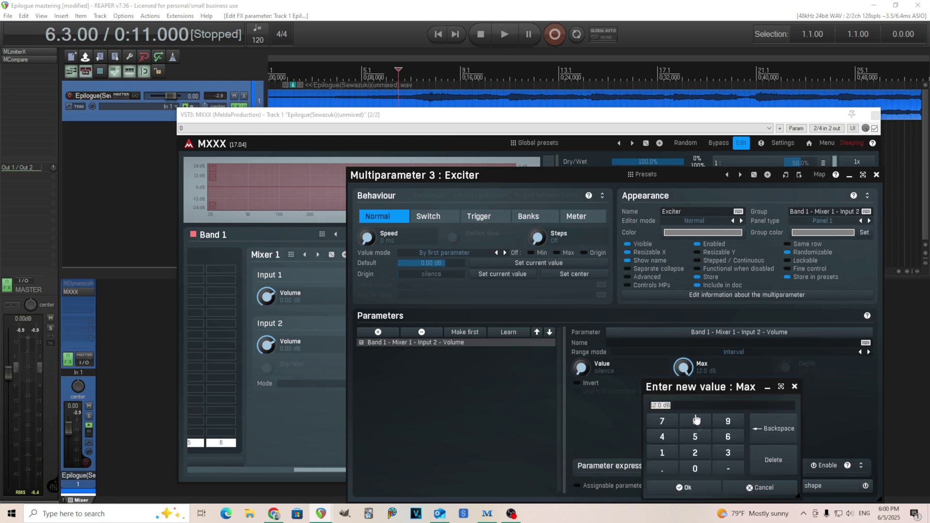
left_click(696, 472)
left_click(701, 487)
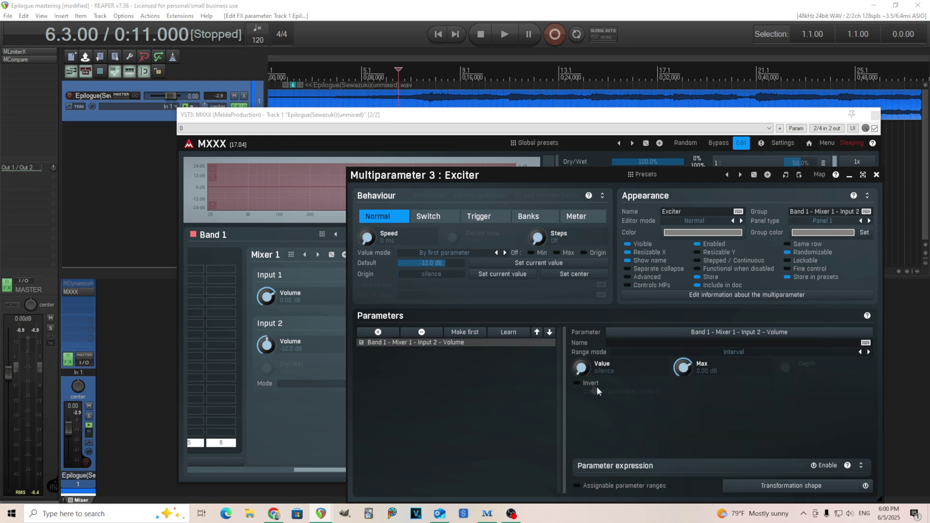
left_click(452, 253)
left_click(467, 261)
left_click(433, 265, "ctrl")
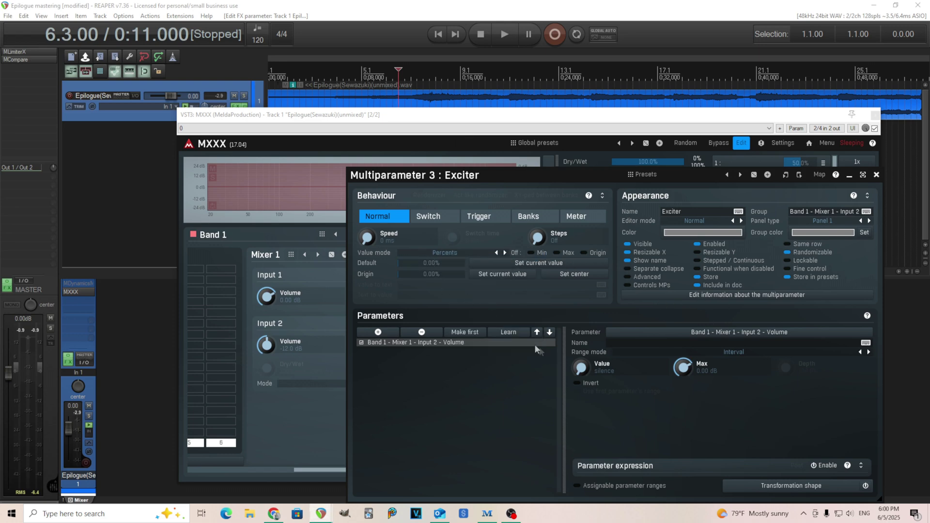
left_click(878, 174)
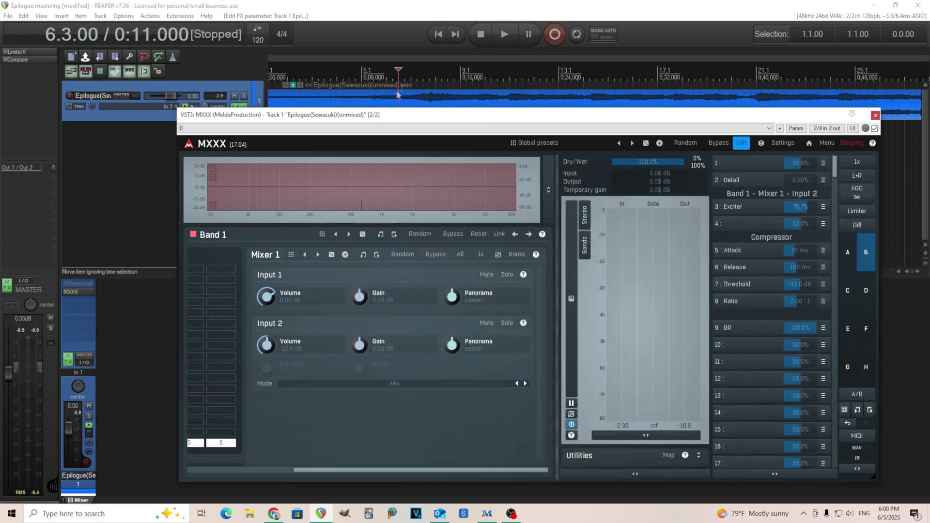
- Play the track to audition the Detail and Exciter controls, check their multiparameter settings, and stop playback
left_click(504, 33)
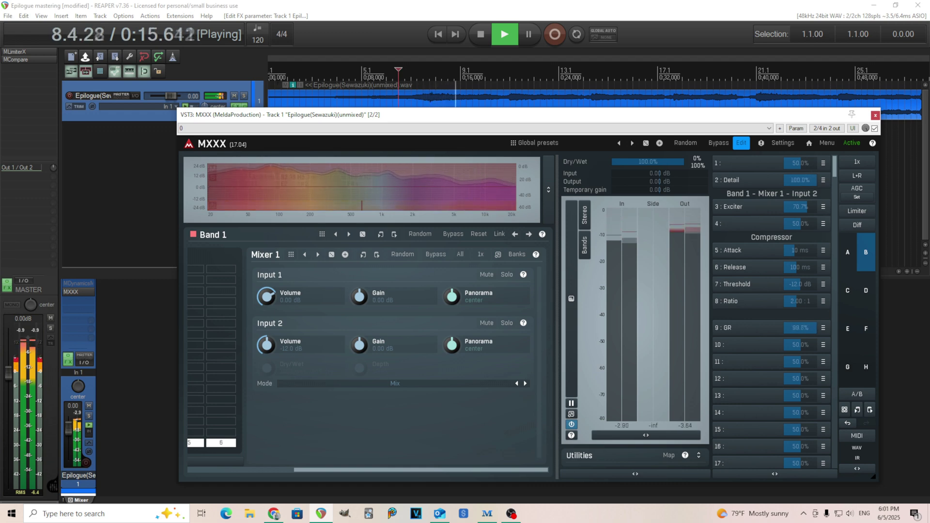
left_click(760, 183)
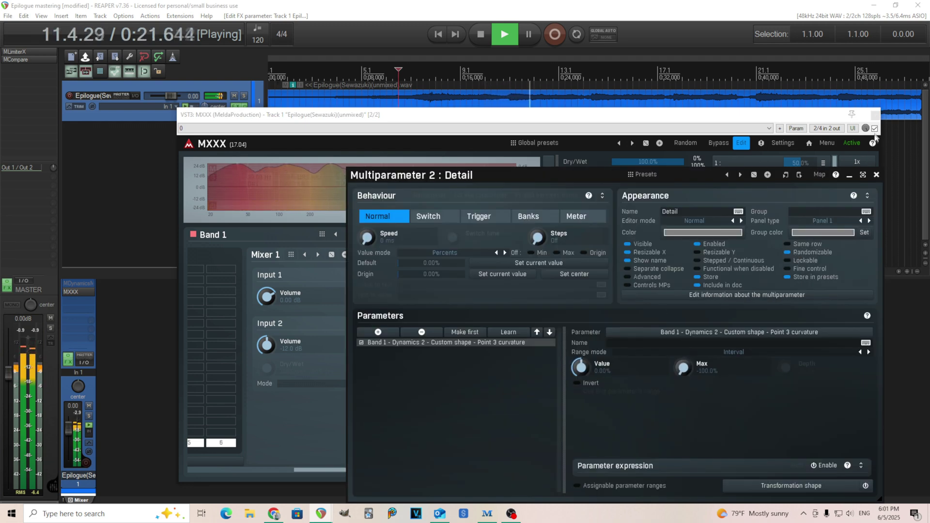
left_click(877, 174)
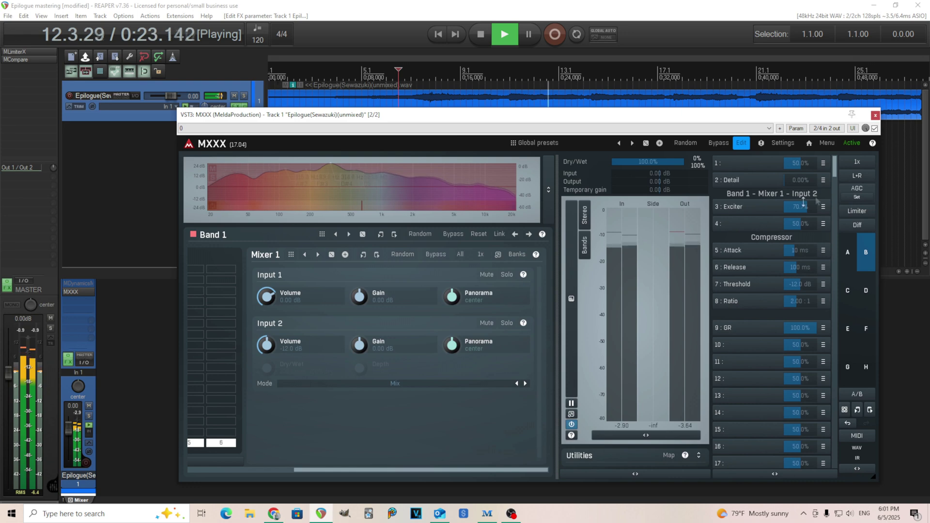
left_click(772, 206)
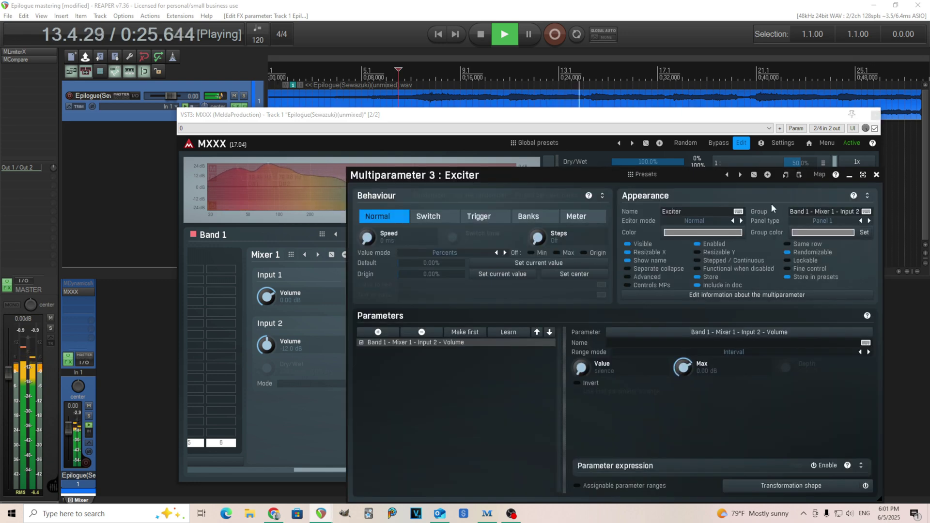
key("space")
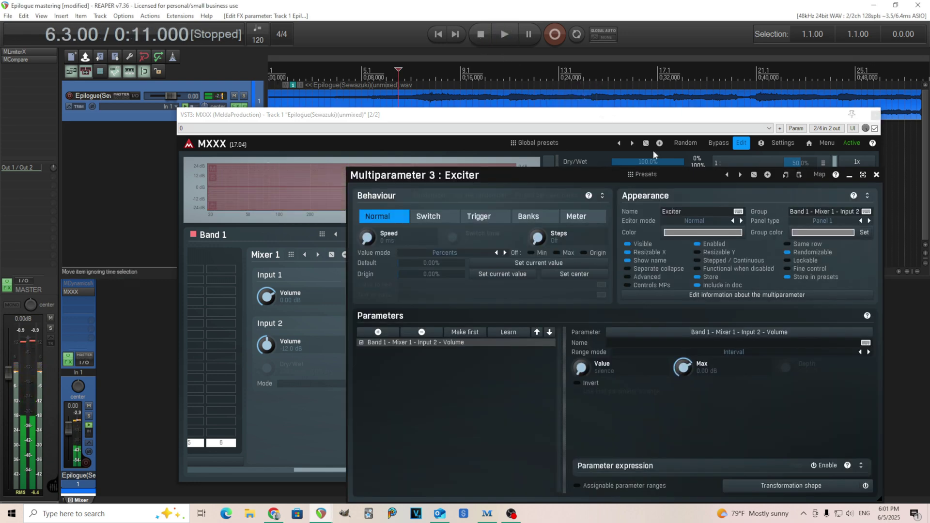
left_click(877, 175)
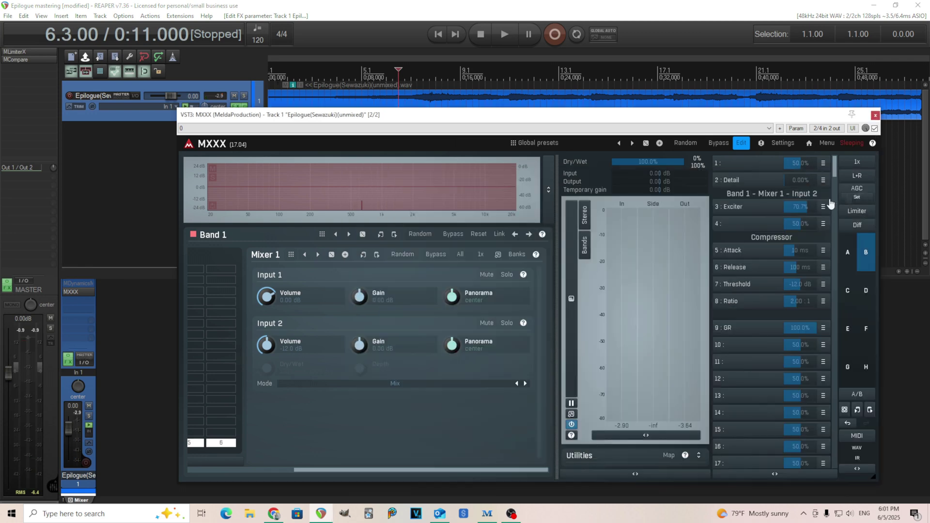
- Check the Exciter multiparameter's settings, return the control to 0% and play a short passage of the track
left_click(758, 211)
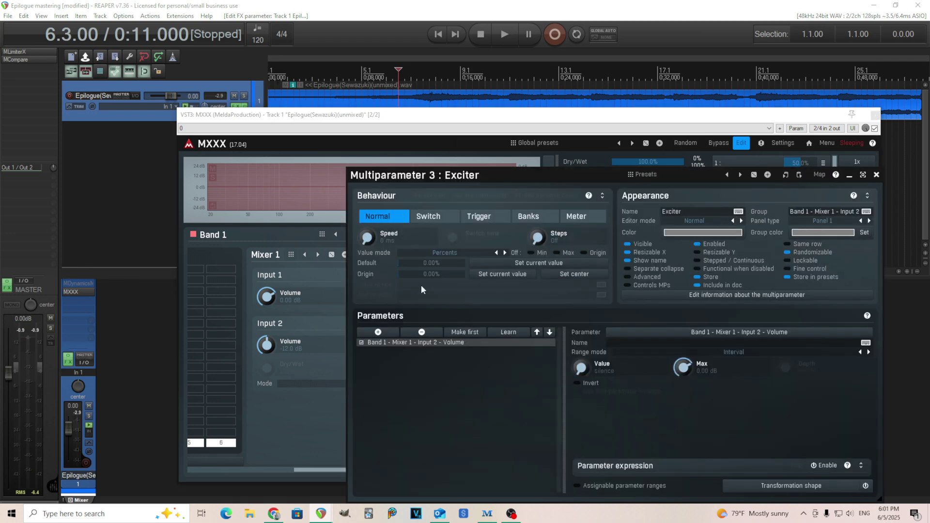
left_click(876, 175)
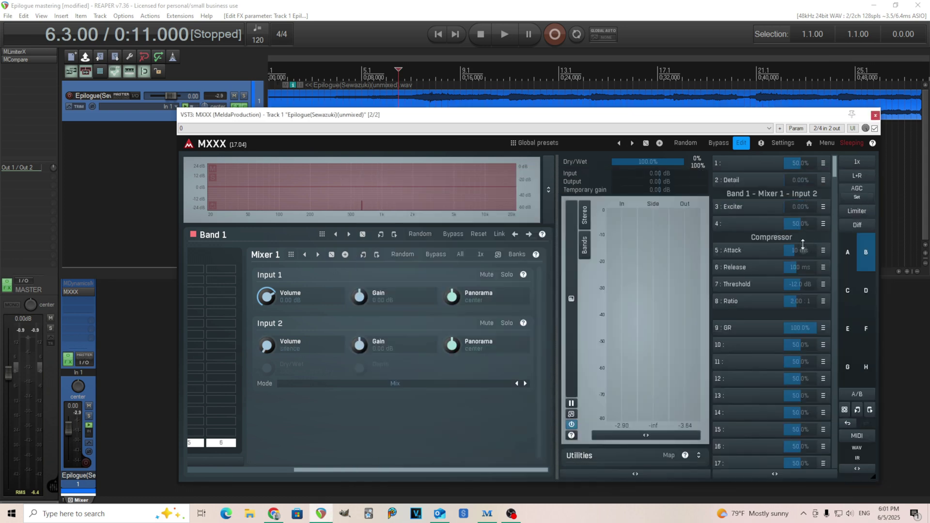
left_click(505, 33)
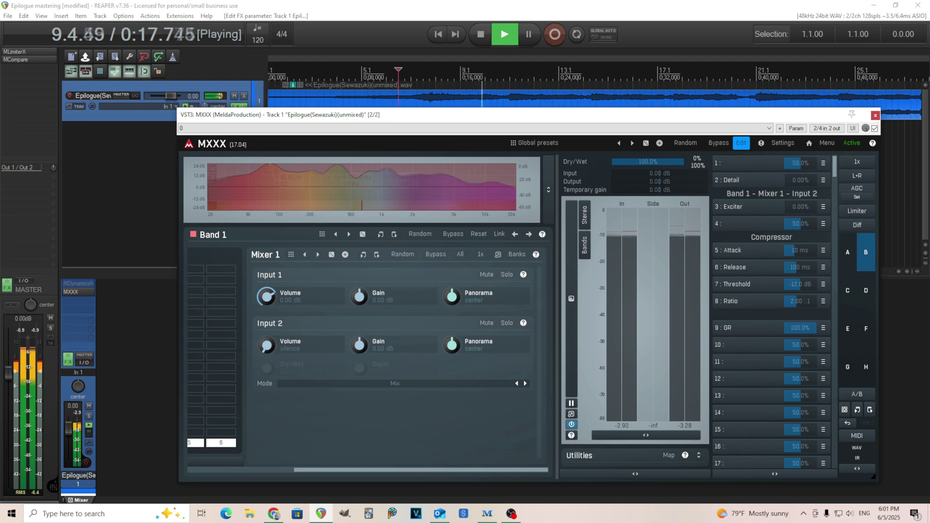
left_click(485, 33)
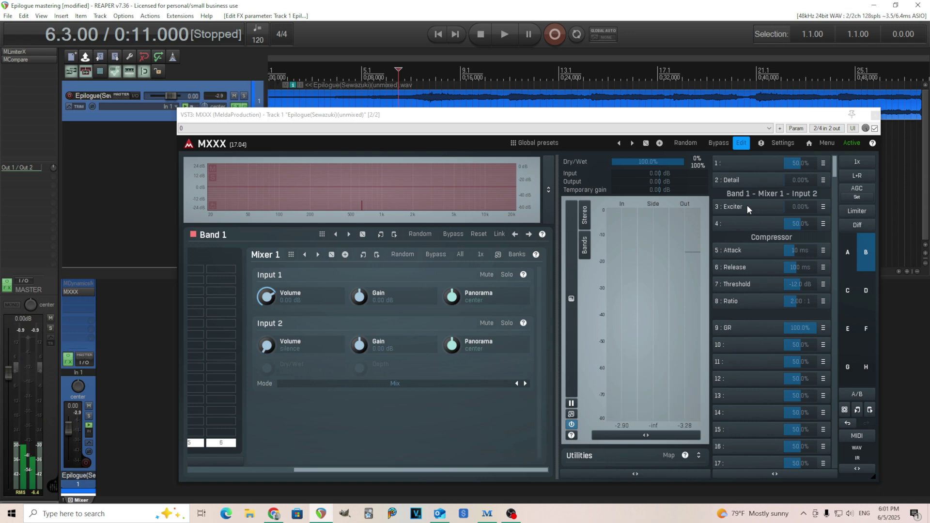
- With Exciter at 50%, enable its parameter's transformation shape and bend the curve upward so its midpoint sits slightly above 80%
left_click_drag(810, 211, 810, 199)
mouse_move(266, 345)
left_mouse_down()
mouse_move(266, 316)
mouse_move(265, 358)
left_mouse_up()
left_click_drag(807, 209, 807, 200)
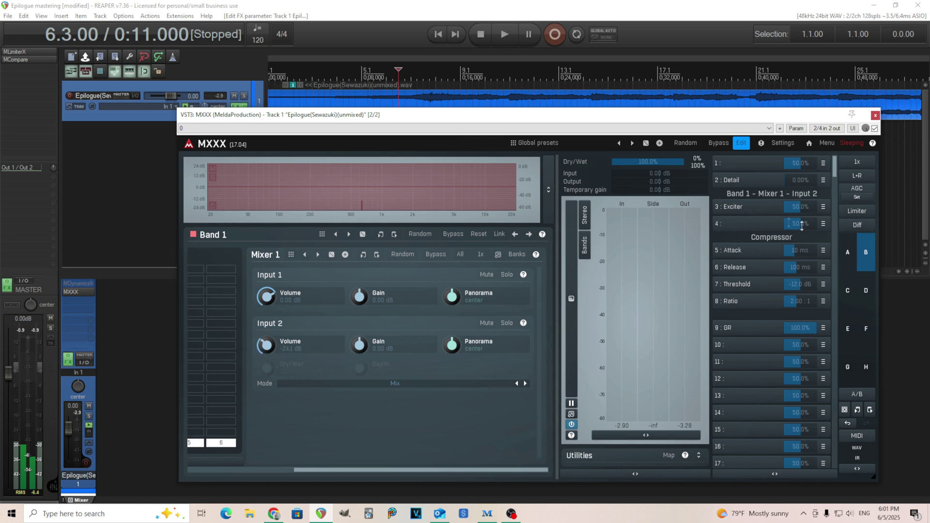
left_click(760, 211)
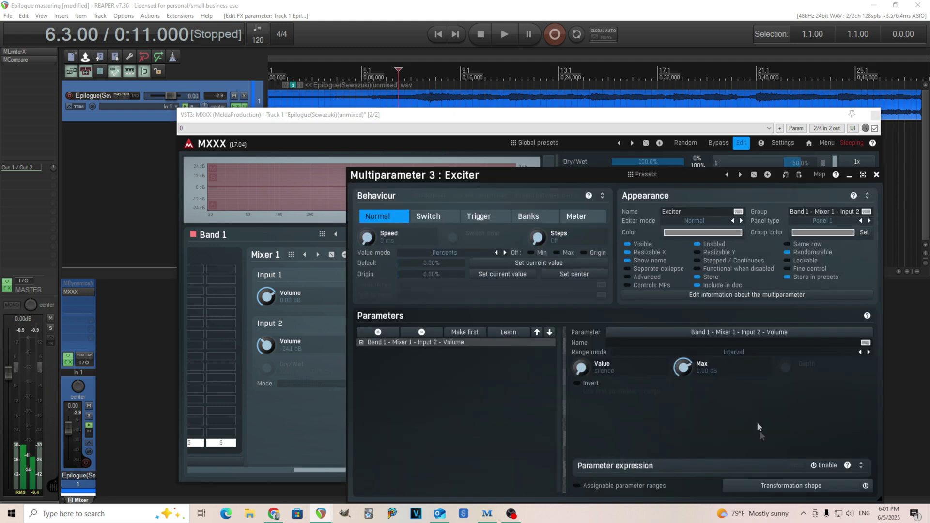
left_click(829, 490)
left_click(830, 490)
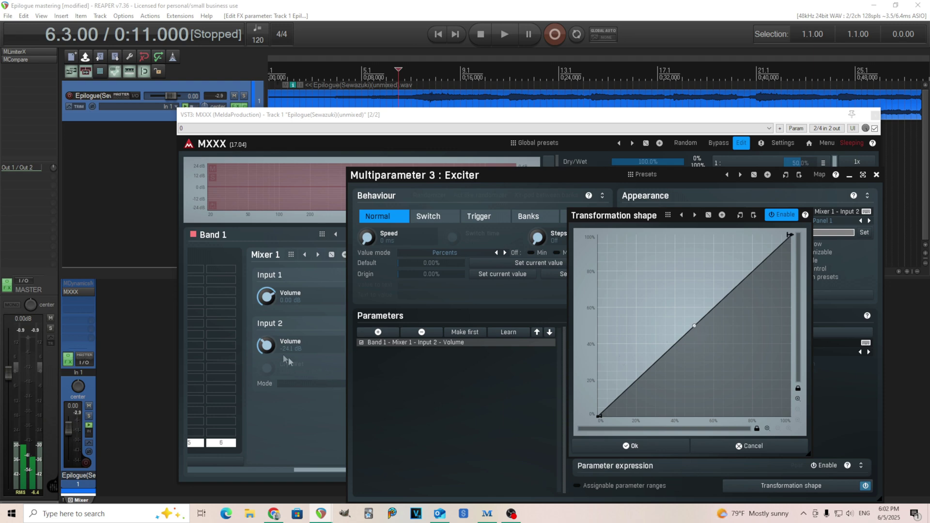
left_click_drag(695, 329, 672, 257)
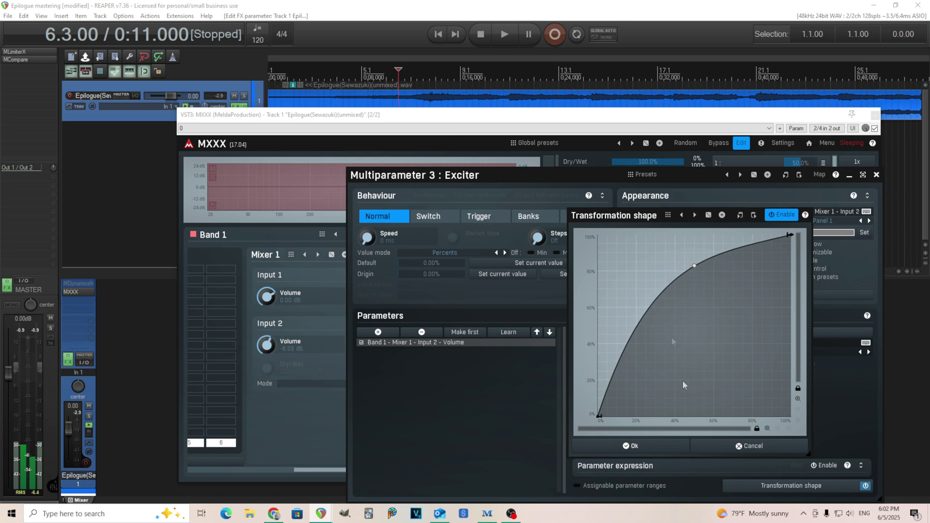
left_click(672, 446)
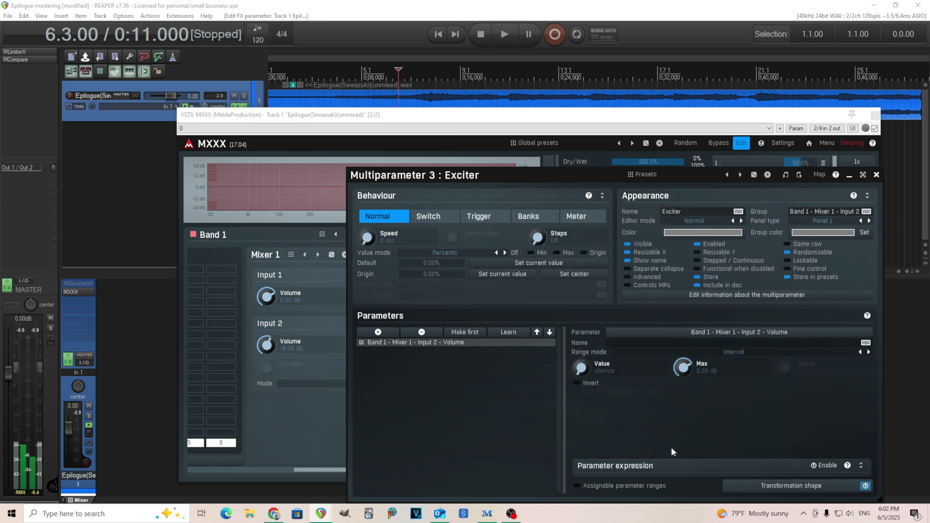
left_click(877, 175)
- Audition the Exciter control at about 52% during playback, stop the track and reset the control to 0%
mouse_move(790, 207)
left_mouse_down()
mouse_move(816, 207)
mouse_move(784, 207)
mouse_move(796, 179)
mouse_move(792, 220)
mouse_move(795, 194)
mouse_move(796, 219)
mouse_move(795, 196)
mouse_move(795, 219)
mouse_move(795, 206)
left_mouse_up()
key("space")
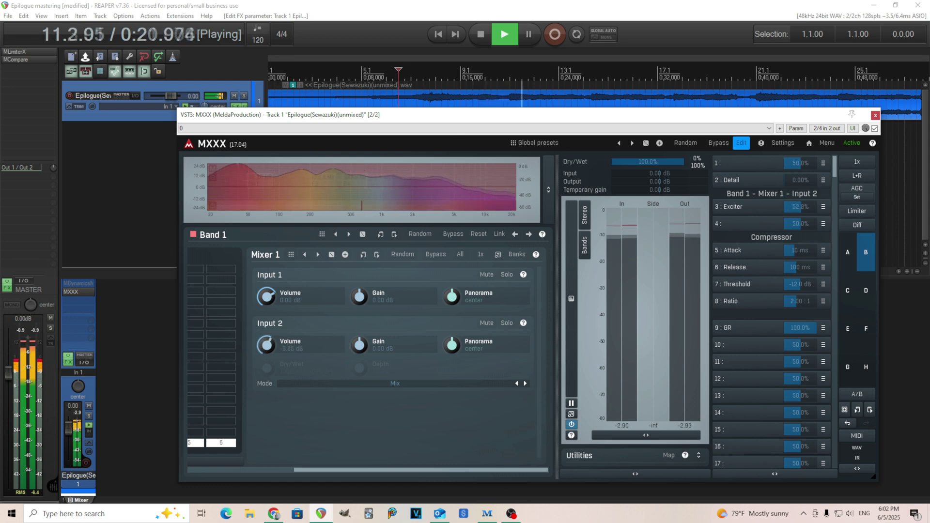
left_click(485, 44)
double_click(804, 207)
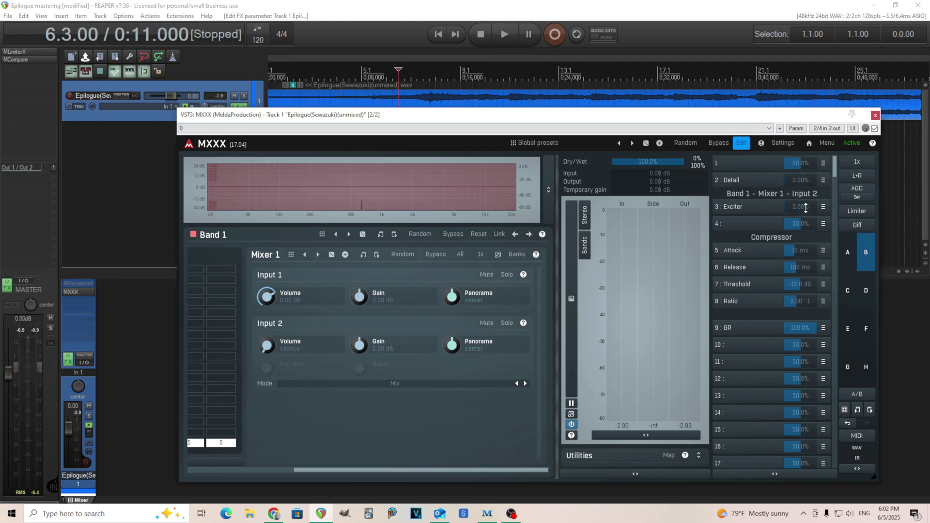
left_click_drag(670, 162, 648, 161)
double_click(661, 164)
left_click(823, 163)
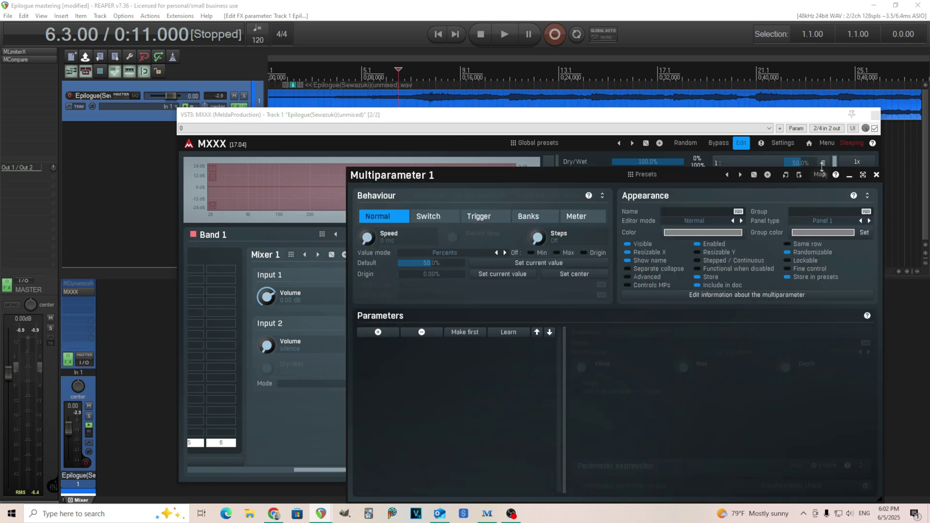
left_click(876, 175)
- Assign the plugin's global Dry/Wet to multiparameter 1 with Quick learn and check the control's settings
left_click(823, 164)
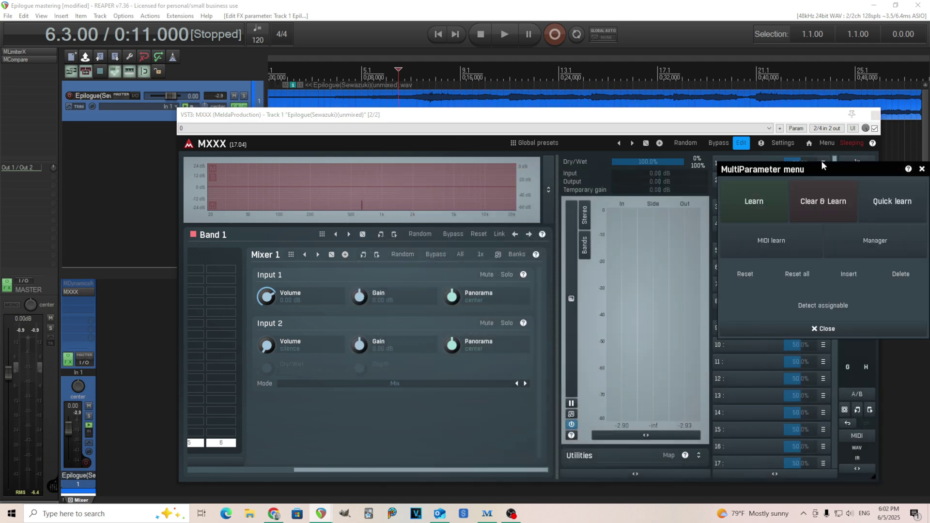
left_click(823, 201)
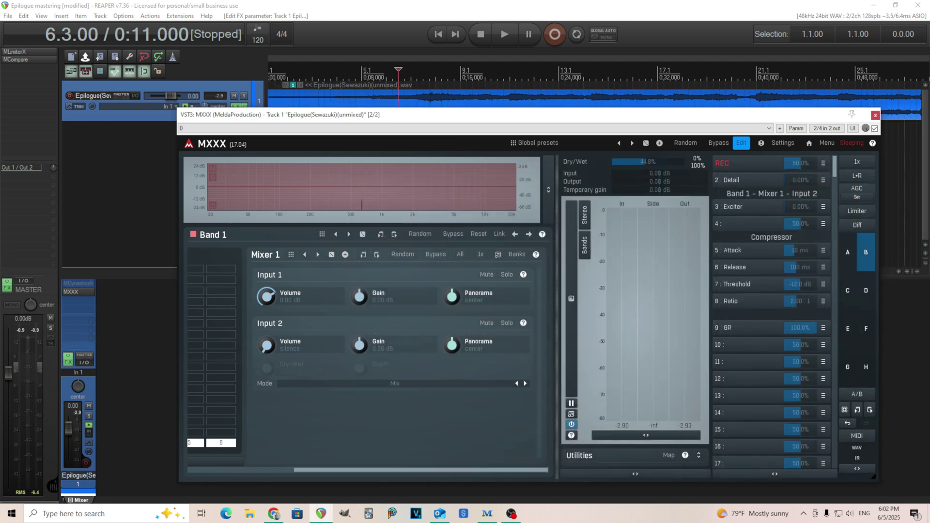
left_click(822, 164)
left_click(894, 208)
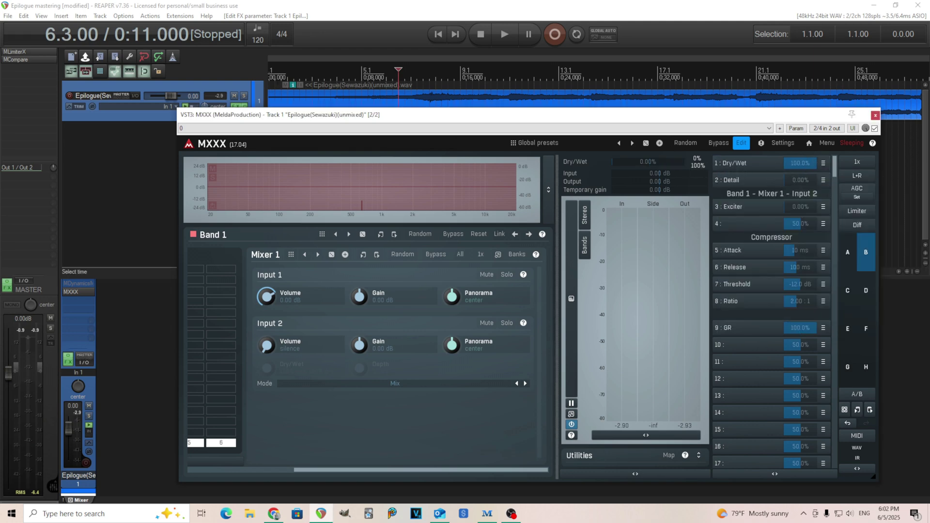
left_click(789, 165)
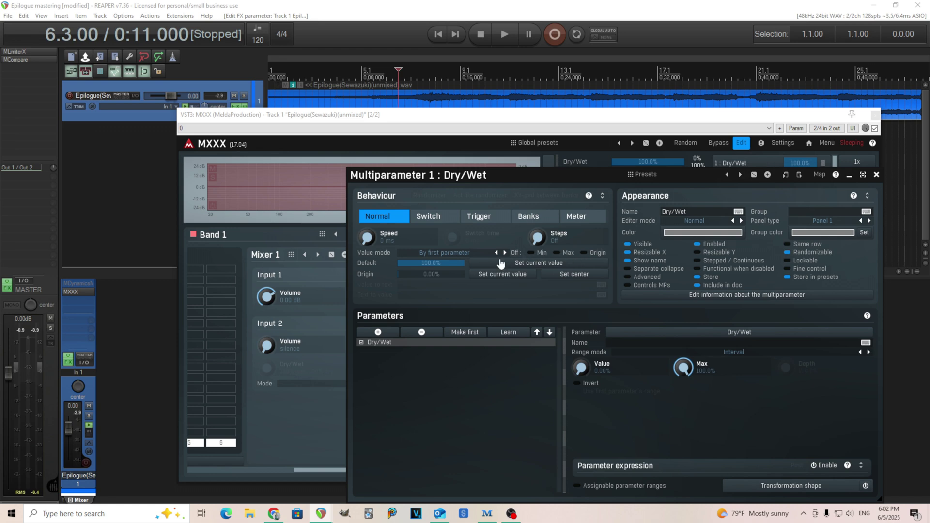
left_click(876, 174)
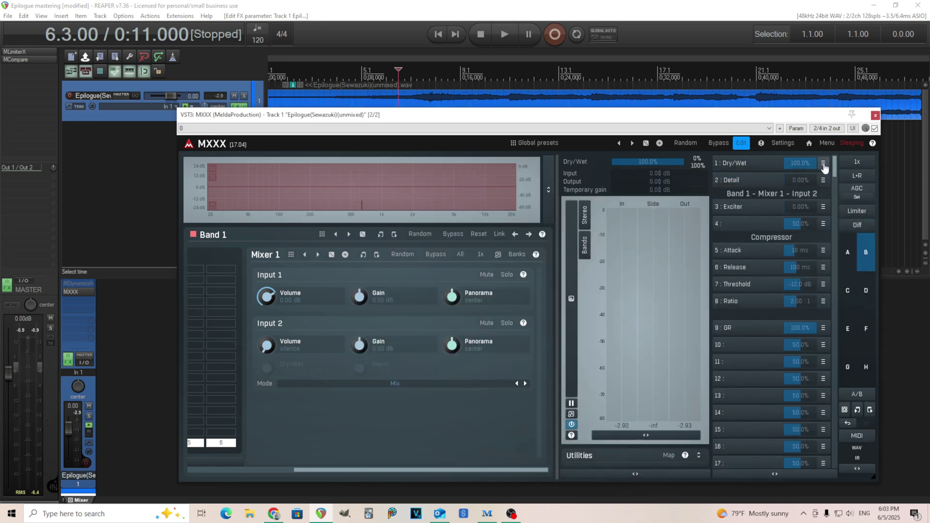
- Group multiparameters 1 to 3 (Dry/Wet, Detail and Exciter) under the name Main in the multiparameter manager
left_click(822, 163)
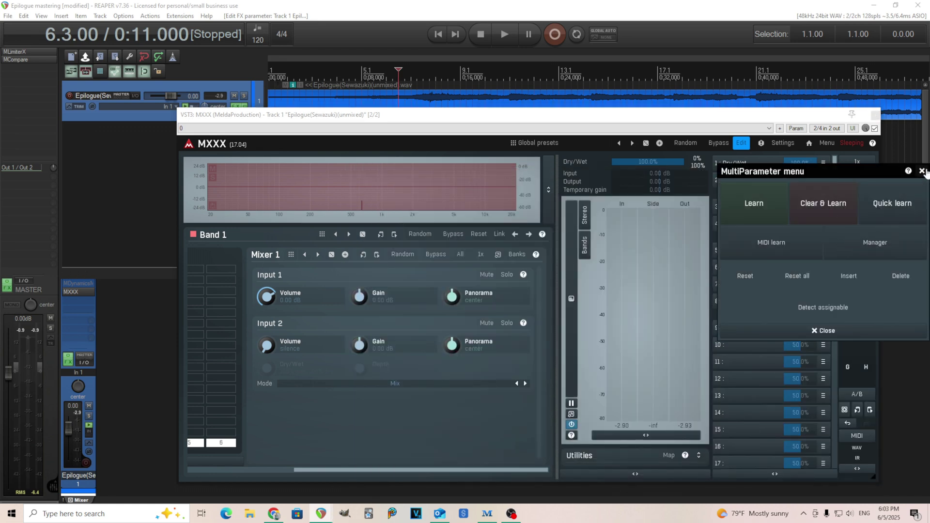
left_click(875, 242)
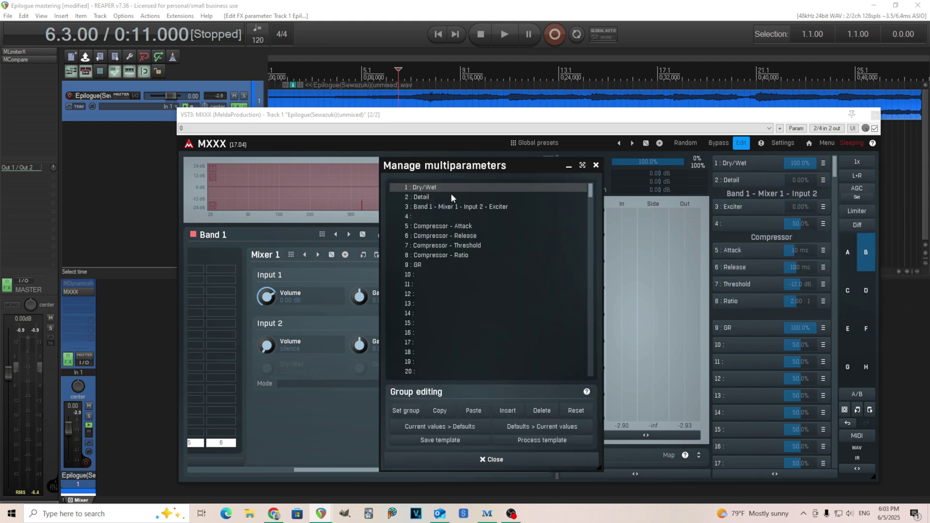
left_click(467, 207, "shift")
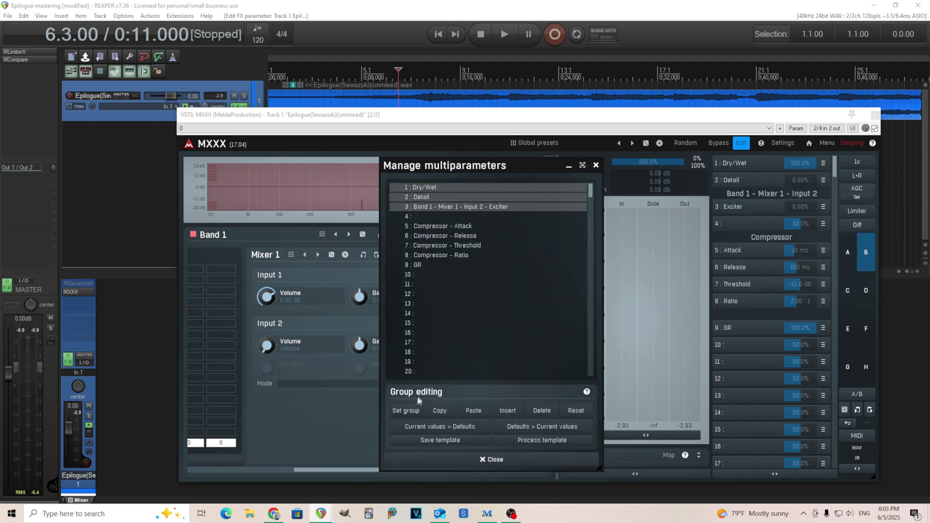
left_click(407, 411)
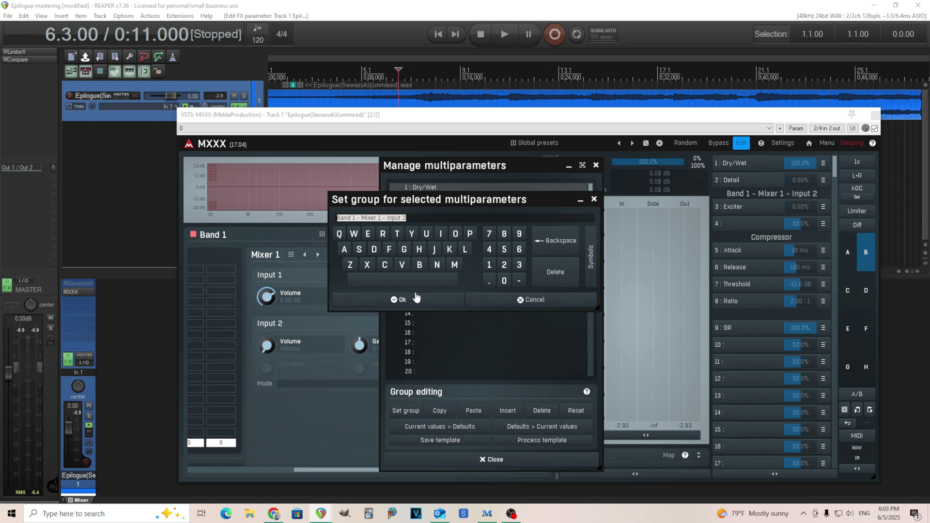
type("Main")
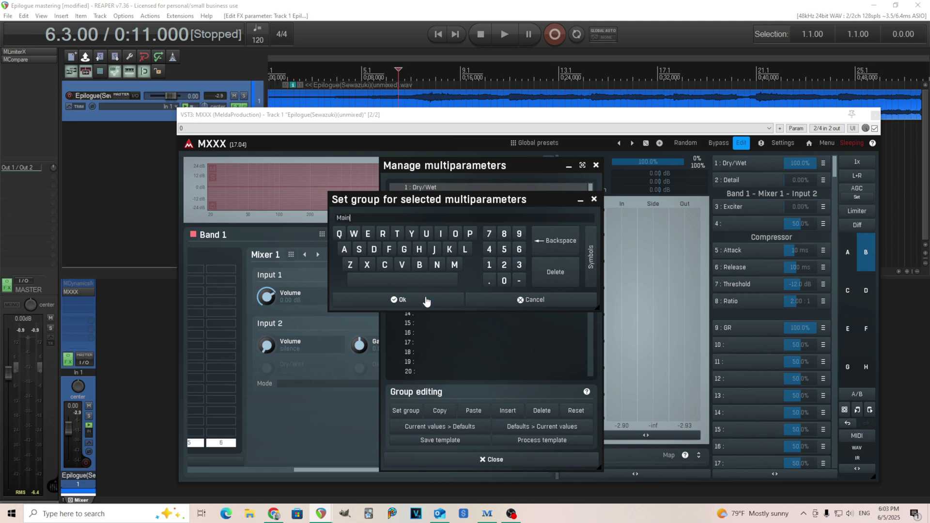
left_click(424, 300)
left_click(596, 166)
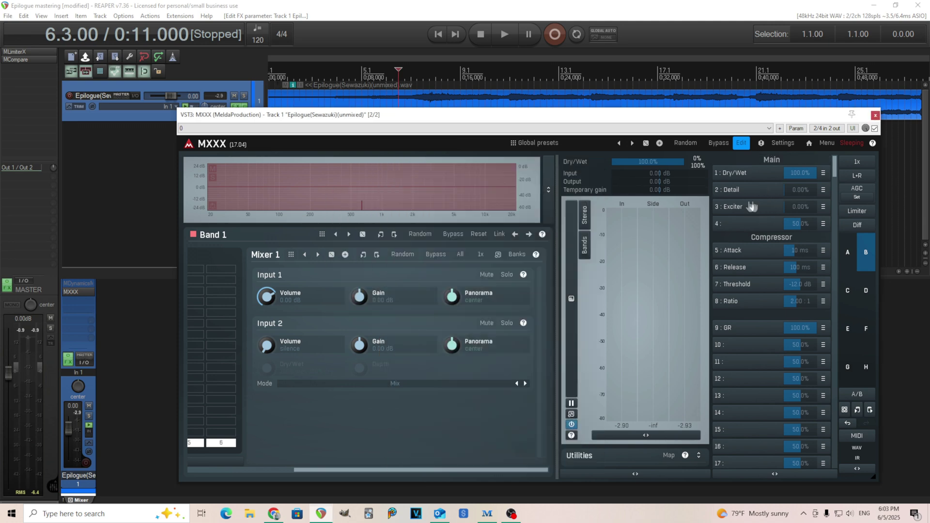
- Enable Same row for the Detail and Exciter multiparameters so they share a row with Dry/Wet
left_click(753, 191)
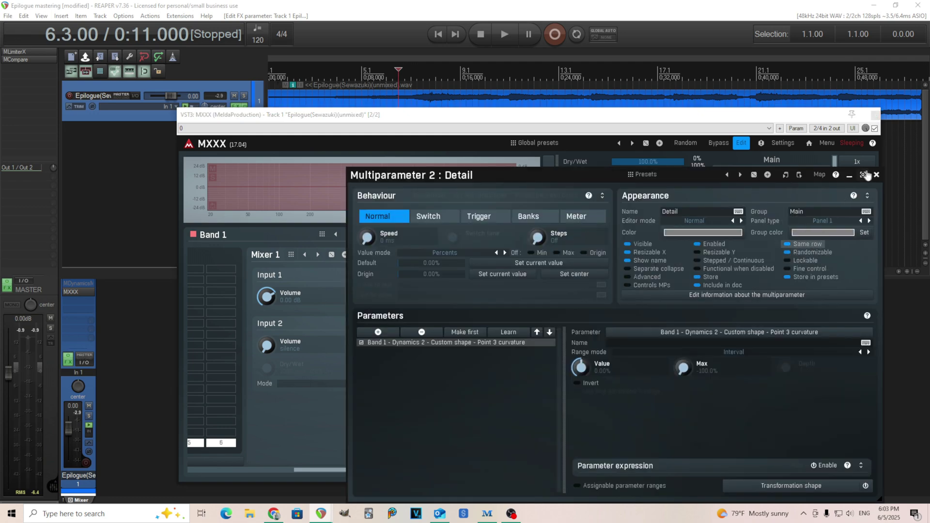
left_click(876, 175)
left_click(755, 213)
left_click(805, 244)
left_click(876, 175)
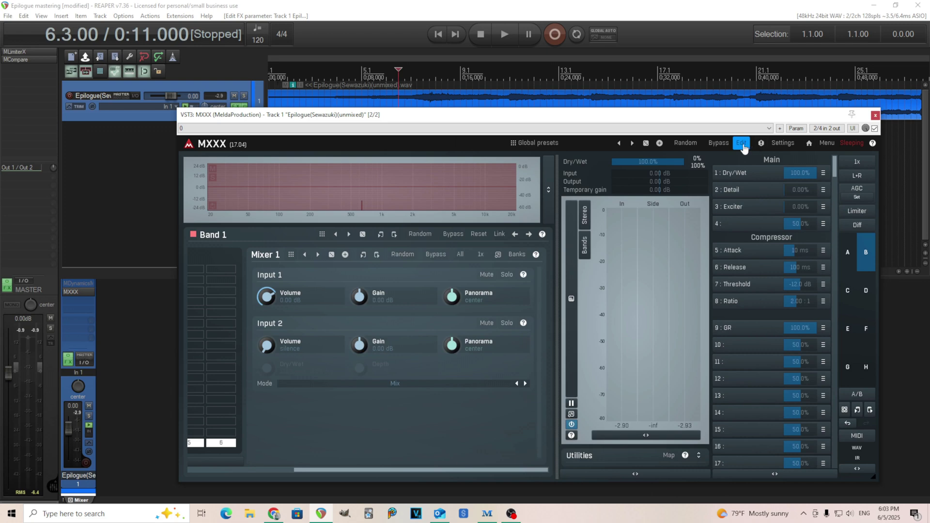
- Leave edit mode, compare slots A and B, and try the Exciter knob before returning it to 0%
left_click(741, 143)
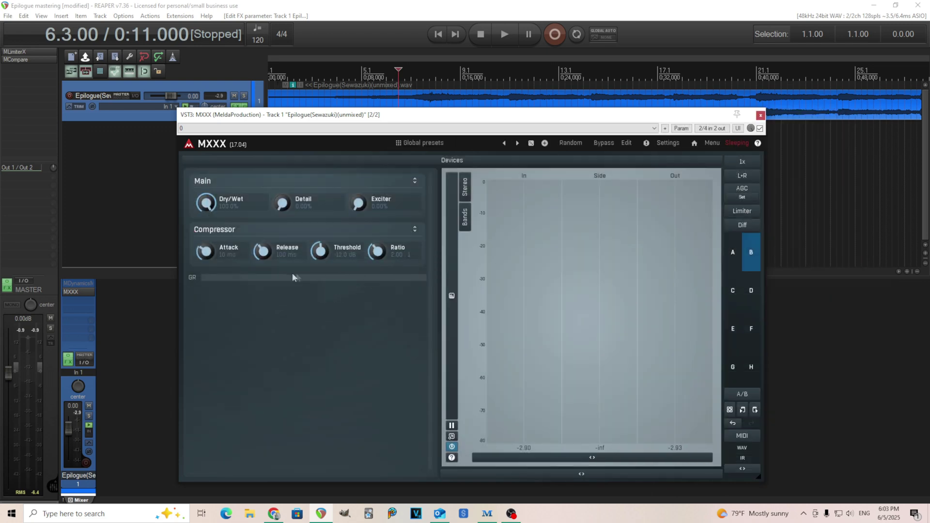
left_click(734, 260)
left_click(753, 256)
left_click_drag(399, 120, 481, 163)
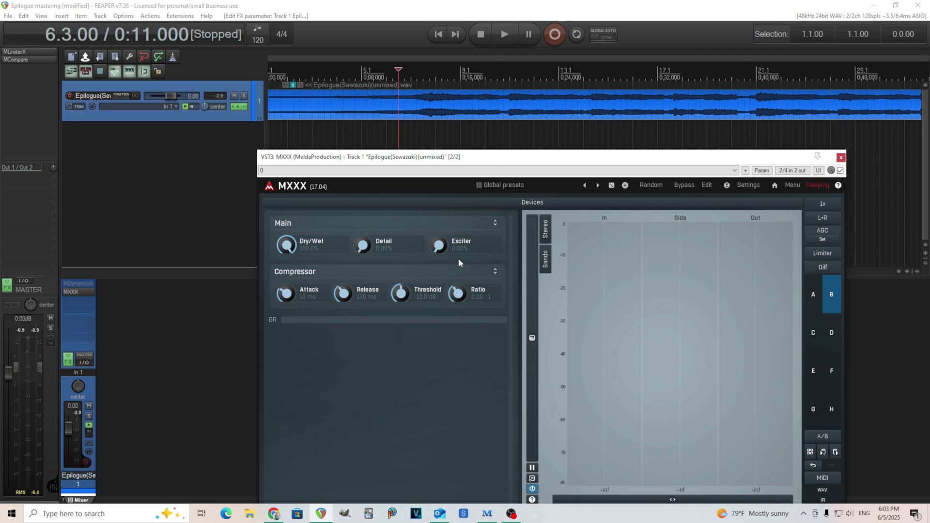
mouse_move(449, 253)
left_mouse_down()
mouse_move(448, 234)
mouse_move(440, 247)
left_mouse_up()
mouse_move(439, 245)
left_mouse_down()
mouse_move(438, 225)
mouse_move(439, 255)
left_mouse_up()
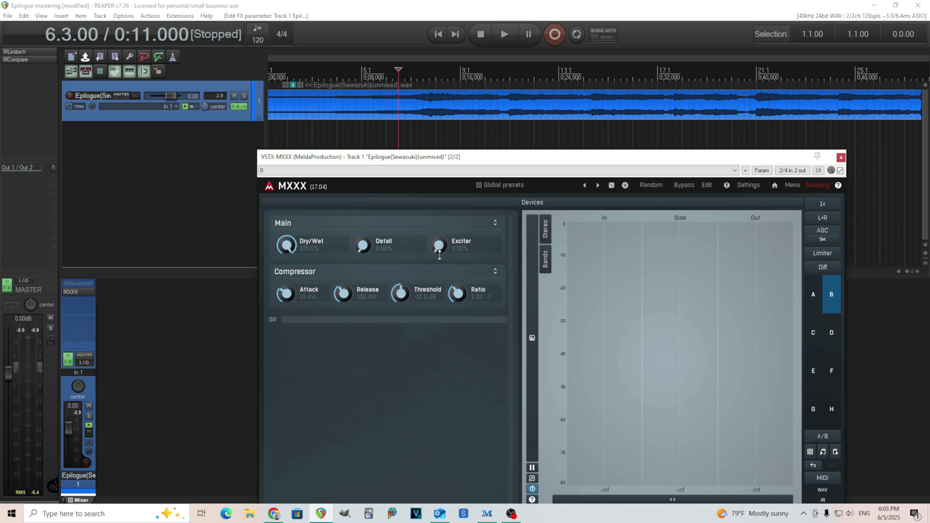